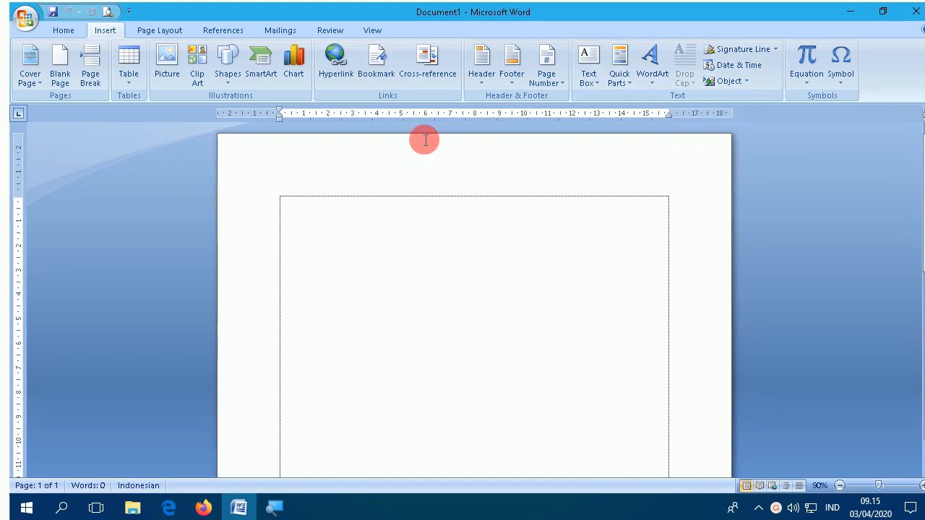
# Step: Paste the copied Virus Corona text into the blank document and justify both paragraphs
pyautogui.rightClick(299, 202)
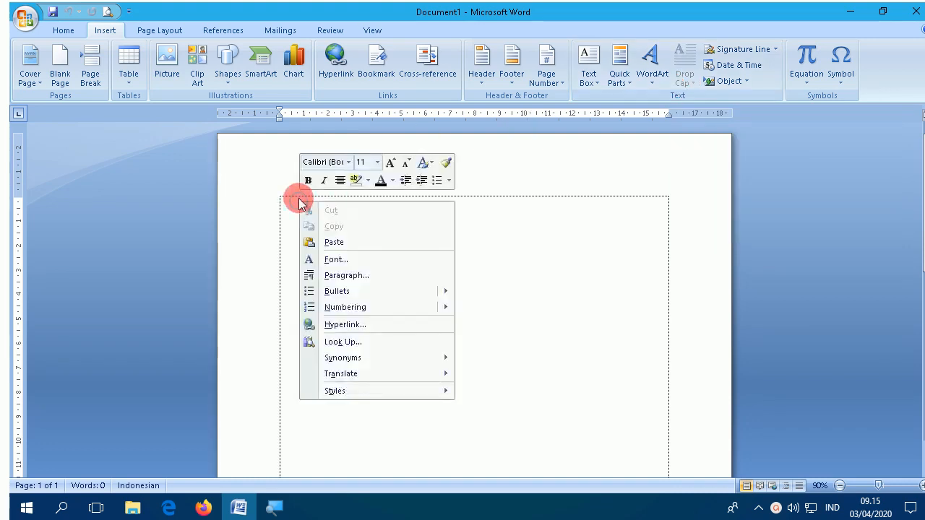
pyautogui.click(326, 240)
pyautogui.moveTo(233, 197); pyautogui.dragTo(259, 314)
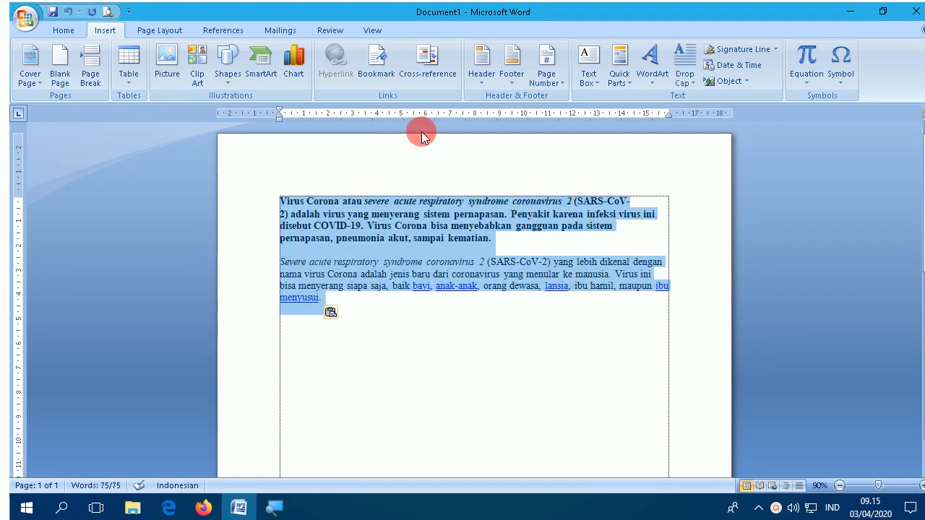
pyautogui.click(63, 29)
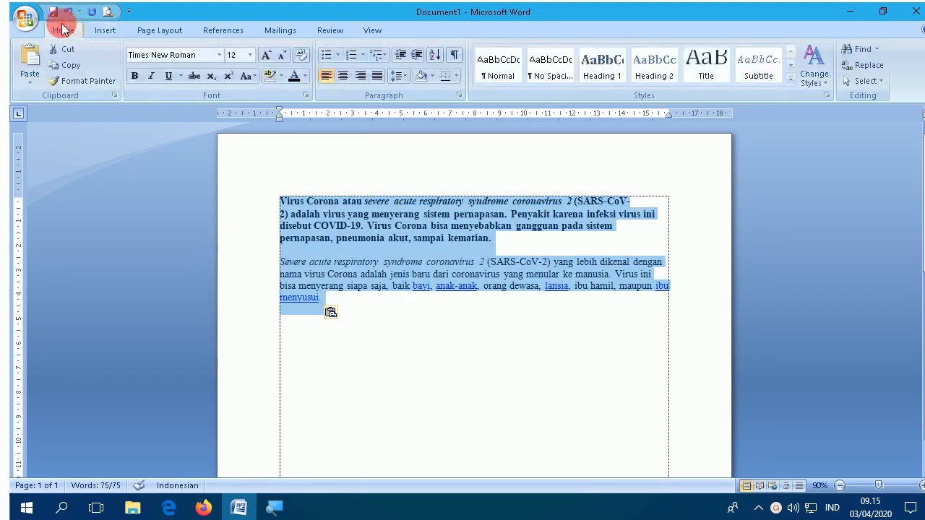
pyautogui.click(378, 76)
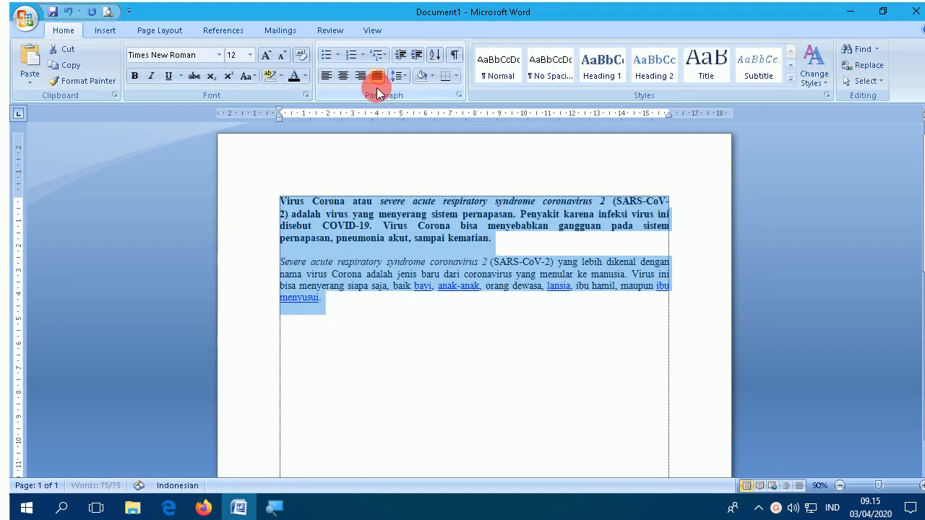
pyautogui.click(429, 252)
# Step: Set the line spacing of all the pasted text to 1,5
pyautogui.moveTo(257, 205); pyautogui.dragTo(275, 320)
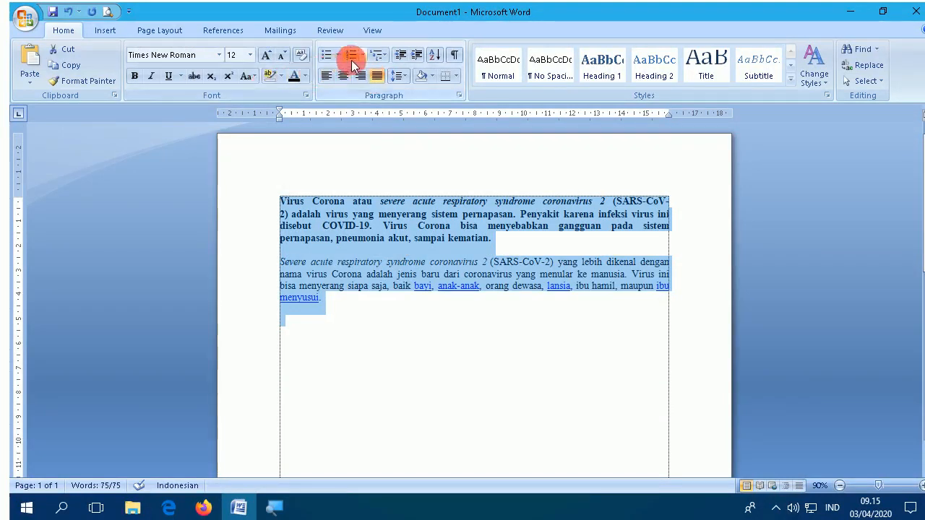
pyautogui.click(405, 77)
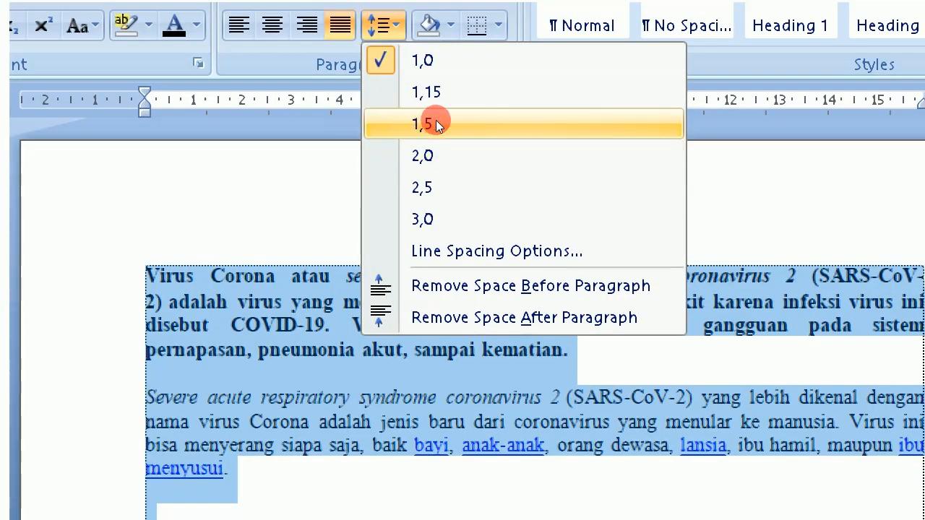
pyautogui.press('Escape')
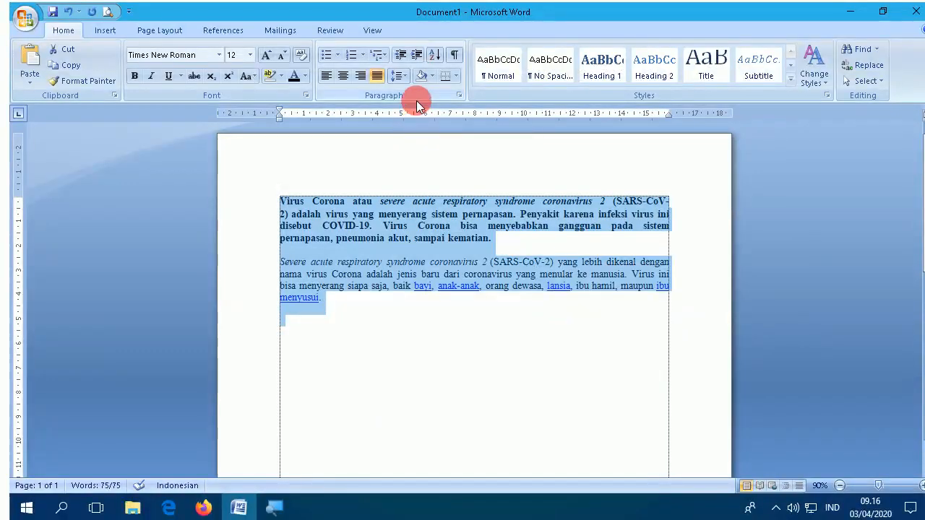
pyautogui.click(407, 78)
pyautogui.click(407, 128)
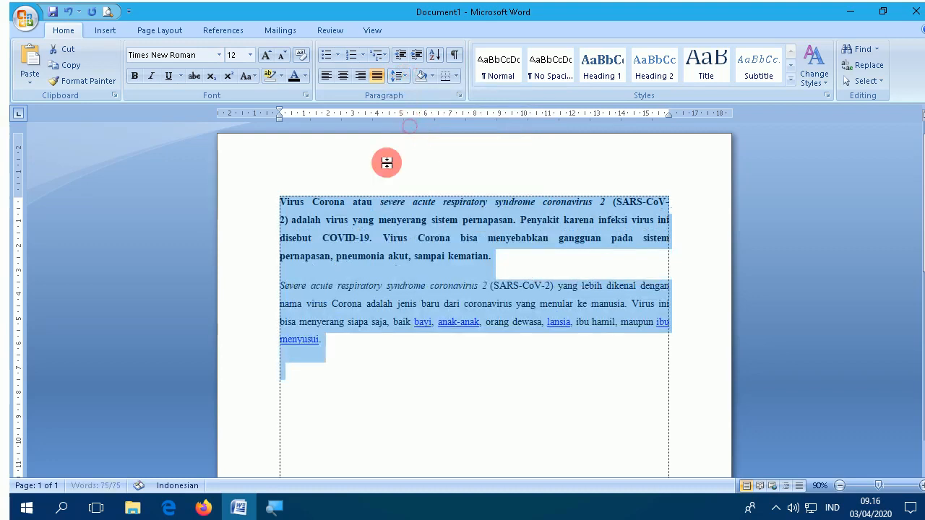
pyautogui.click(339, 247)
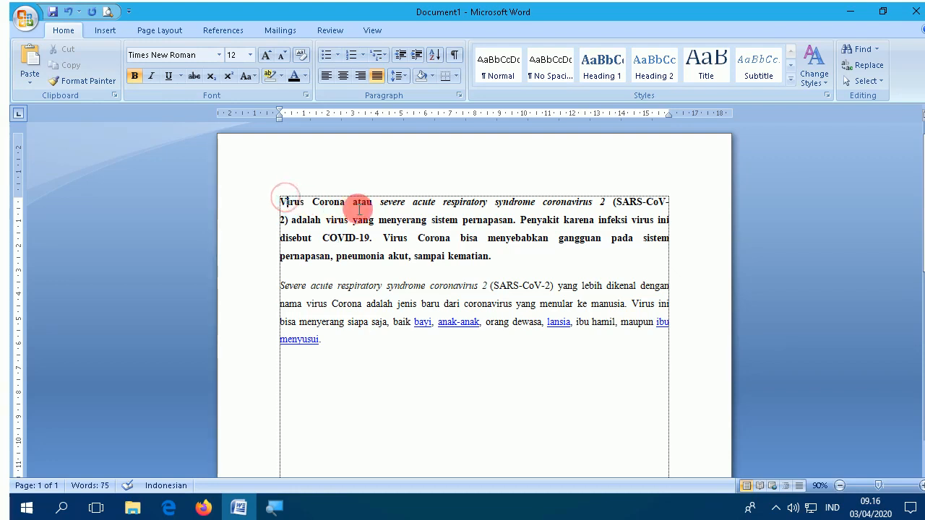
# Step: Select the initial V of the first paragraph and choose the Dropped position in its Drop Cap options
pyautogui.click(279, 203)
pyautogui.hotkey('shift', 'Right')
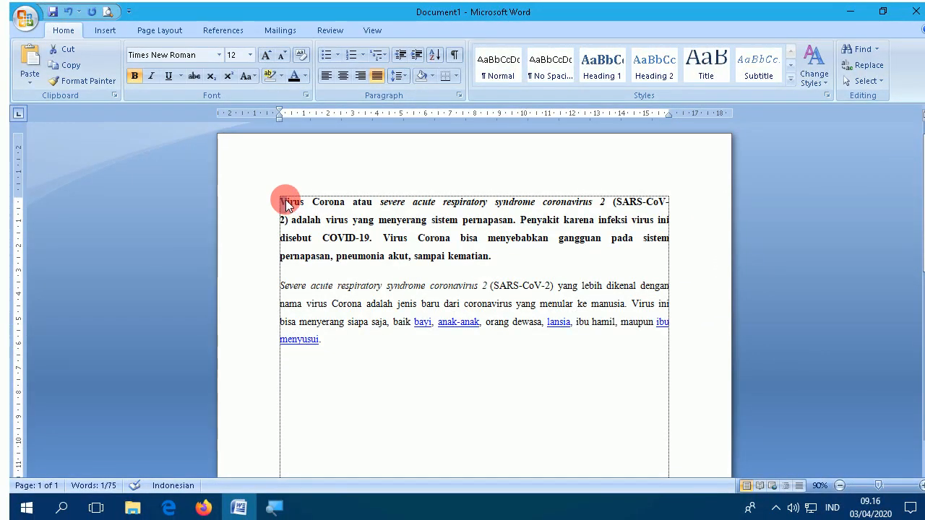
pyautogui.click(109, 34)
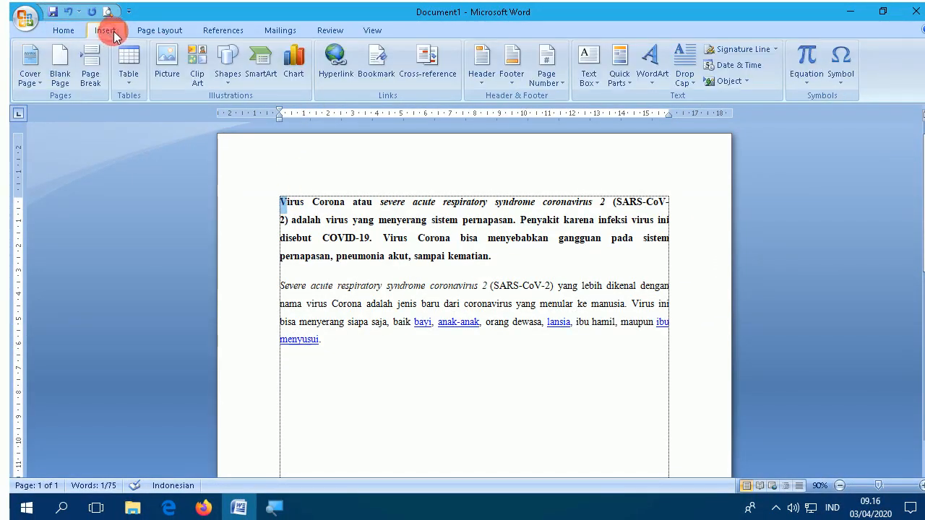
pyautogui.click(694, 85)
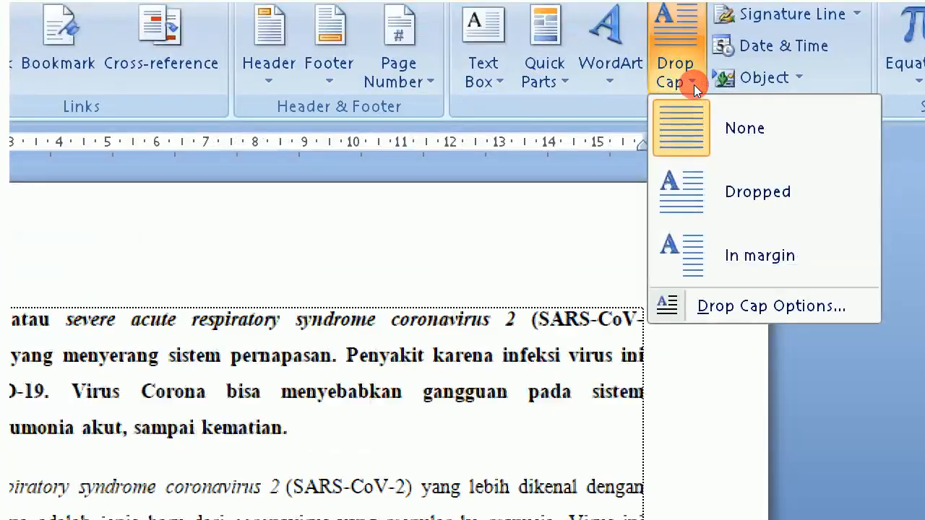
pyautogui.click(673, 63)
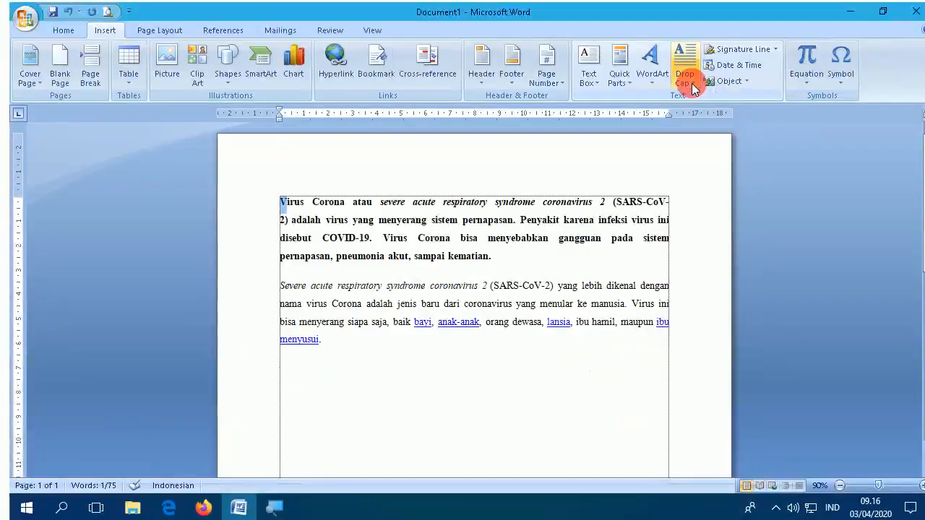
pyautogui.click(692, 87)
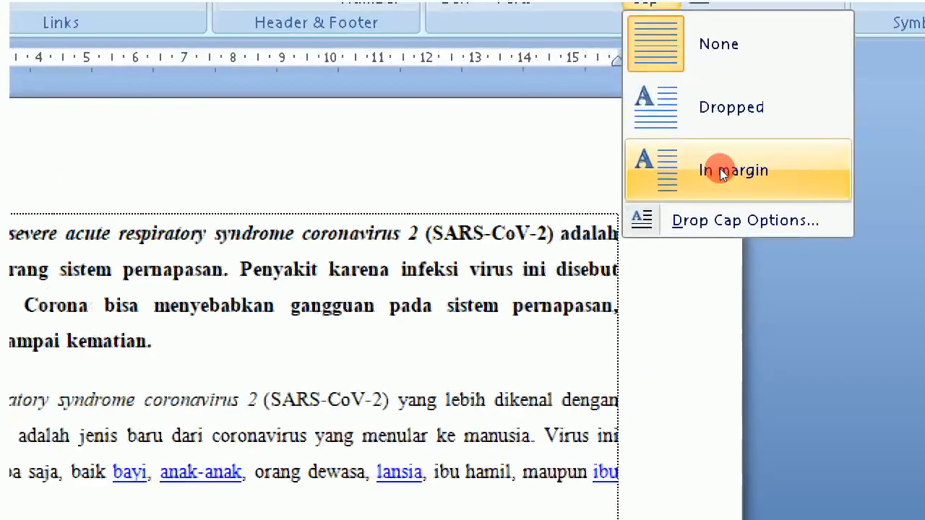
pyautogui.press('Escape')
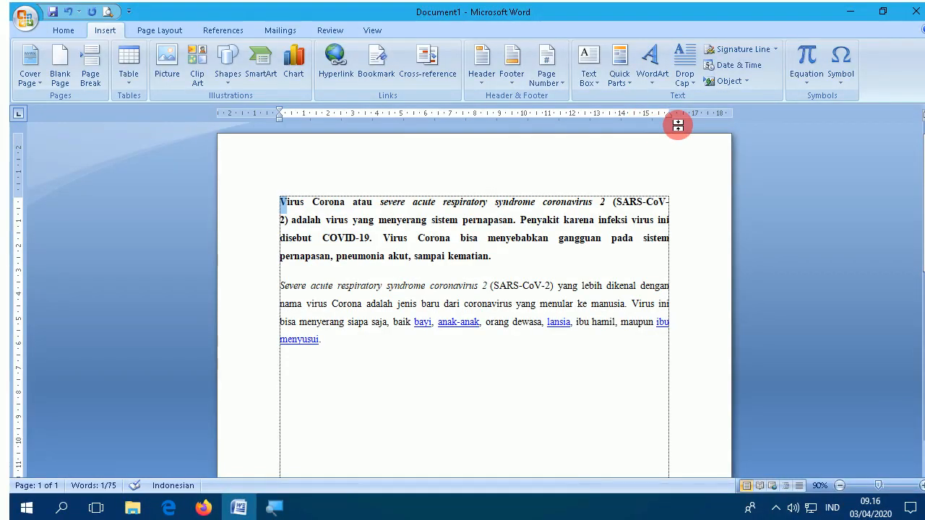
pyautogui.click(690, 81)
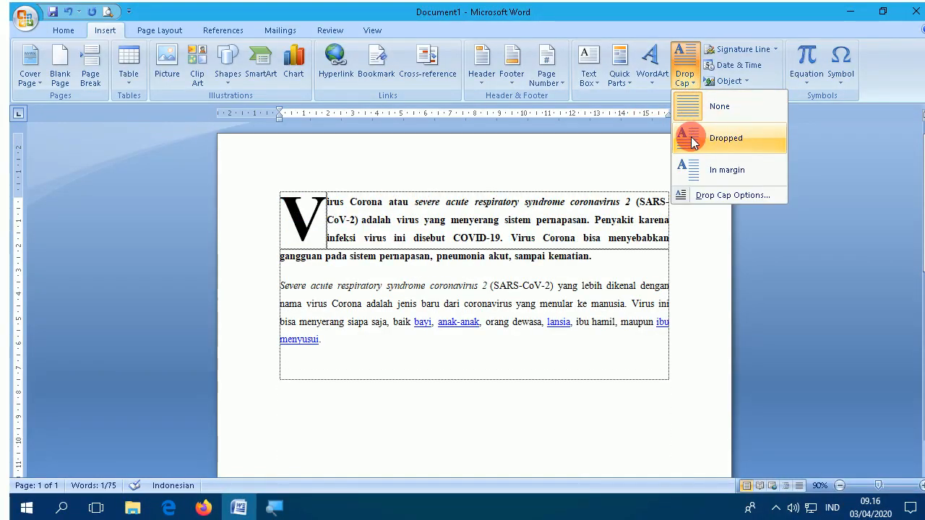
pyautogui.click(713, 195)
pyautogui.moveTo(471, 142); pyautogui.dragTo(629, 133)
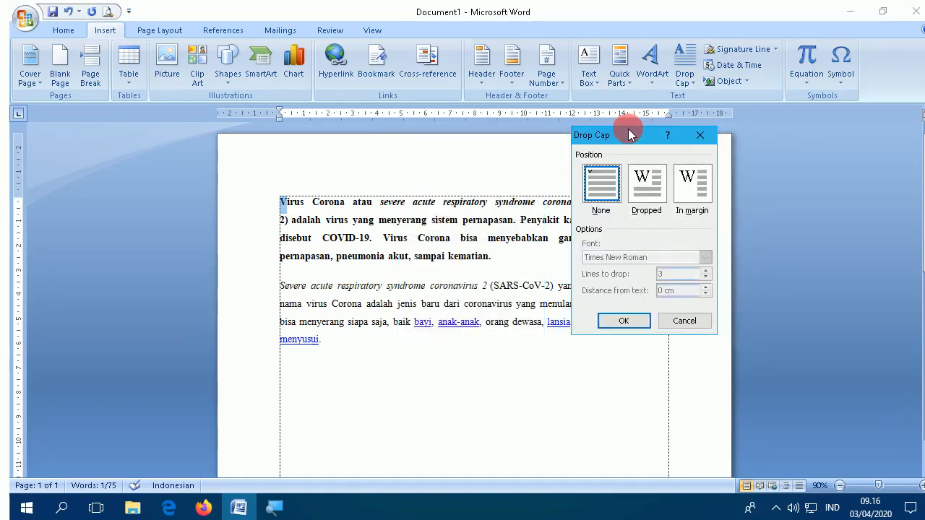
pyautogui.click(648, 192)
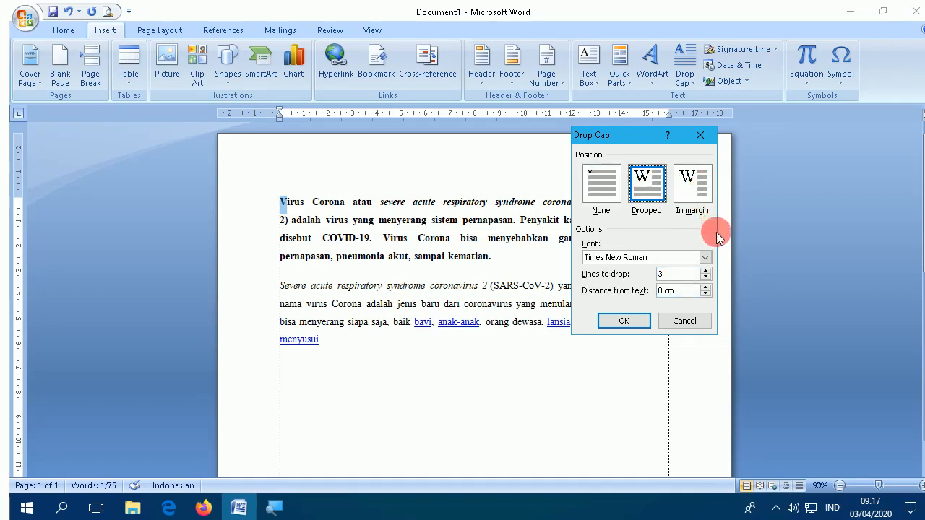
# Step: Set the drop cap's font to Arial
pyautogui.click(705, 259)
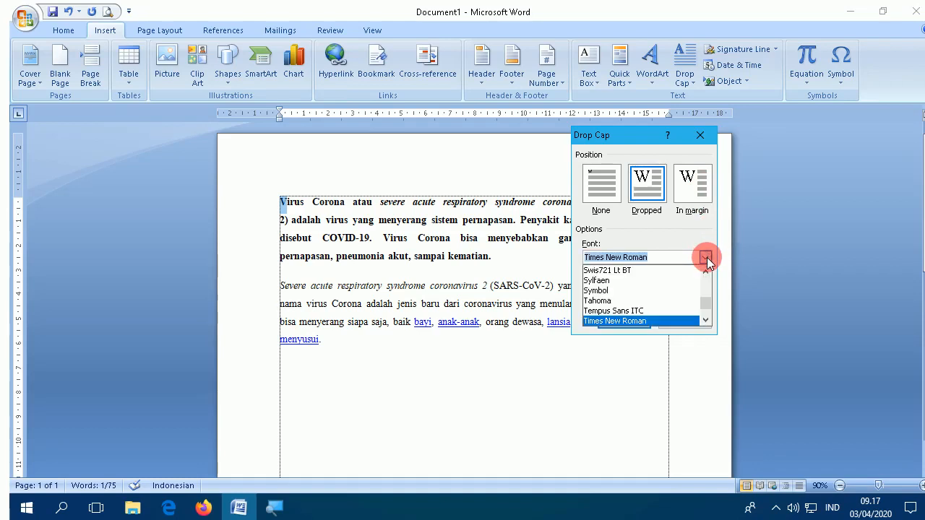
pyautogui.scroll(-1, 647, 299)
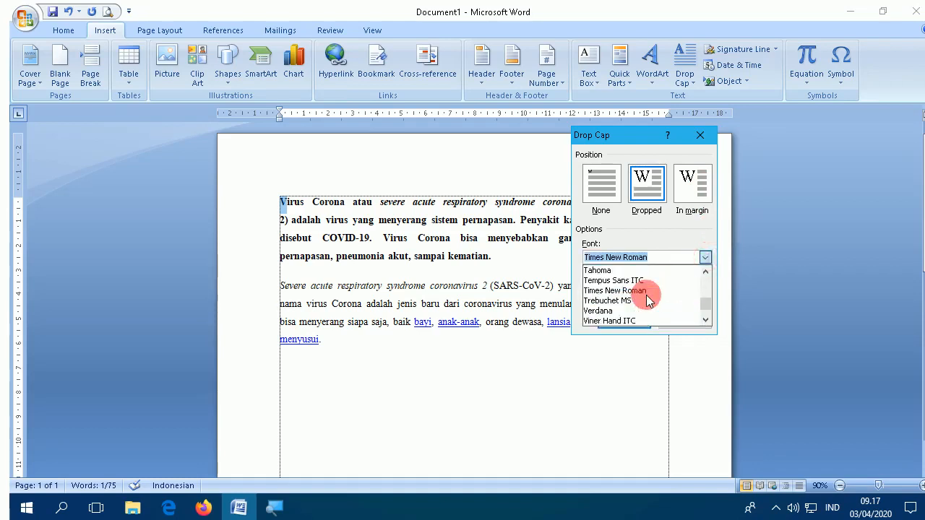
pyautogui.scroll(2, 647, 302)
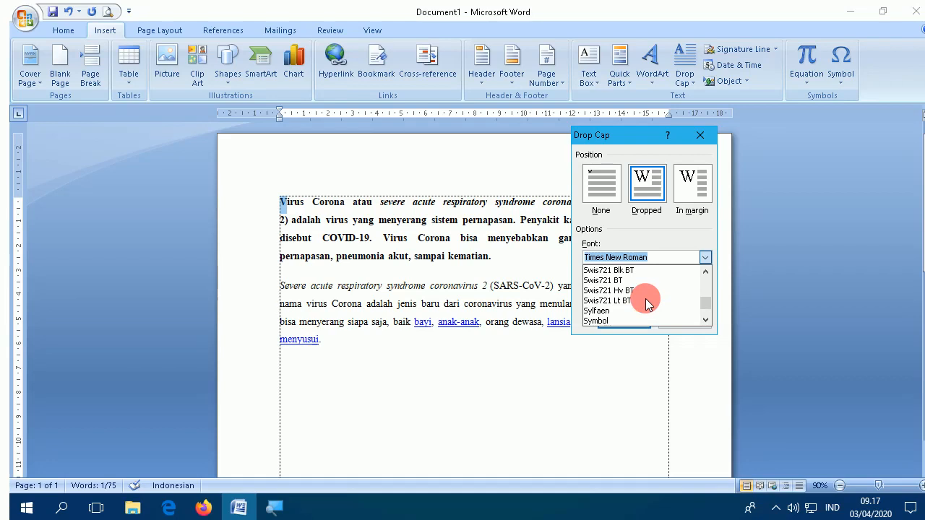
pyautogui.scroll(9, 645, 299)
pyautogui.scroll(4, 651, 278)
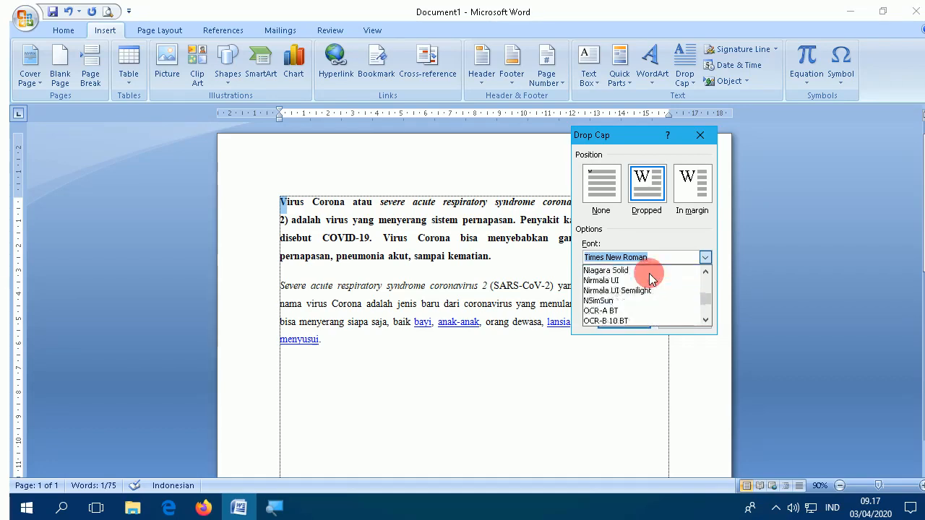
pyautogui.scroll(2, 705, 293)
pyautogui.moveTo(709, 293); pyautogui.dragTo(712, 272)
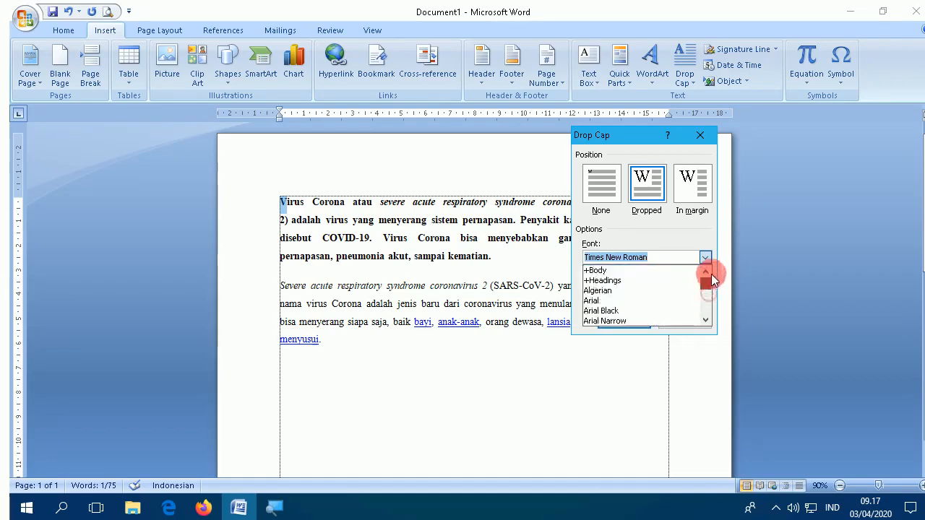
pyautogui.click(636, 300)
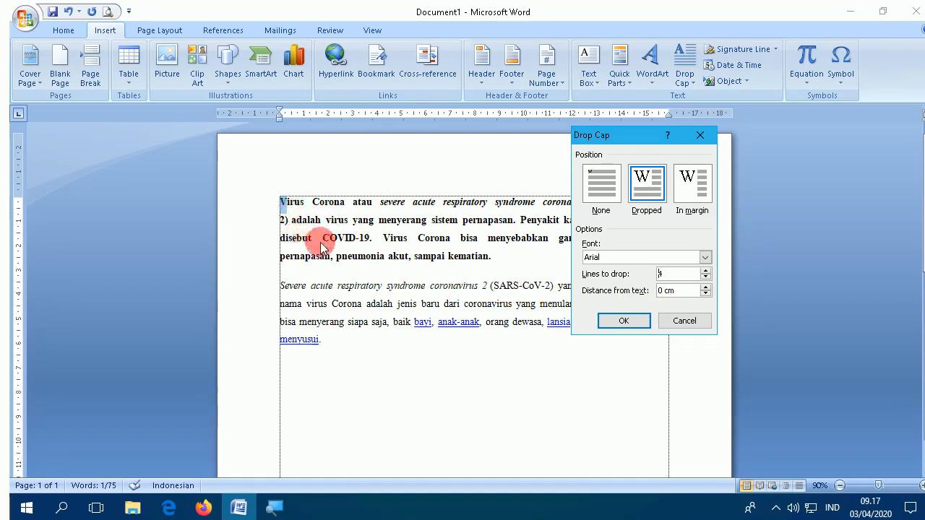
# Step: Set the drop cap to 4 lines with a 0,5 cm distance from text and apply it
pyautogui.click(706, 287)
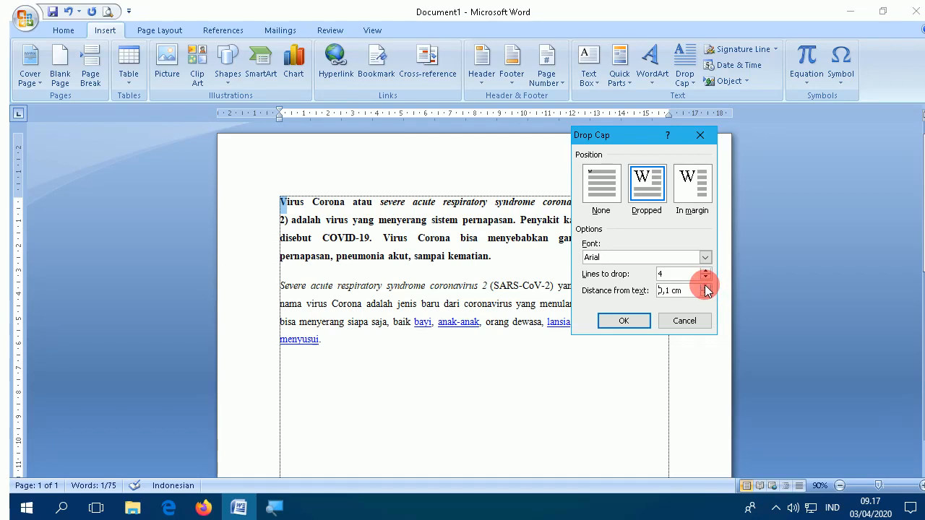
pyautogui.click(706, 287)
pyautogui.click(626, 322)
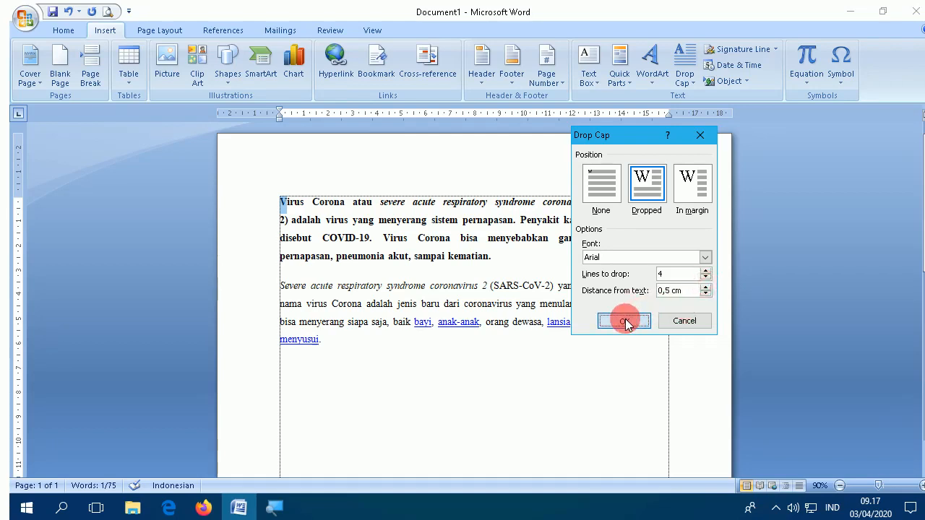
pyautogui.click(443, 239)
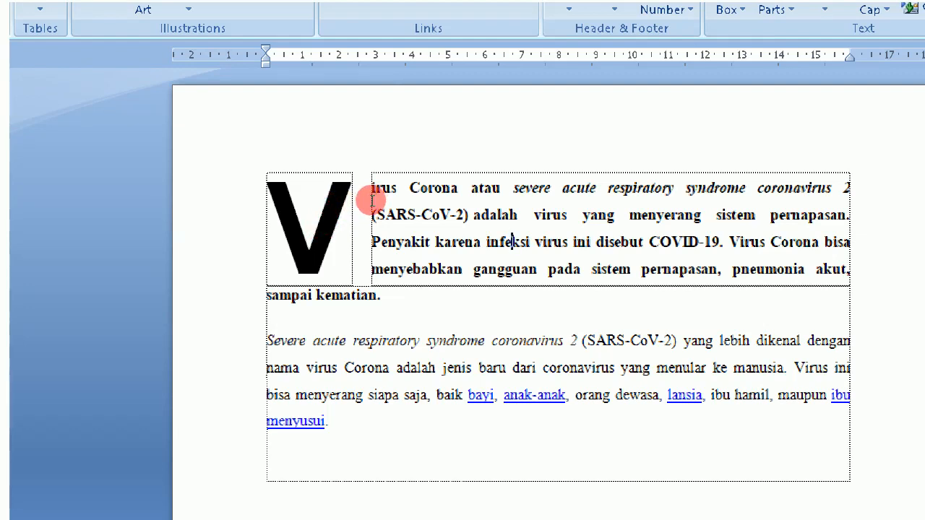
pyautogui.press('Down')
pyautogui.press('Down')
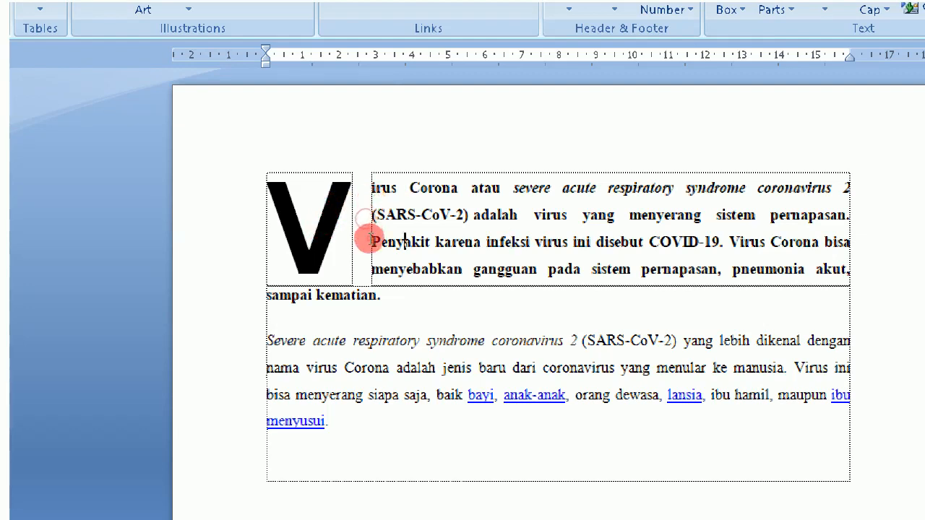
pyautogui.press('Down')
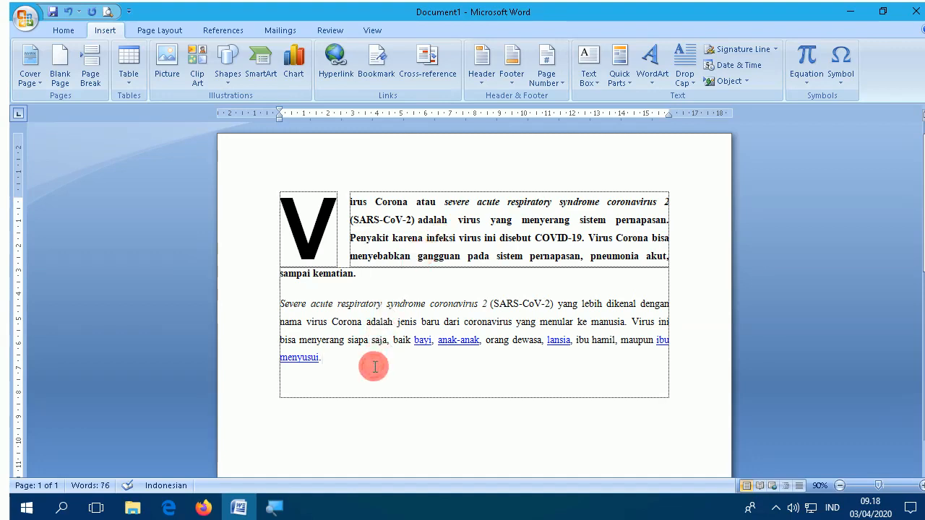
# Step: Add two blank lines below the second paragraph and insert the telephone symbol after "menyusui."
pyautogui.press('Return')
pyautogui.press('Return')
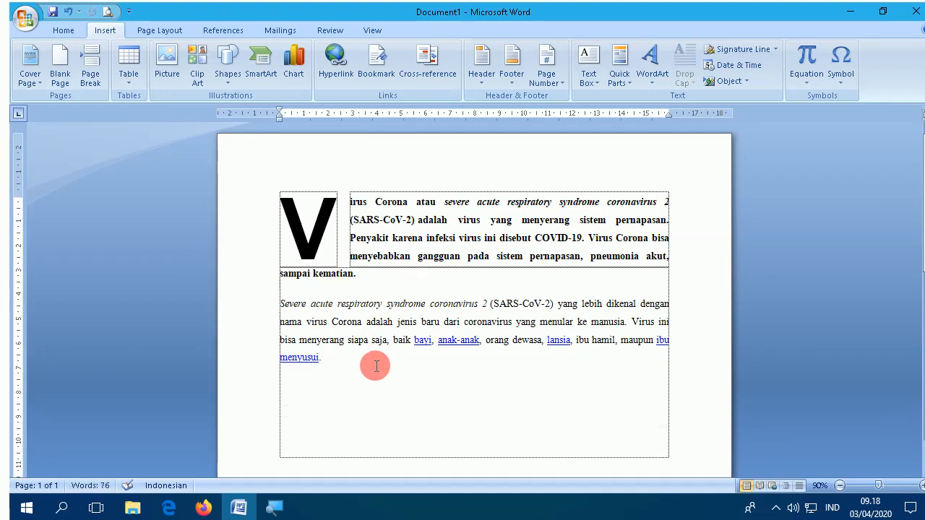
pyautogui.hotkey('ctrl', 'z')
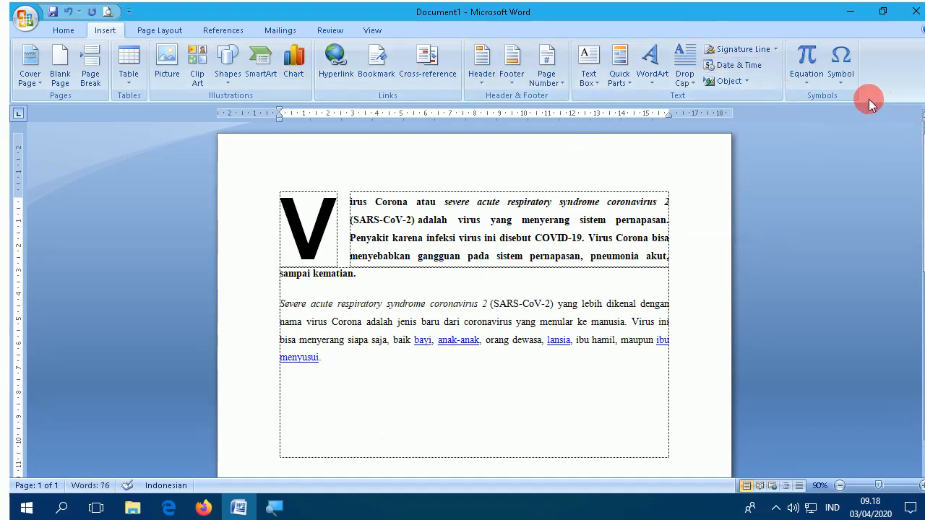
pyautogui.click(841, 81)
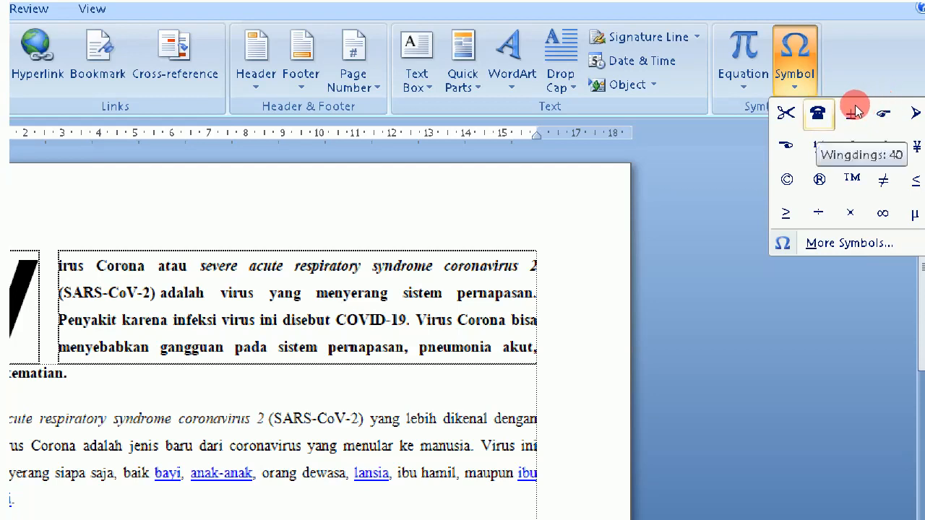
pyautogui.click(818, 113)
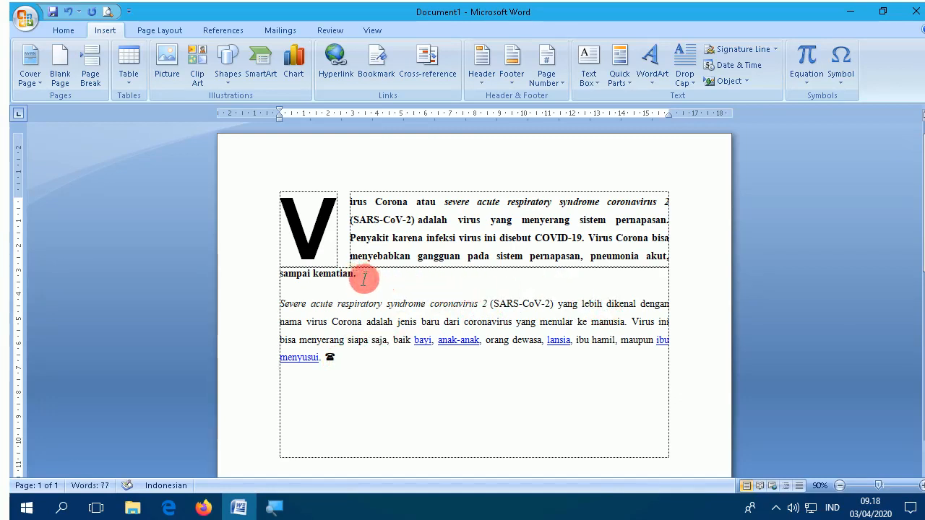
# Step: Insert the scissors symbol after "sampai kematian." at the end of the first paragraph
pyautogui.click(841, 89)
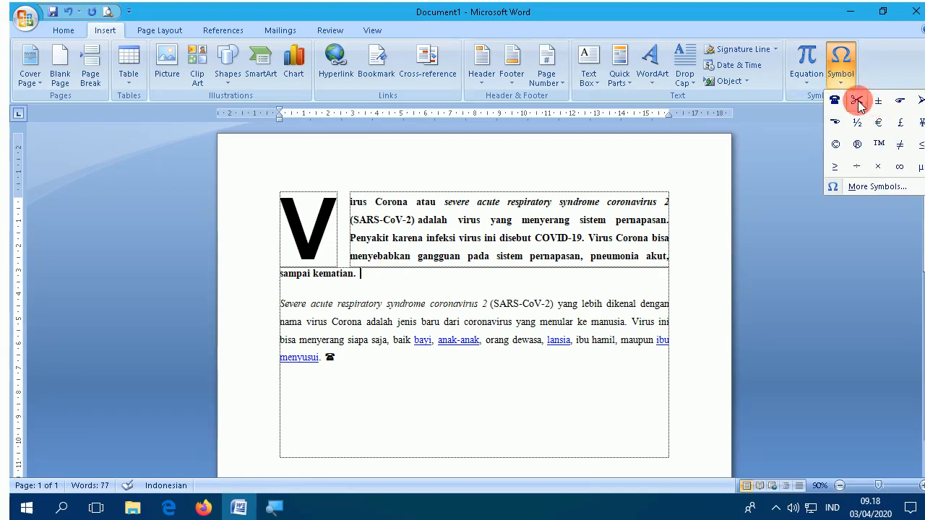
pyautogui.press('super+plus')
pyautogui.click(848, 79)
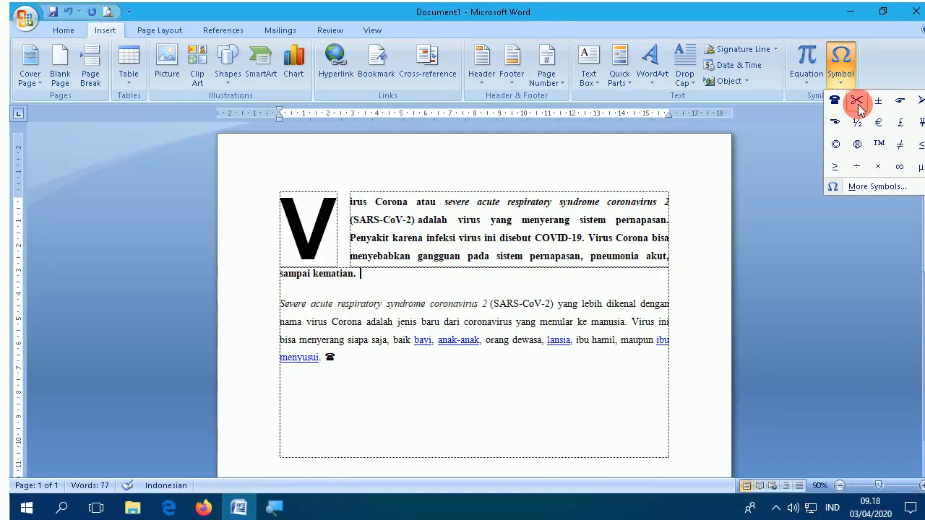
pyautogui.click(857, 102)
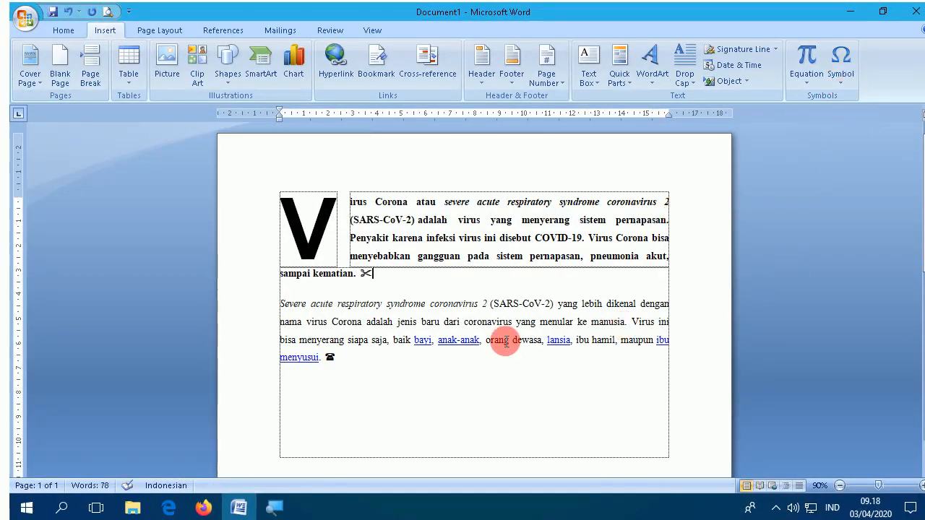
# Step: Open the full symbol collection for insertion after the telephone symbol and set its font to Webdings
pyautogui.click(419, 367)
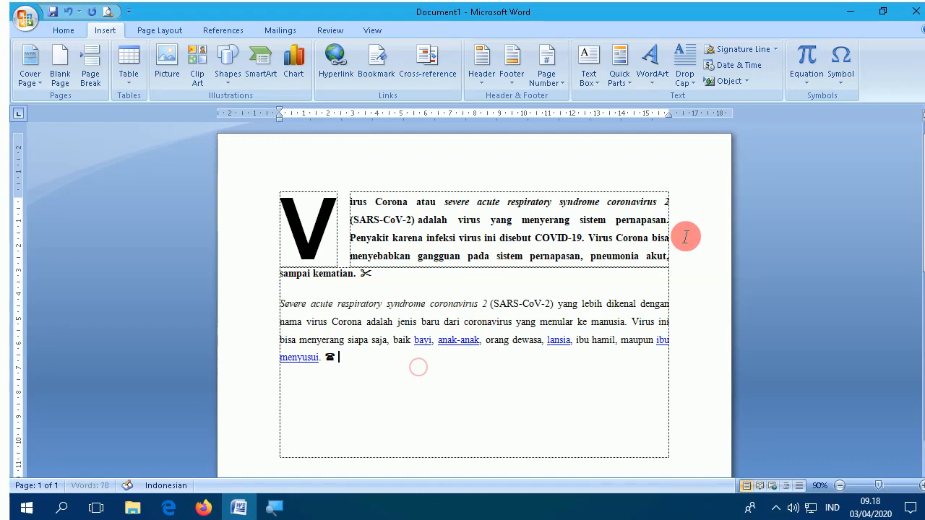
pyautogui.click(850, 85)
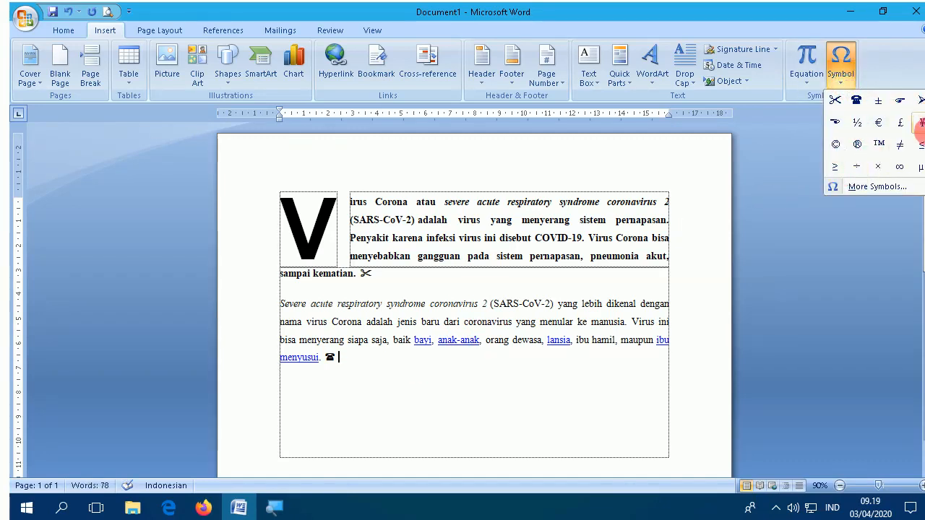
pyautogui.click(880, 187)
pyautogui.moveTo(505, 175); pyautogui.dragTo(569, 134)
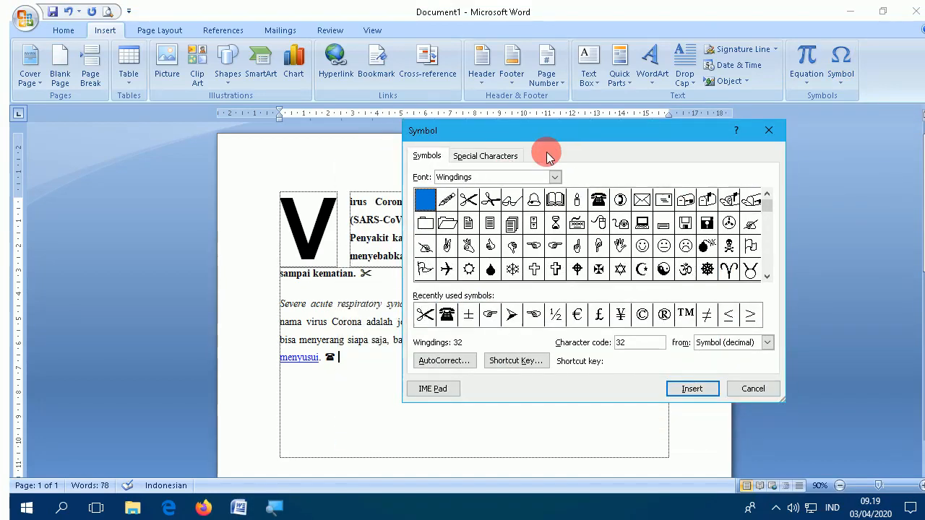
pyautogui.click(463, 179)
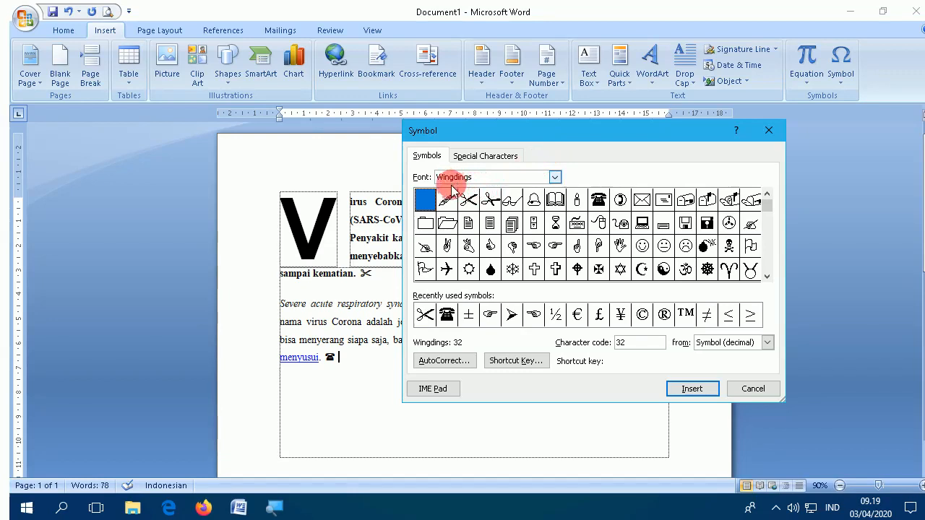
pyautogui.click(555, 177)
pyautogui.moveTo(552, 226); pyautogui.dragTo(530, 229)
pyautogui.write('w')
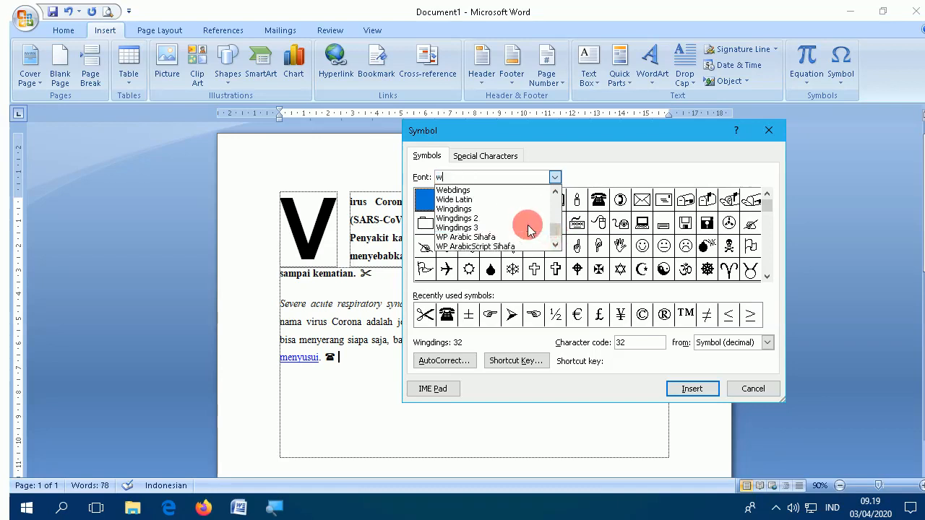
pyautogui.click(541, 190)
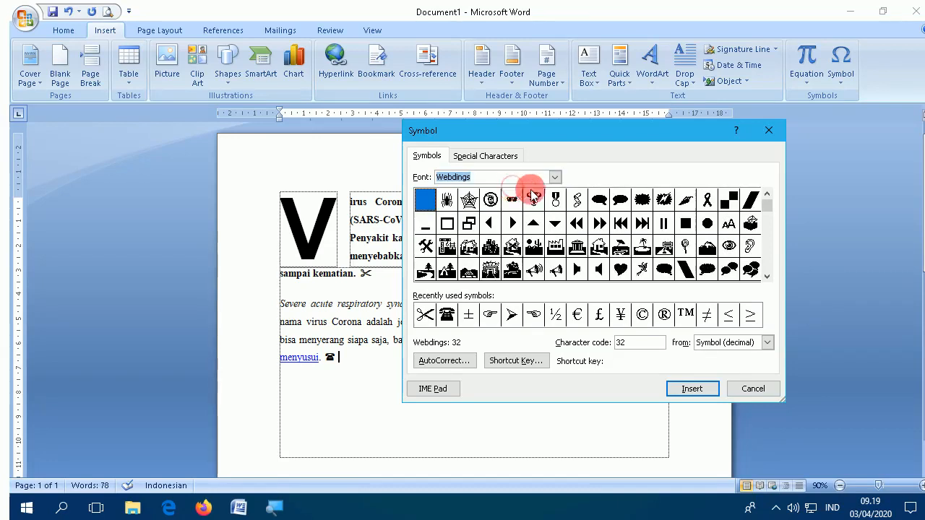
# Step: Insert the Webdings medal symbol, character code 38, after the telephone symbol and close the symbol collection
pyautogui.click(469, 200)
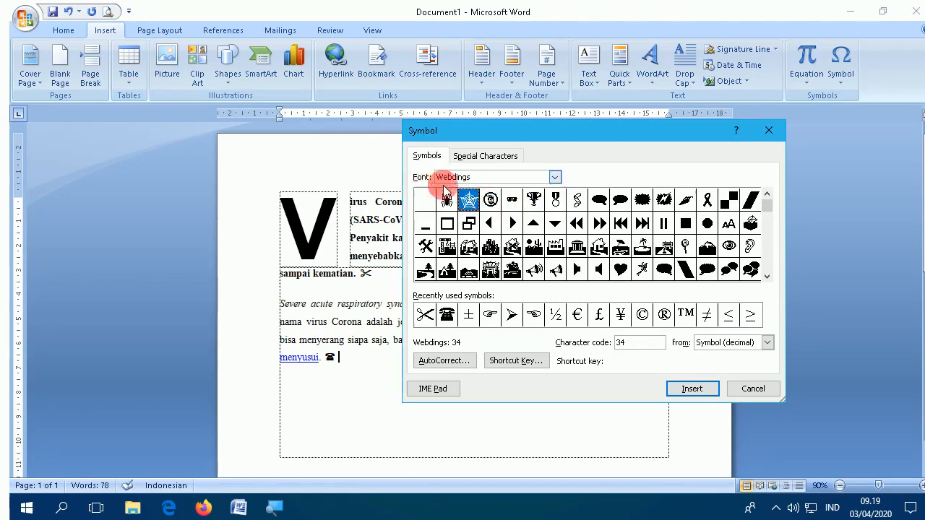
pyautogui.click(555, 179)
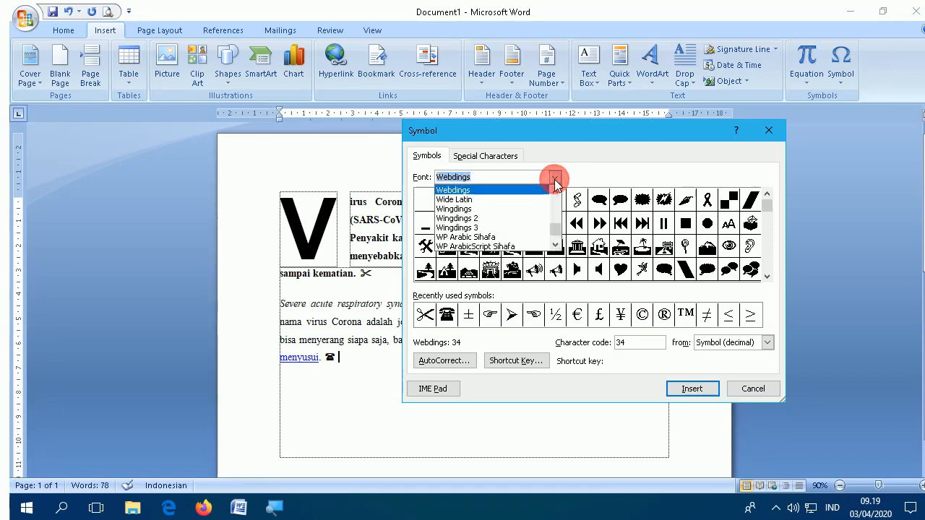
pyautogui.click(555, 178)
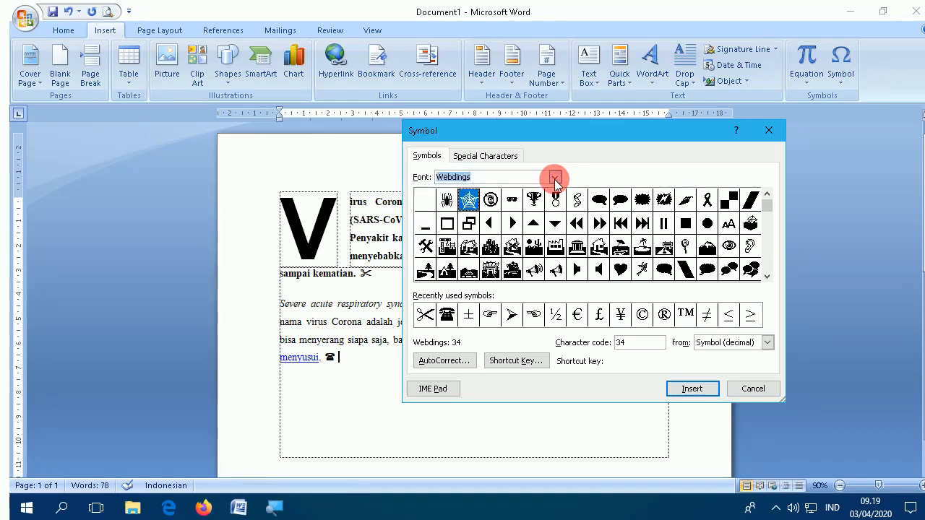
pyautogui.click(554, 200)
pyautogui.click(691, 394)
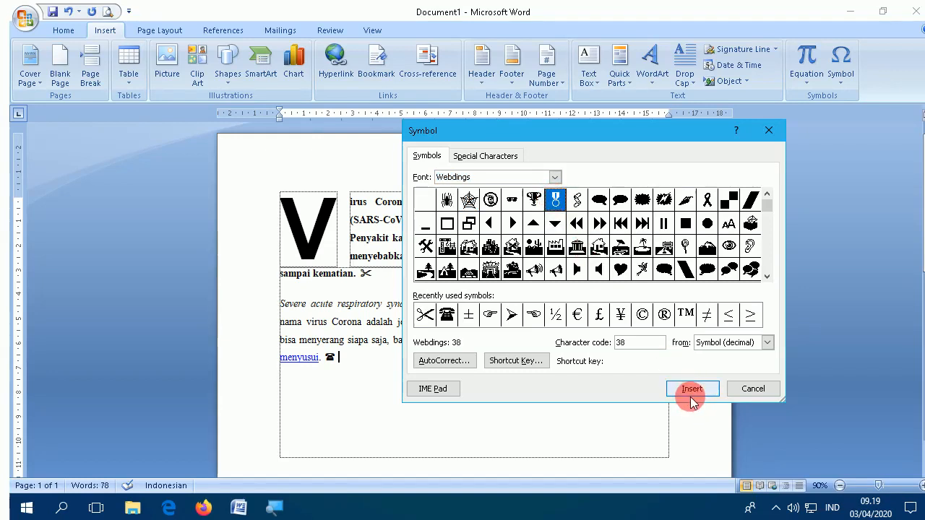
pyautogui.click(751, 390)
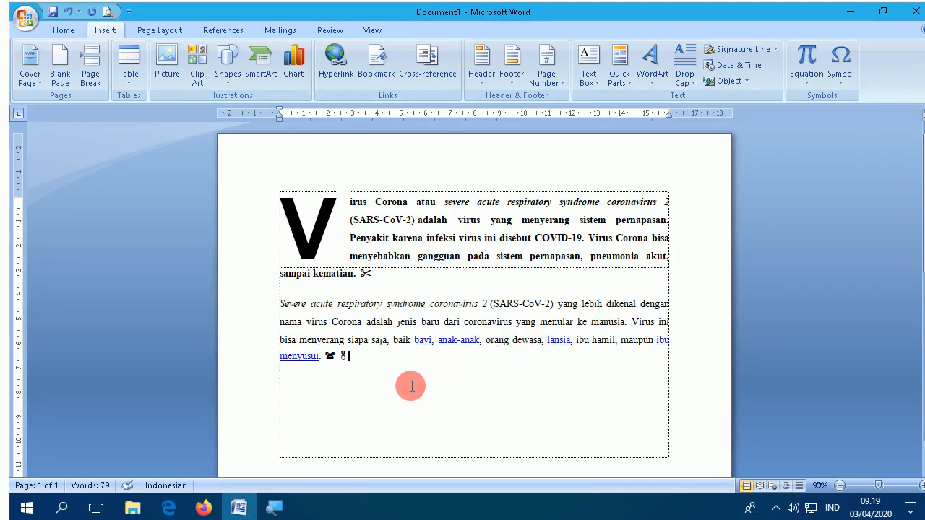
# Step: Add two blank lines below the second paragraph and insert a new empty equation there
pyautogui.press('Return')
pyautogui.press('Return')
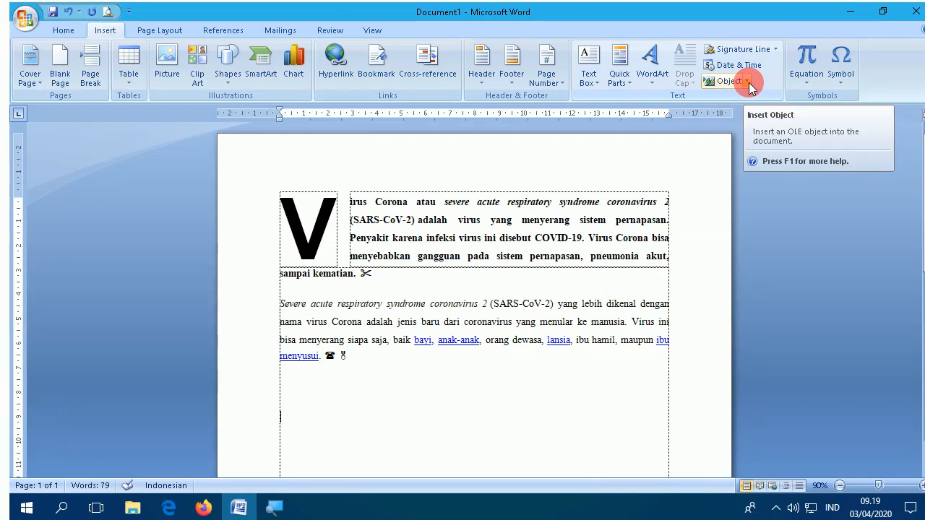
pyautogui.click(273, 418)
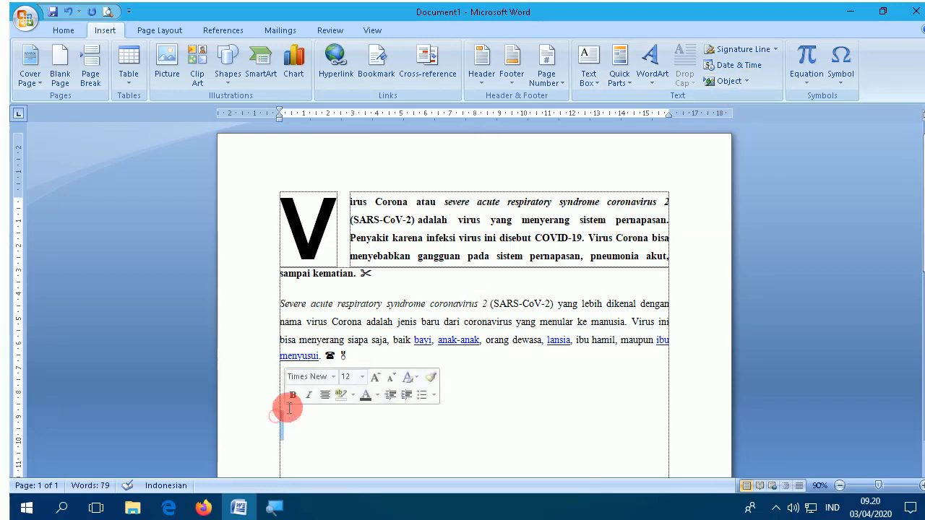
pyautogui.click(809, 82)
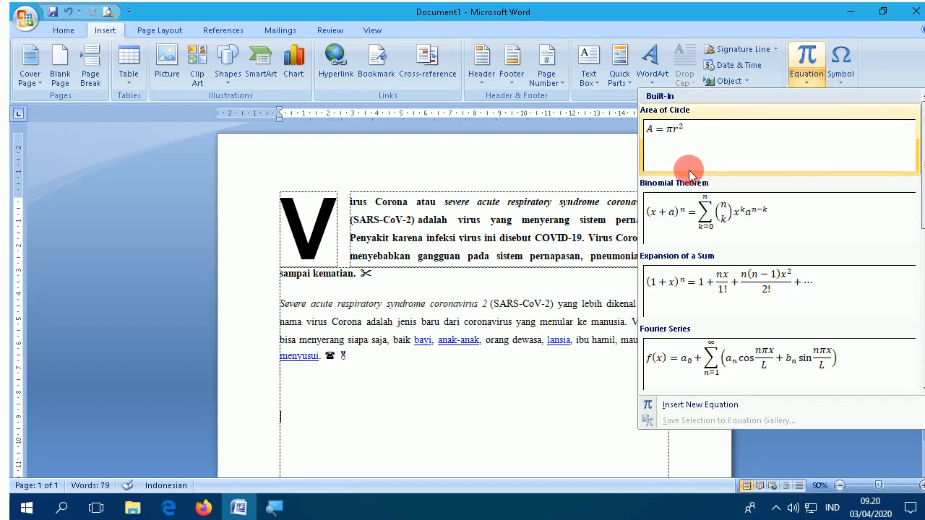
pyautogui.click(707, 406)
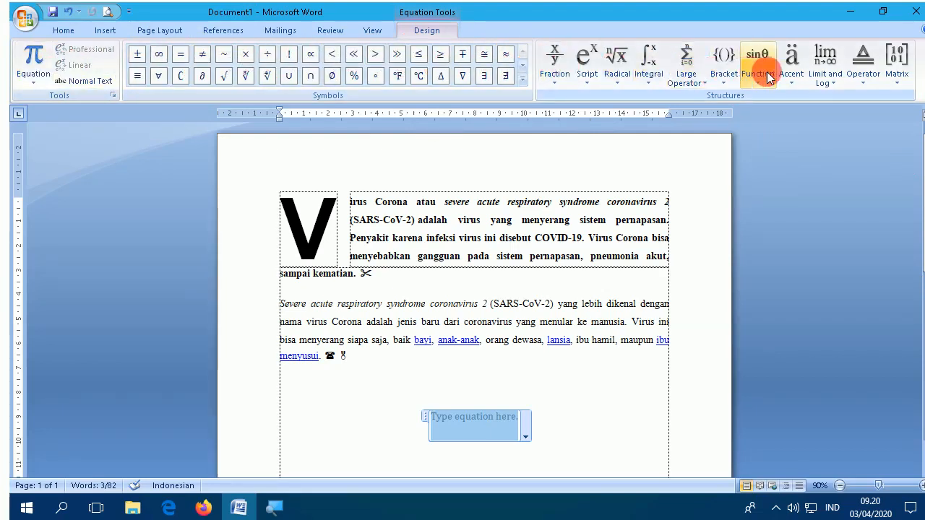
# Step: Insert a stacked fraction in the equation with 2 + 3 + 4 as its numerator
pyautogui.click(561, 83)
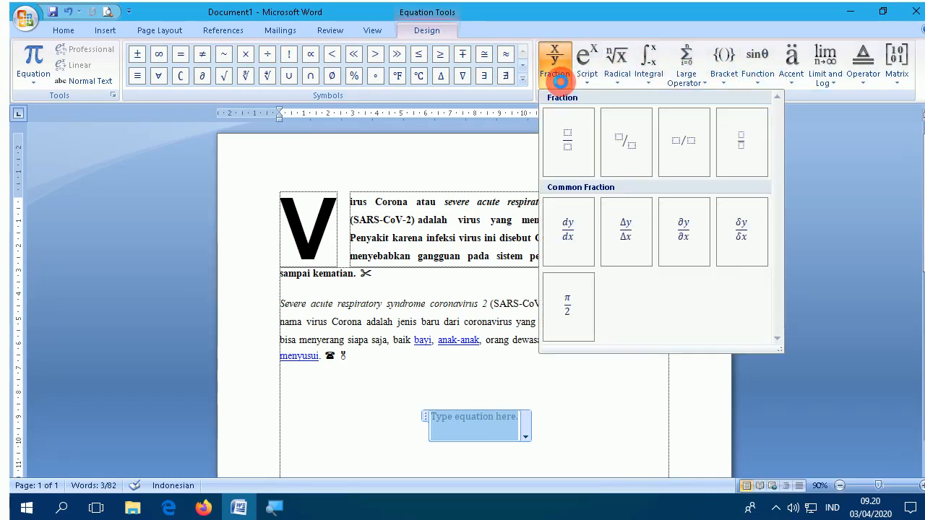
pyautogui.click(570, 138)
pyautogui.click(478, 432)
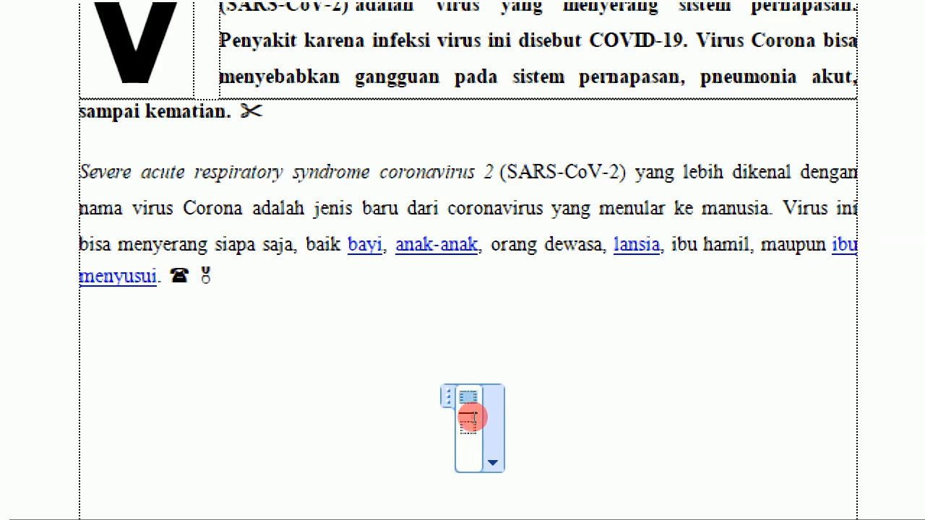
pyautogui.write('2 ')
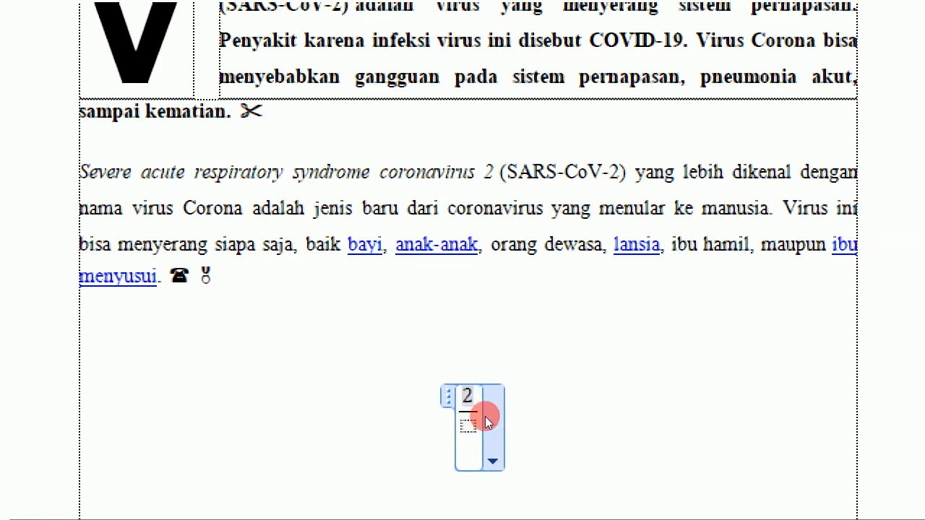
pyautogui.write('+ ')
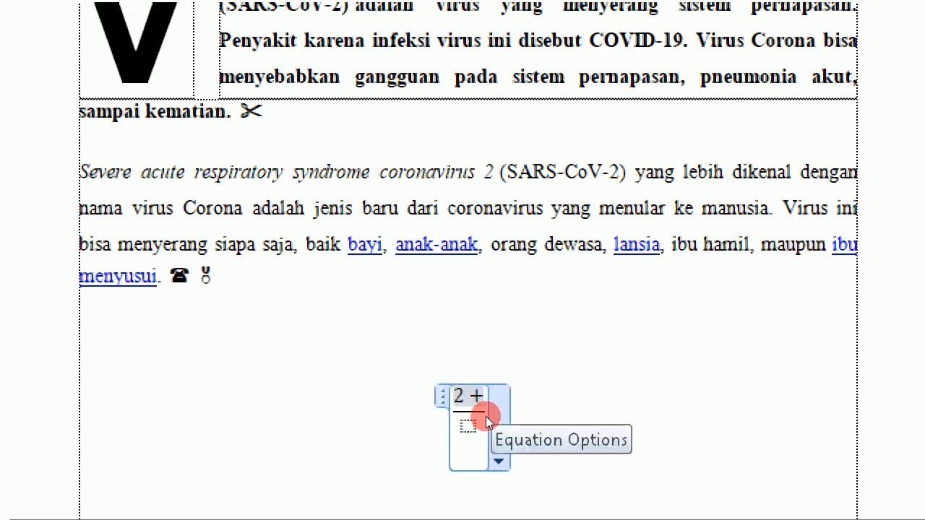
pyautogui.write('3 + 4')
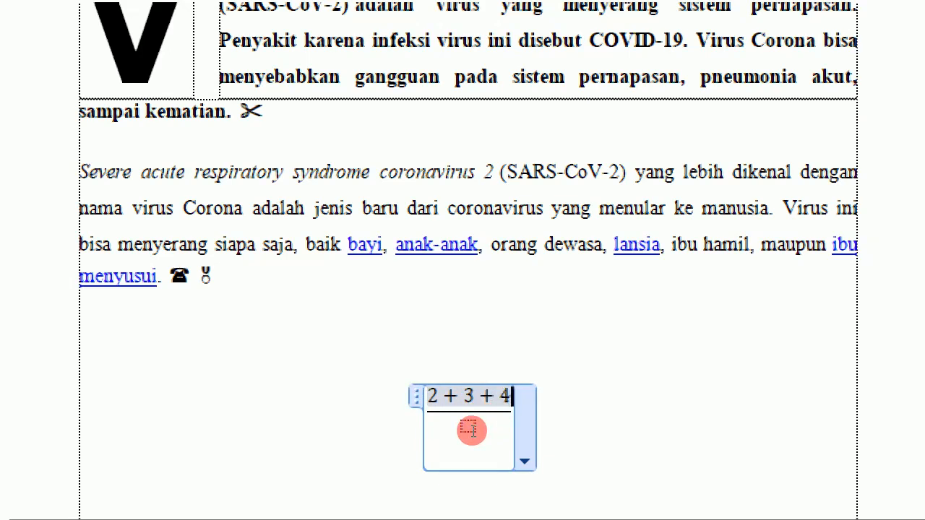
# Step: Enter 4 as the fraction's denominator and add an equals sign after the fraction
pyautogui.click(474, 429)
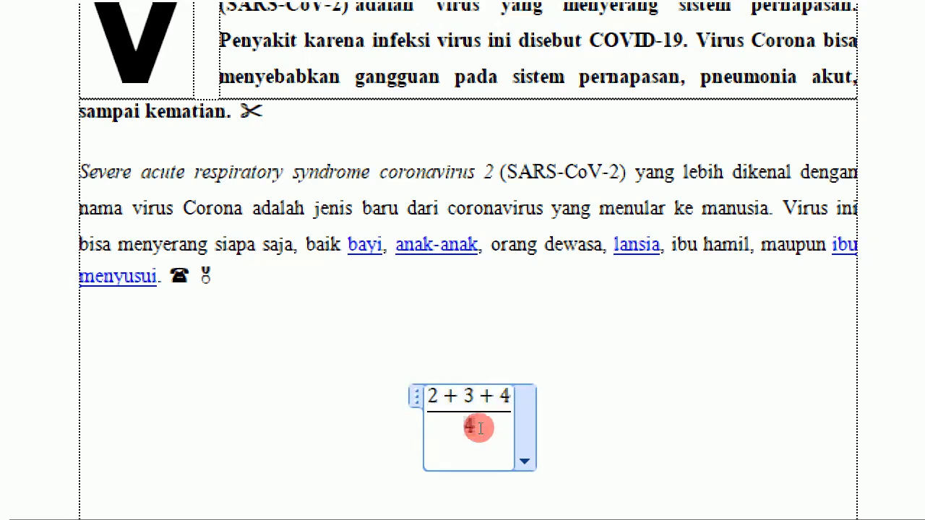
pyautogui.click(496, 423)
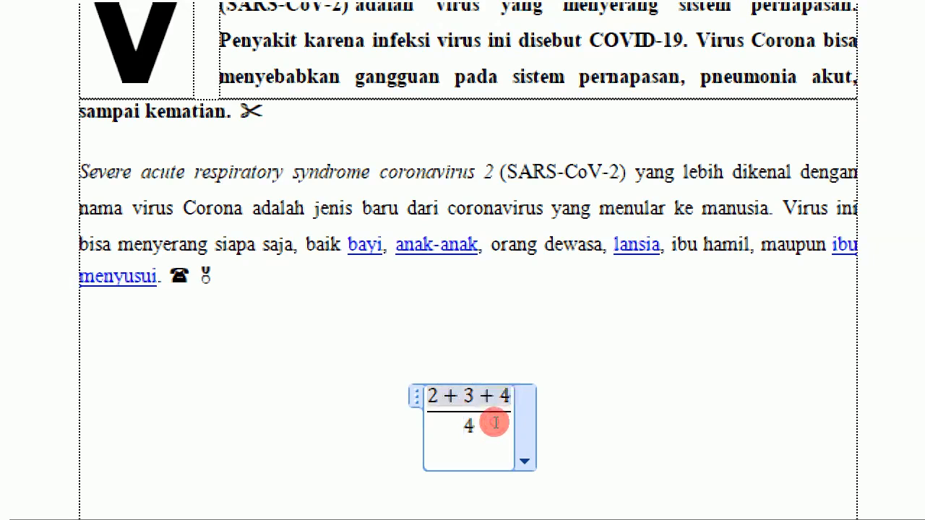
pyautogui.click(495, 424)
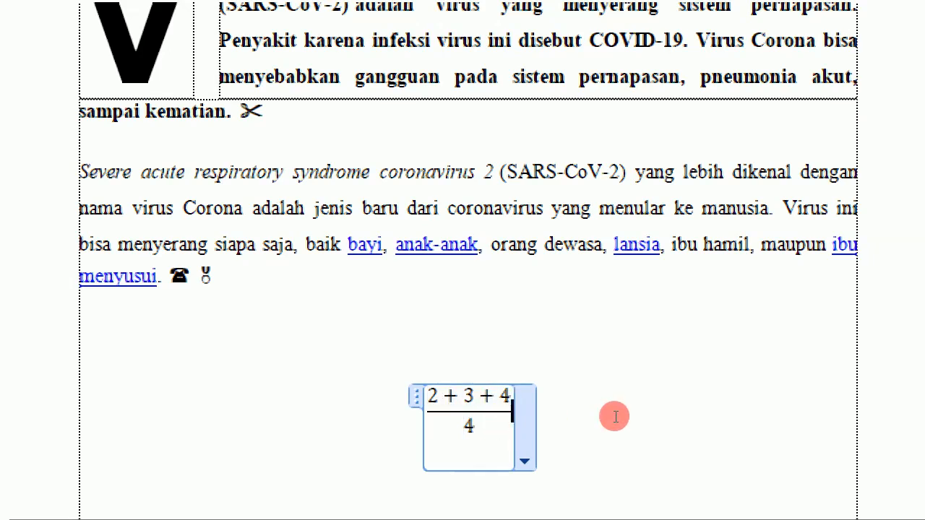
pyautogui.write('=')
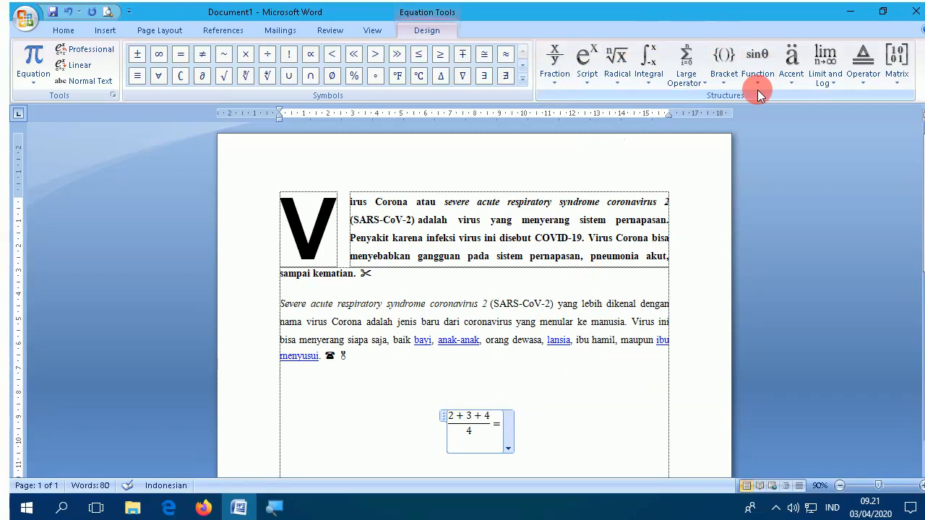
# Step: Add a pair of square brackets with an empty placeholder after the equals sign
pyautogui.click(894, 72)
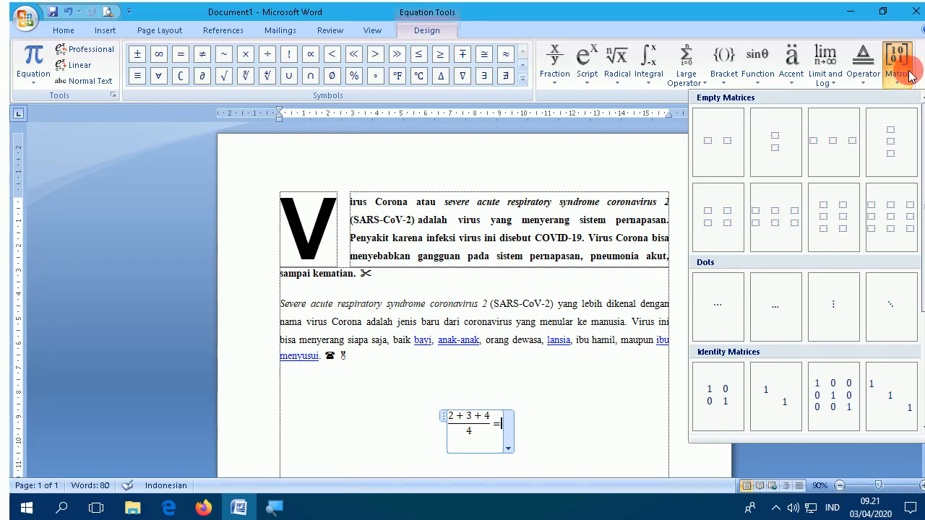
pyautogui.click(726, 81)
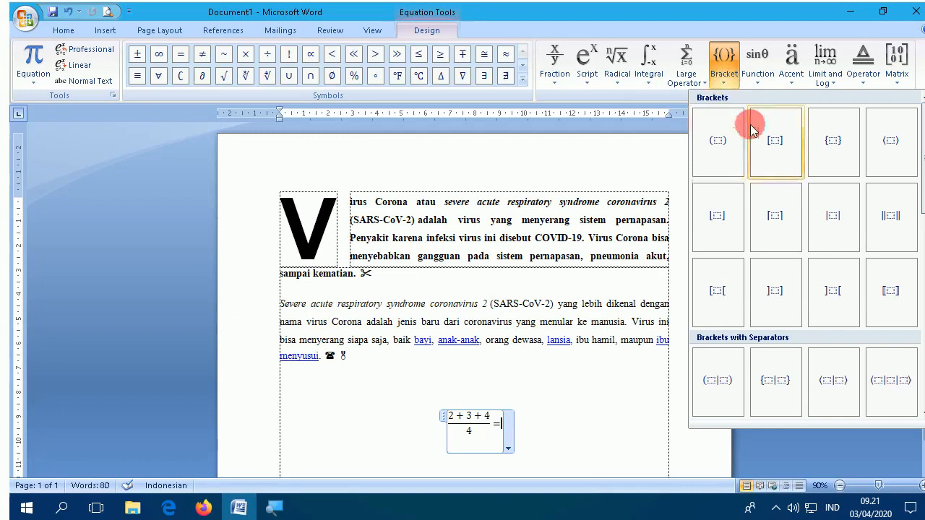
pyautogui.click(765, 146)
pyautogui.click(728, 82)
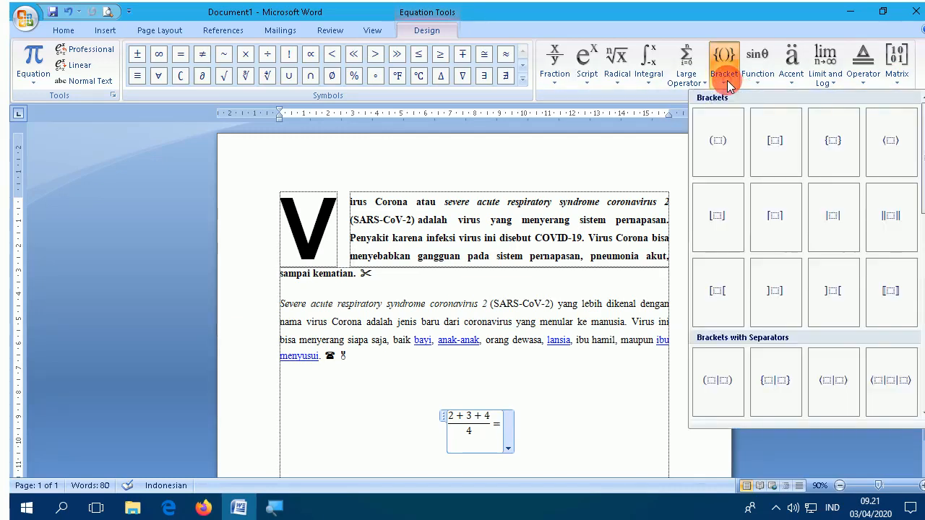
pyautogui.click(786, 142)
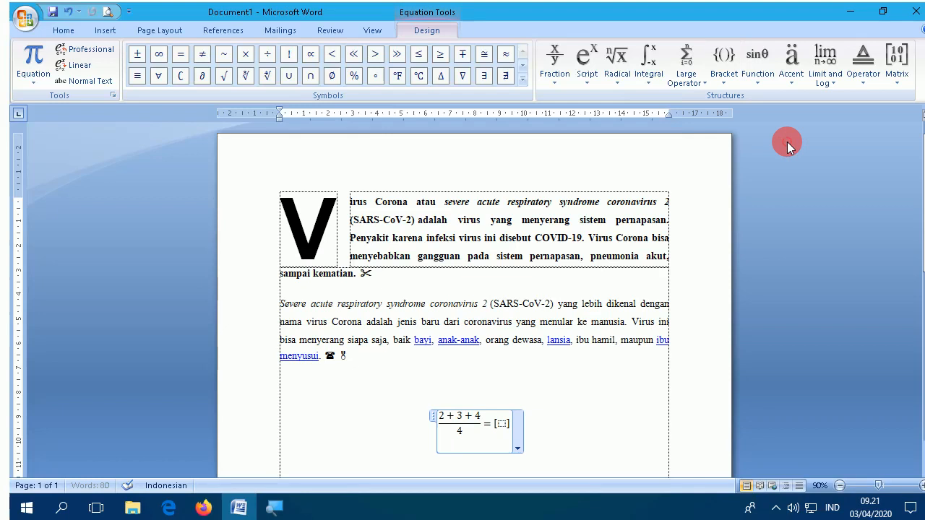
# Step: Try to add an empty 3×3 matrix to the bracketed part of the equation, and delete that matrix
pyautogui.click(897, 76)
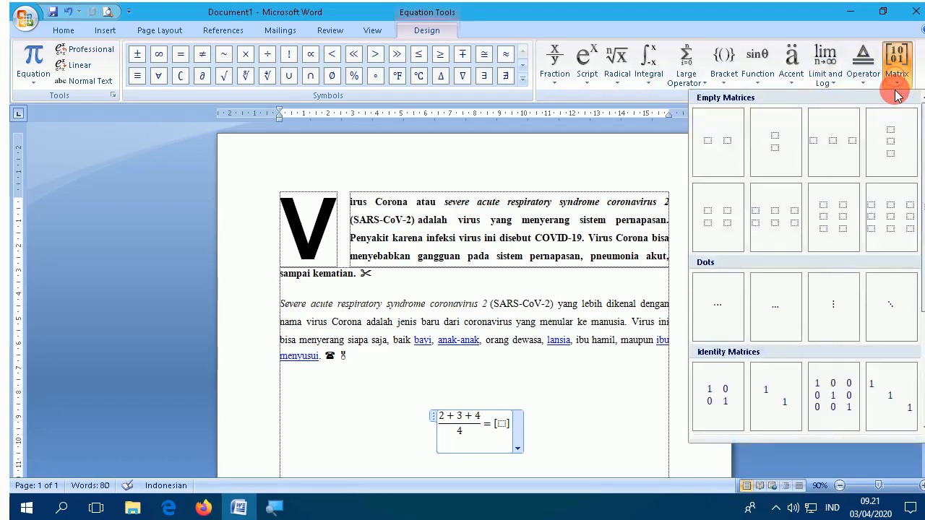
pyautogui.click(892, 216)
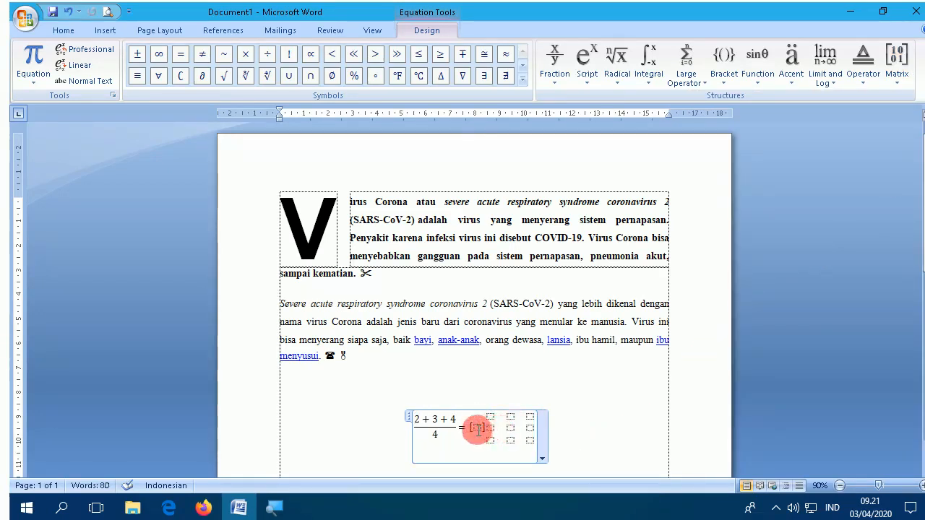
pyautogui.click(478, 427)
pyautogui.moveTo(532, 427)
pyautogui.mouseDown()
pyautogui.moveTo(489, 419)
pyautogui.moveTo(530, 440)
pyautogui.mouseUp()
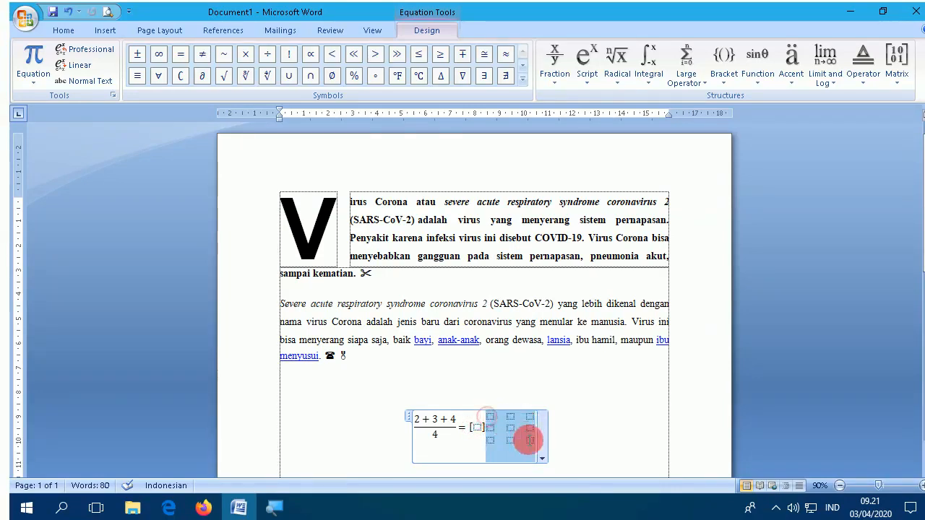
pyautogui.press('Delete')
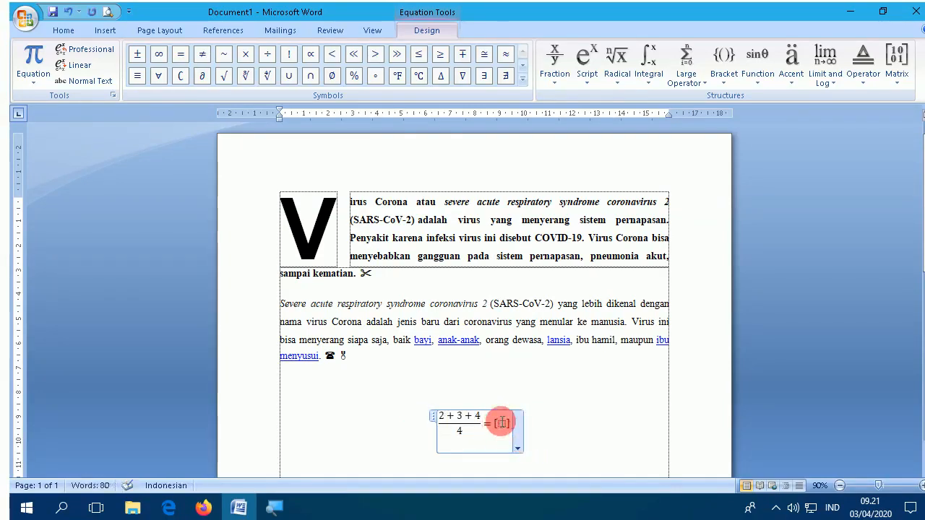
# Step: Insert an empty 3×2 matrix inside the equation's square brackets and fill its first row with 32 and 2
pyautogui.click(896, 65)
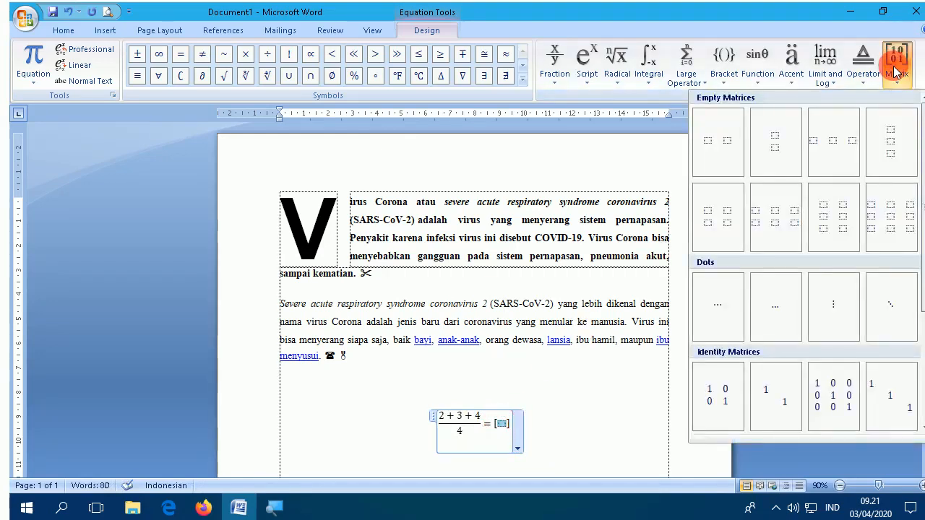
pyautogui.click(835, 215)
pyautogui.click(483, 432)
pyautogui.write('3q')
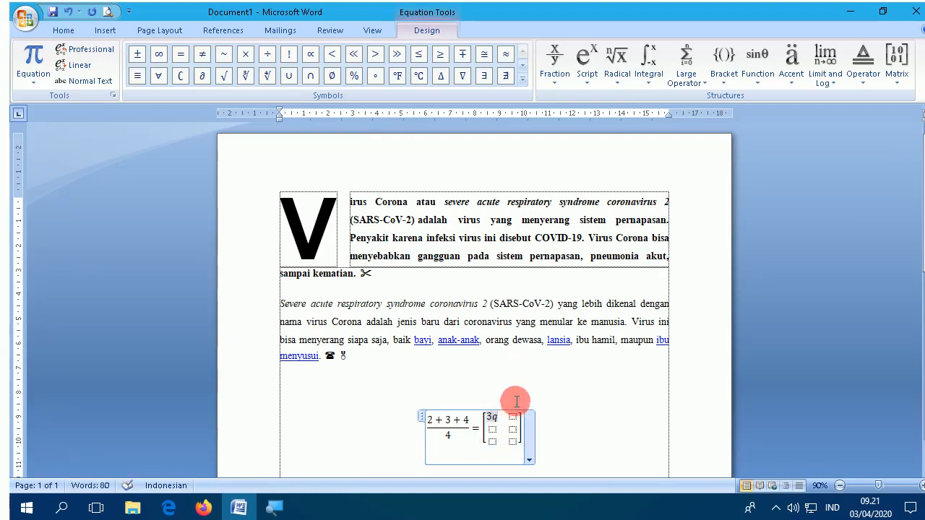
pyautogui.press('BackSpace')
pyautogui.write('2 ')
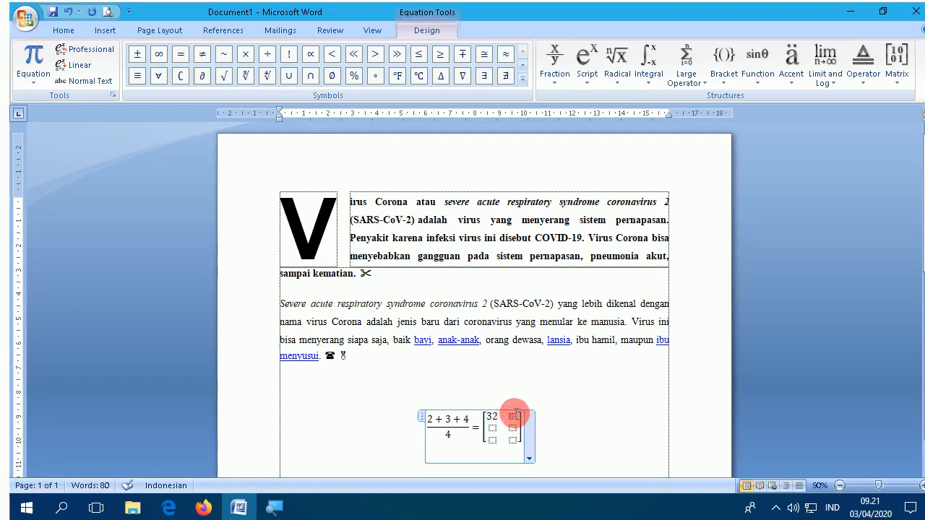
pyautogui.write('2')
# Step: Fill the matrix's second row with 5 and 6 and its third row with 6 and 9, and leave the equation
pyautogui.click(491, 432)
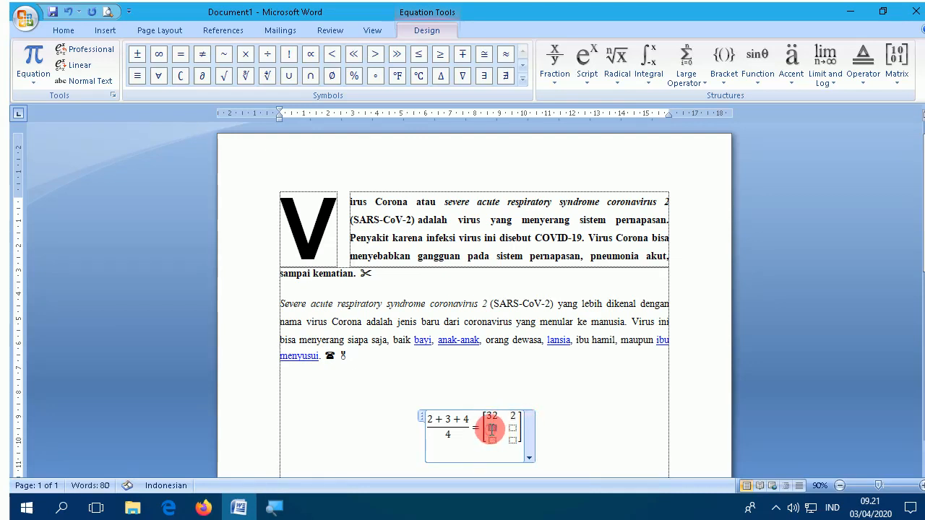
pyautogui.click(492, 440)
pyautogui.write('6')
pyautogui.click(513, 439)
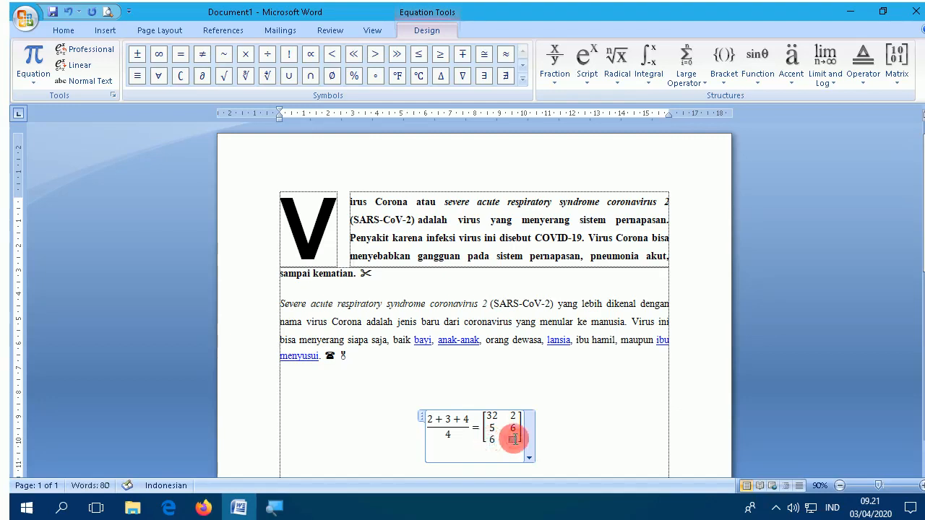
pyautogui.write('9')
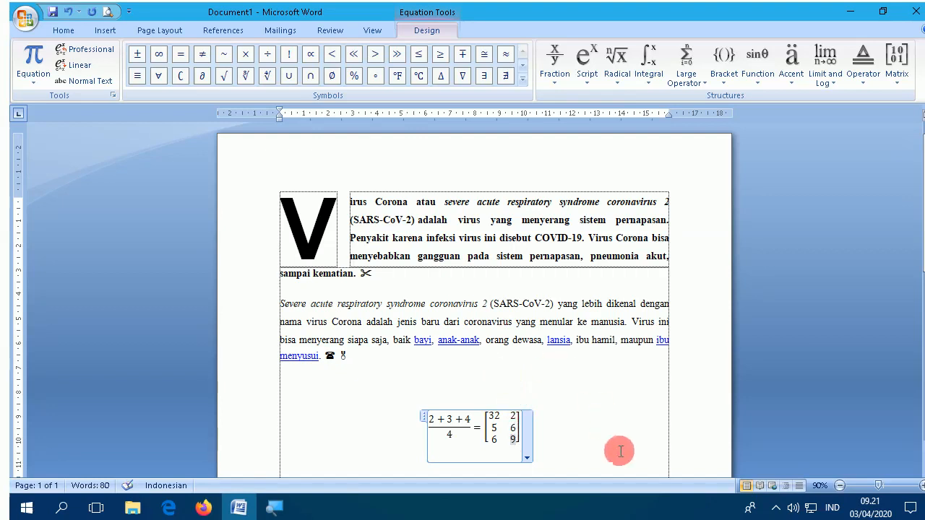
pyautogui.click(606, 431)
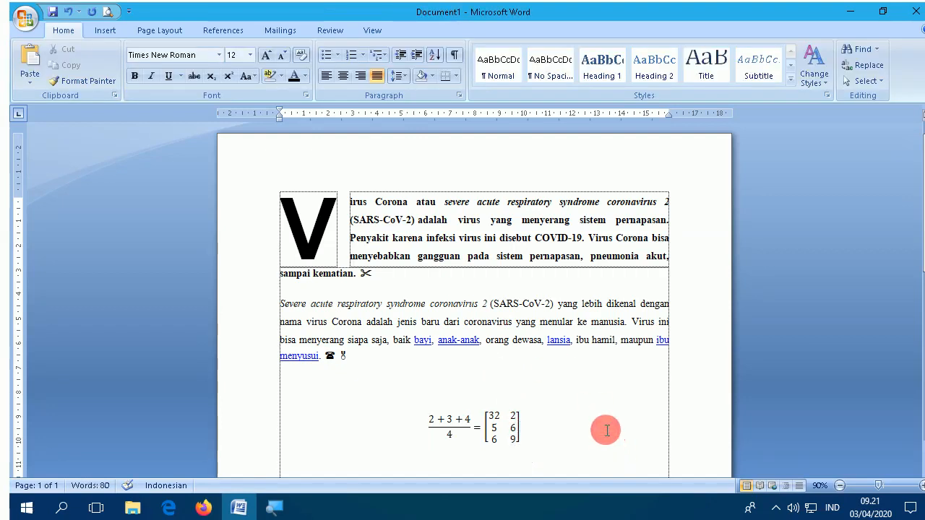
# Step: Insert a Microsoft Equation 3.0 object below the existing equation
pyautogui.scroll(-1, 648, 401)
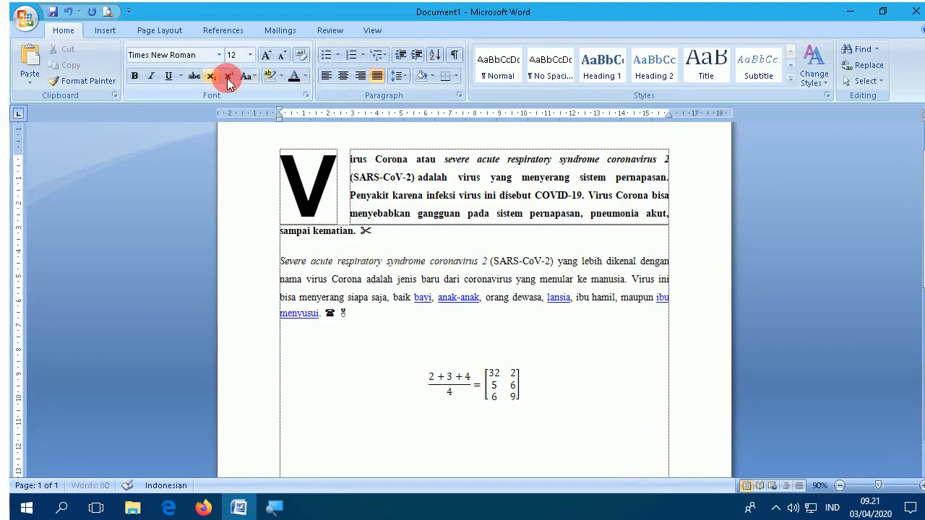
pyautogui.click(108, 29)
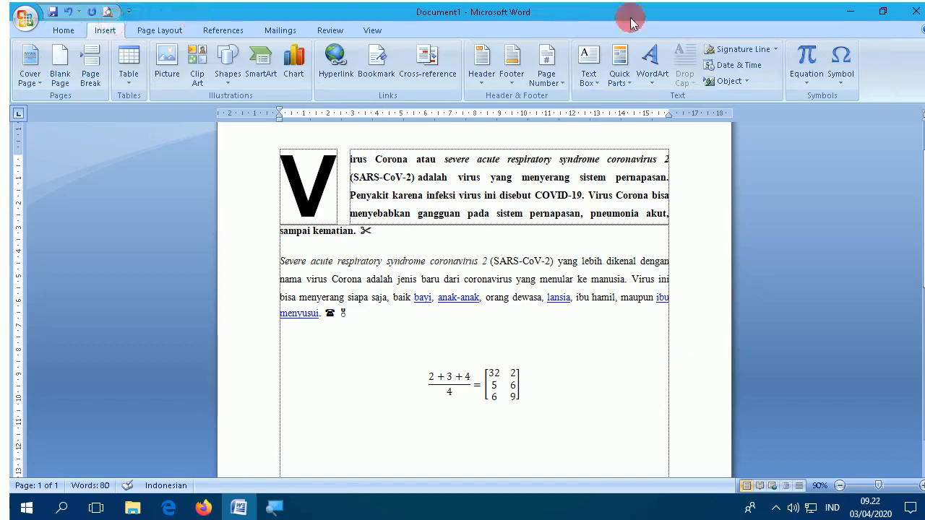
pyautogui.click(815, 91)
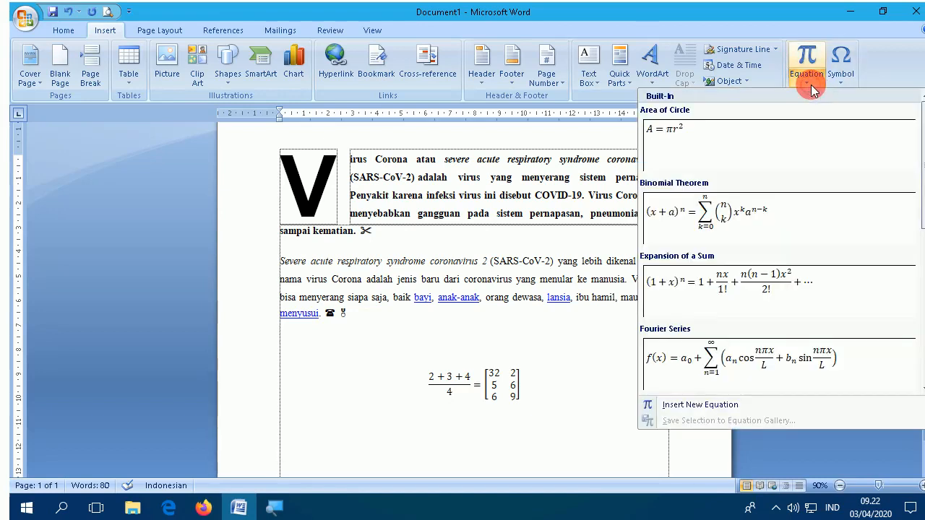
pyautogui.click(811, 86)
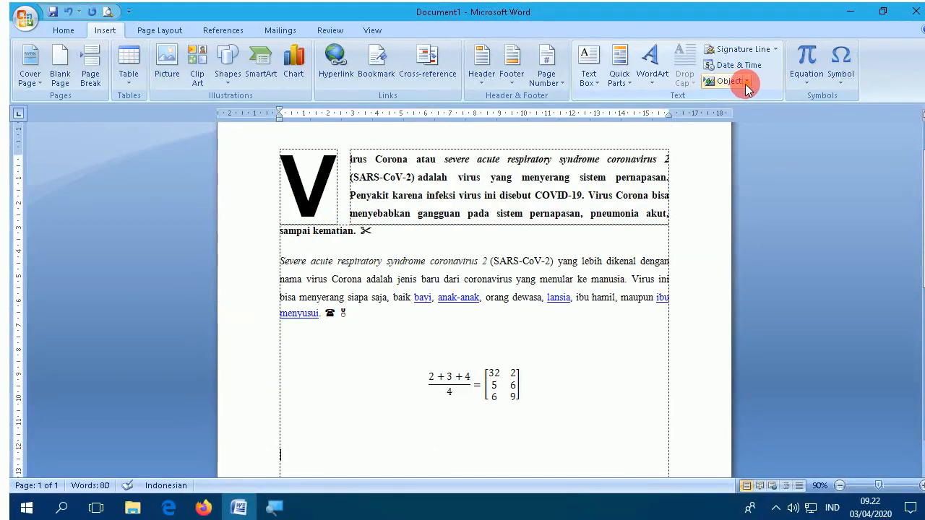
pyautogui.click(747, 89)
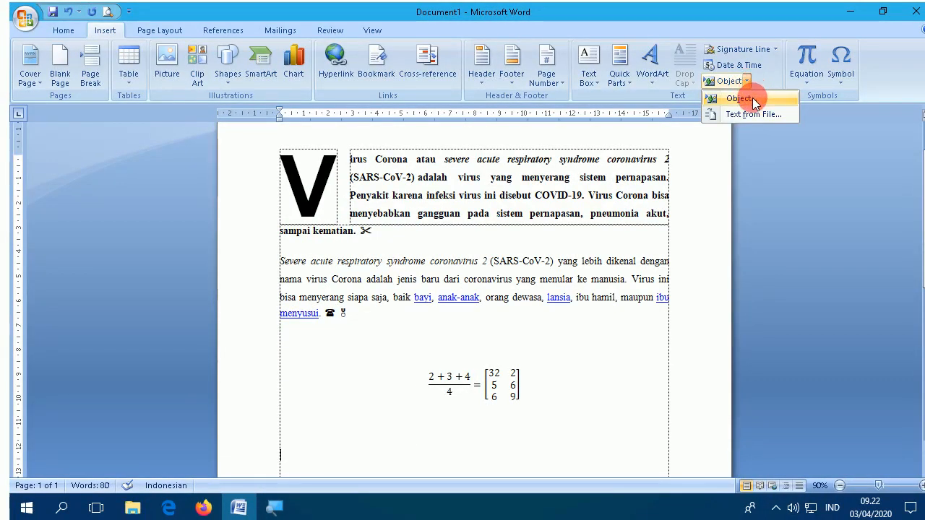
pyautogui.click(752, 98)
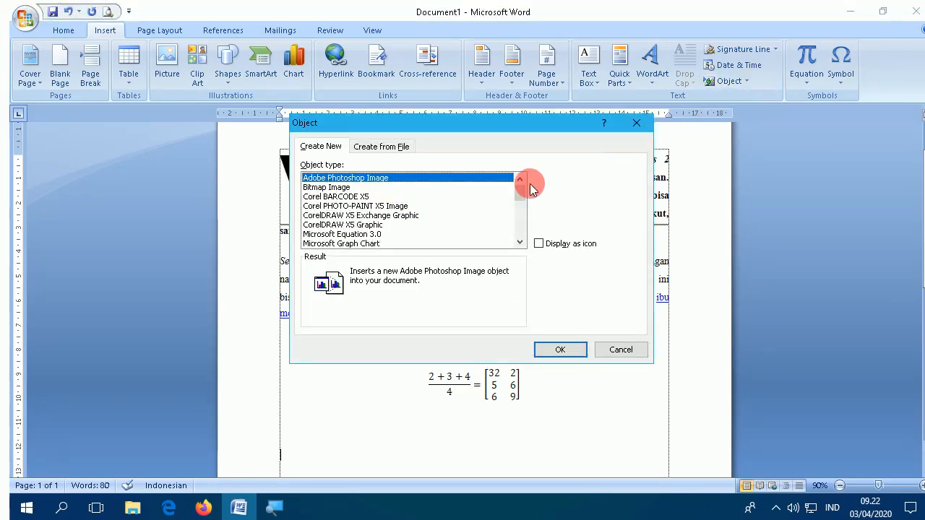
pyautogui.click(337, 235)
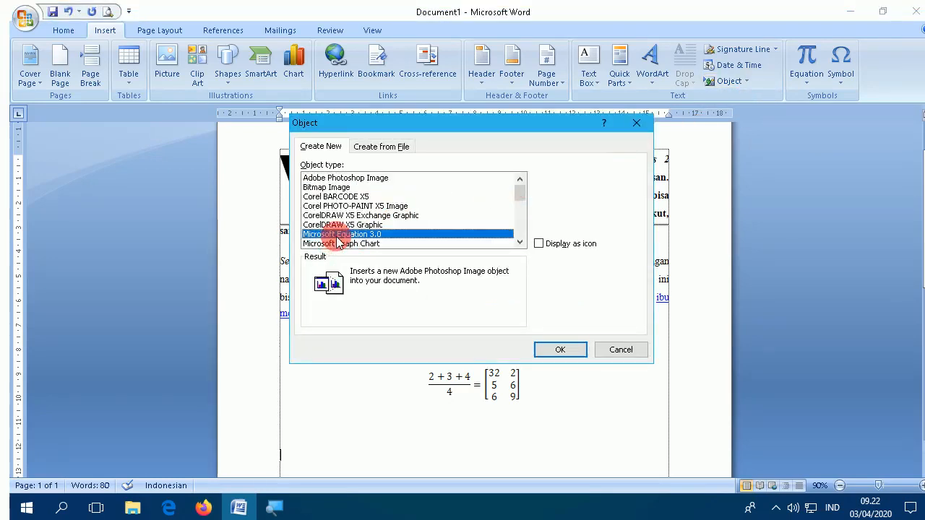
pyautogui.click(560, 350)
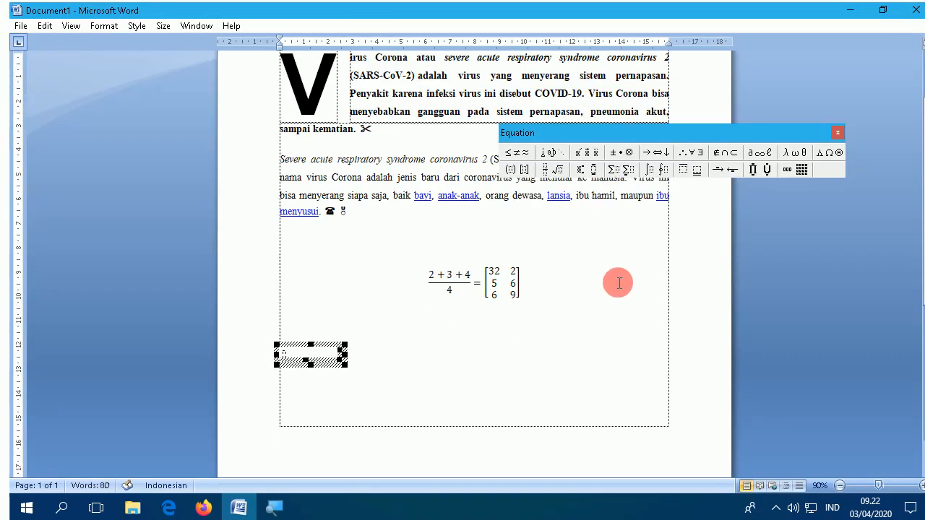
pyautogui.moveTo(610, 133); pyautogui.dragTo(556, 136)
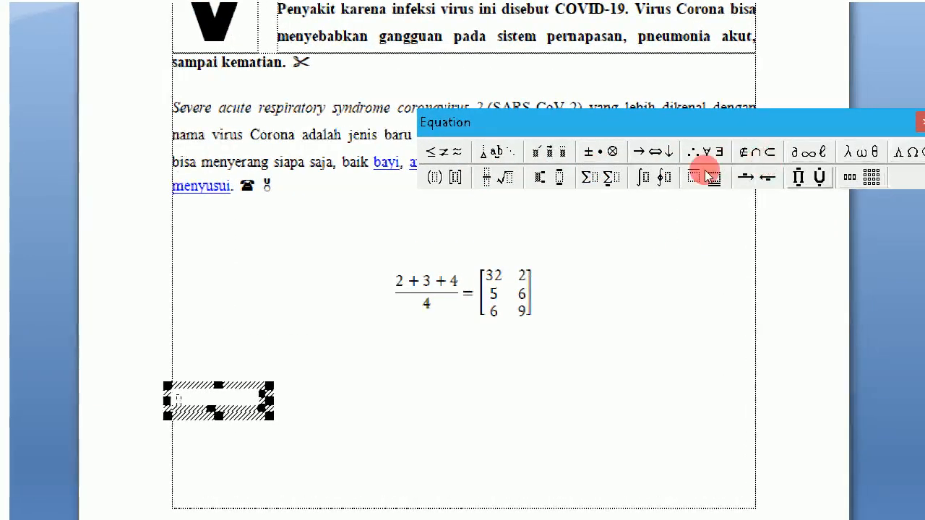
# Step: Add the fraction 2 over 3 to the new equation object, followed by a plus sign
pyautogui.click(493, 179)
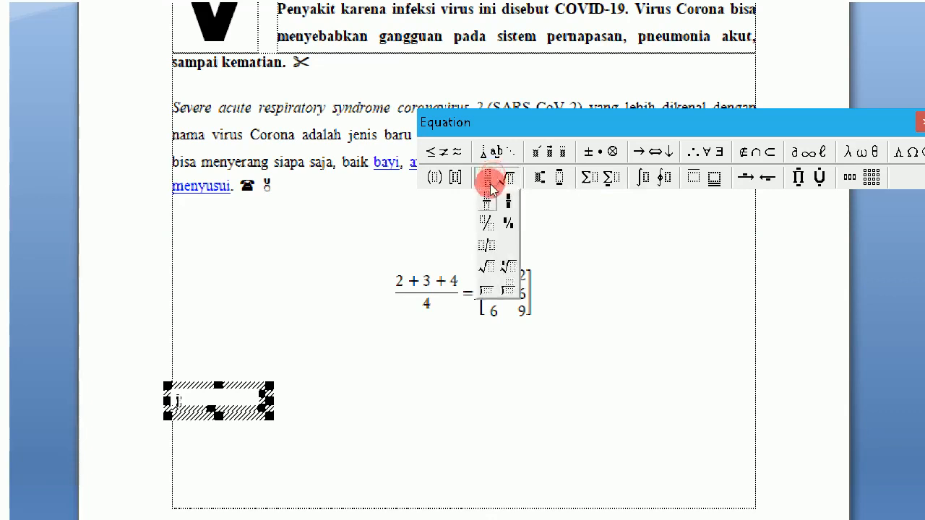
pyautogui.click(488, 192)
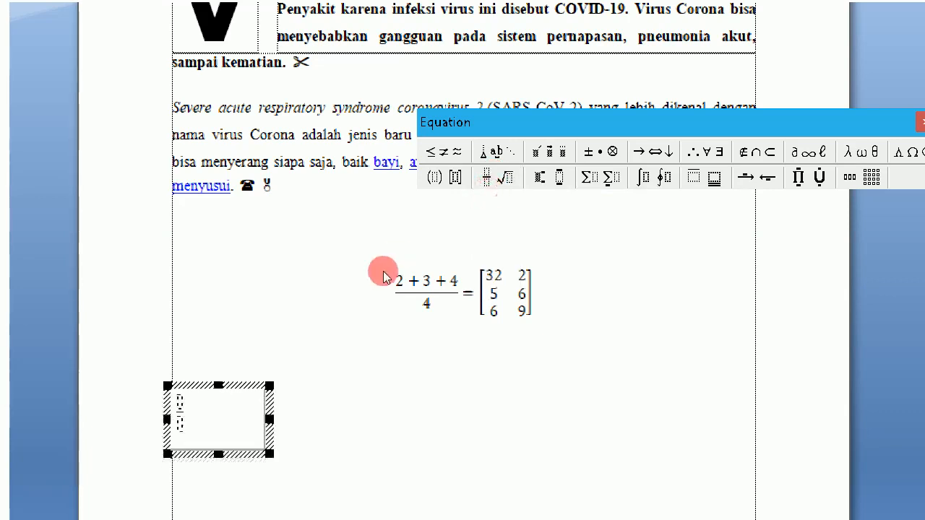
pyautogui.write('2')
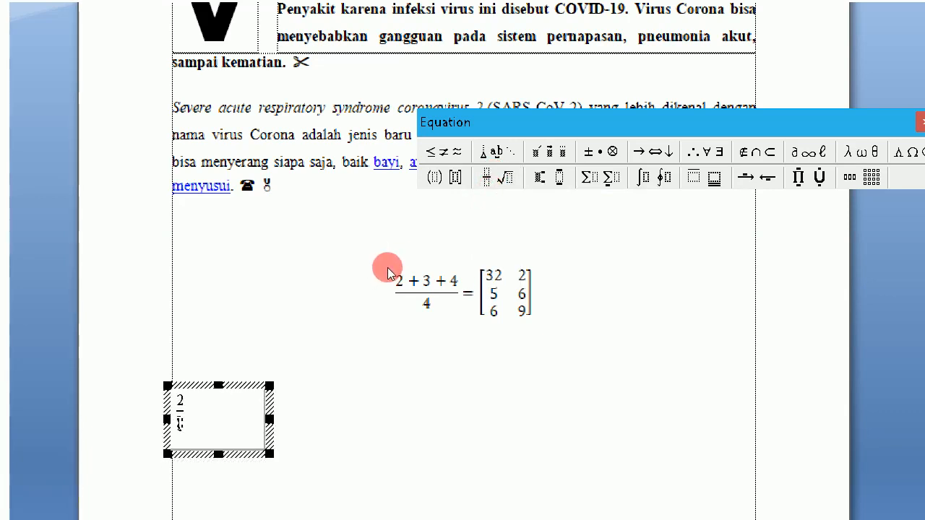
pyautogui.write('3')
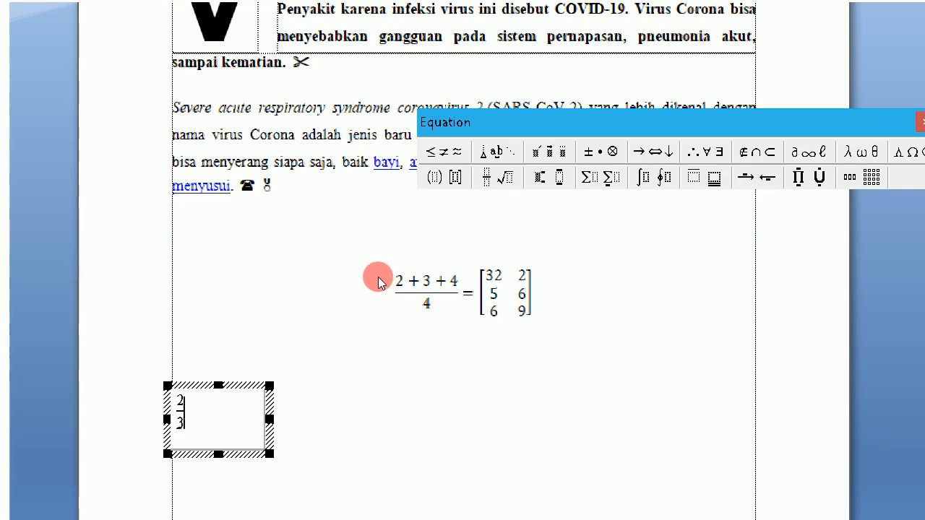
pyautogui.press('Tab')
pyautogui.write('+')
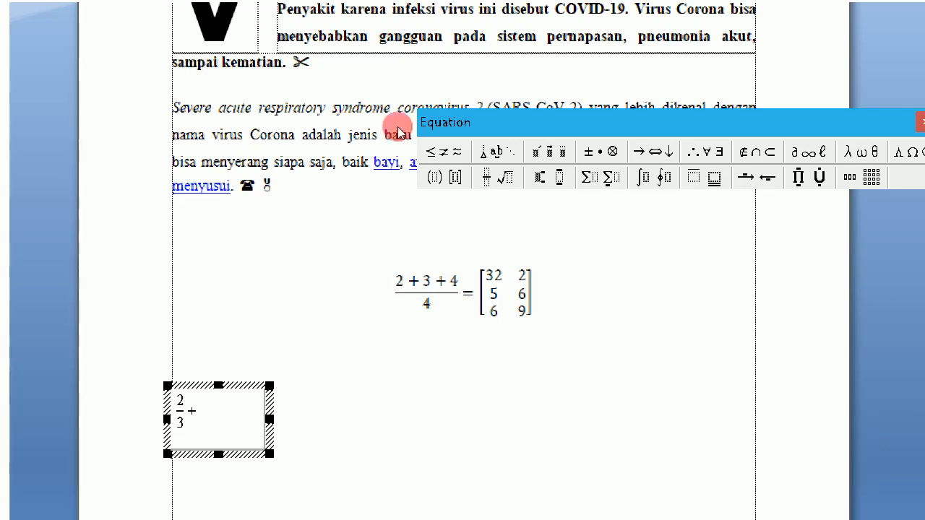
# Step: Add a second fraction with numerator 4+9 and denominator 6, followed by =2,1
pyautogui.click(489, 177)
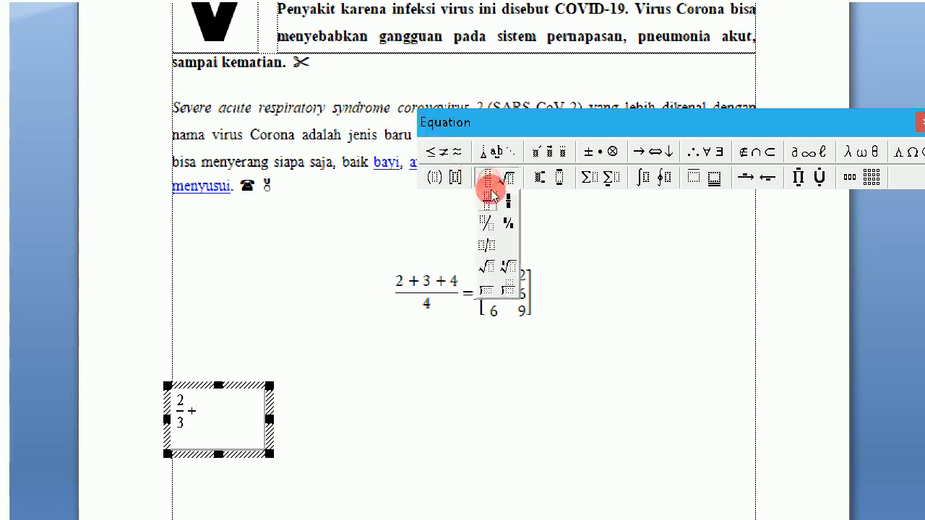
pyautogui.click(490, 192)
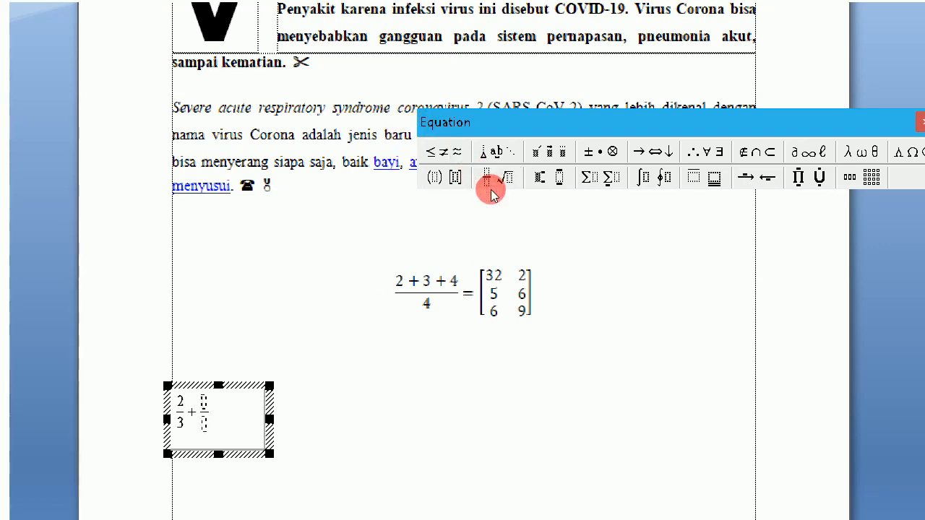
pyautogui.write('4+9/')
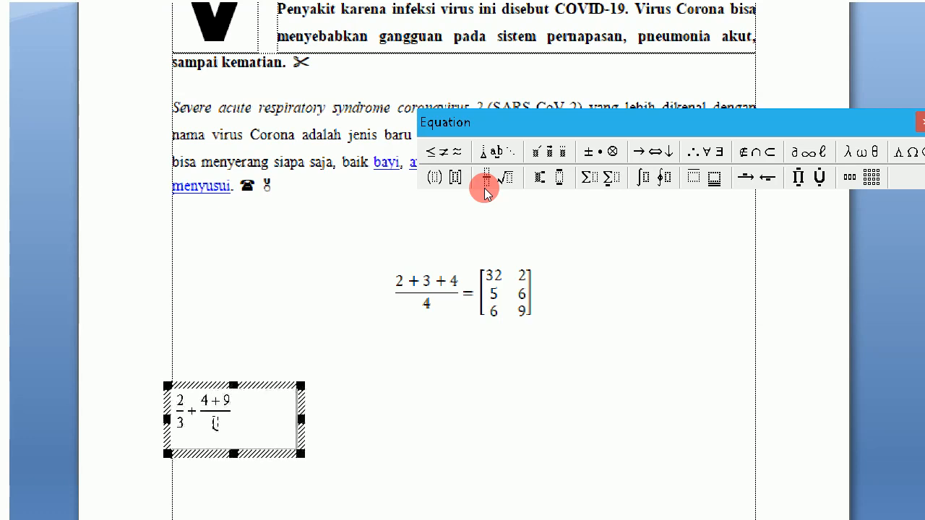
pyautogui.write('6')
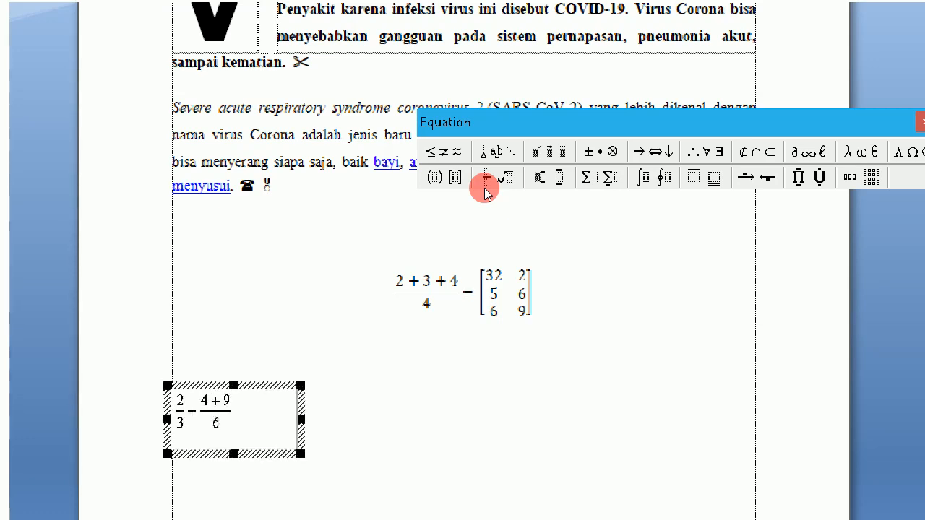
pyautogui.press('Tab')
pyautogui.write('=2,1')
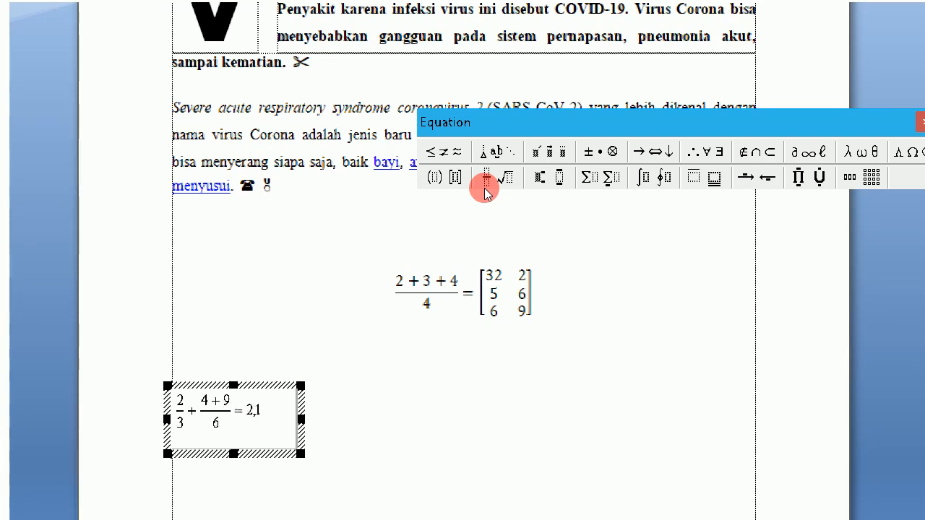
# Step: Start a second equation line with a fraction of 1 over the root of 2 with index 2, followed by an equals sign
pyautogui.press('Return')
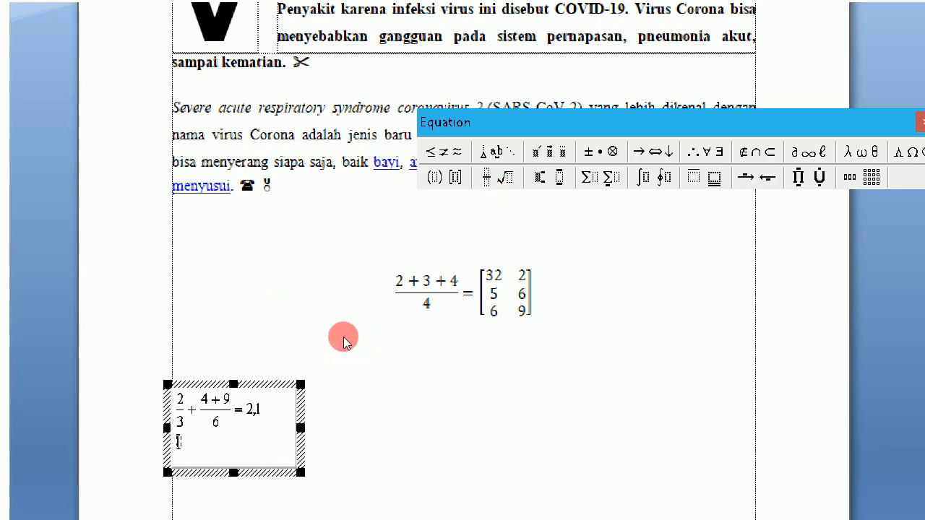
pyautogui.click(495, 176)
pyautogui.click(490, 194)
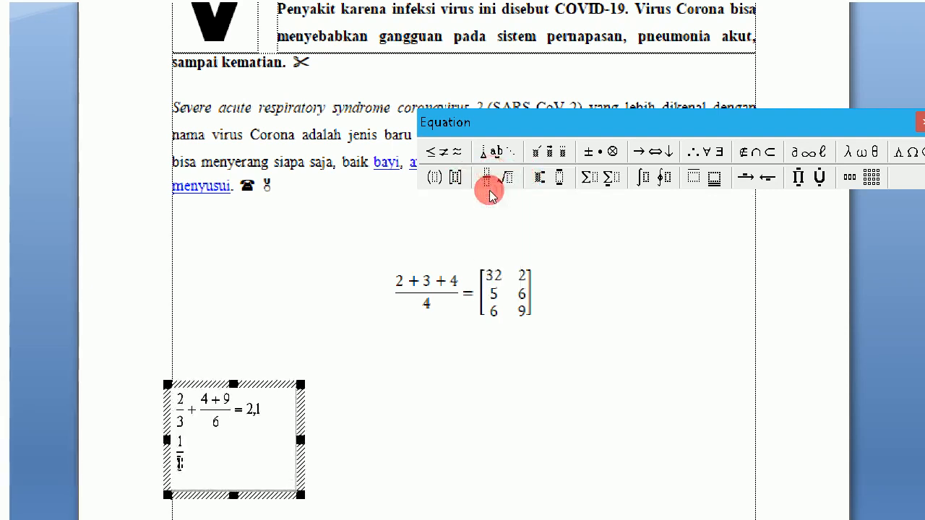
pyautogui.click(504, 177)
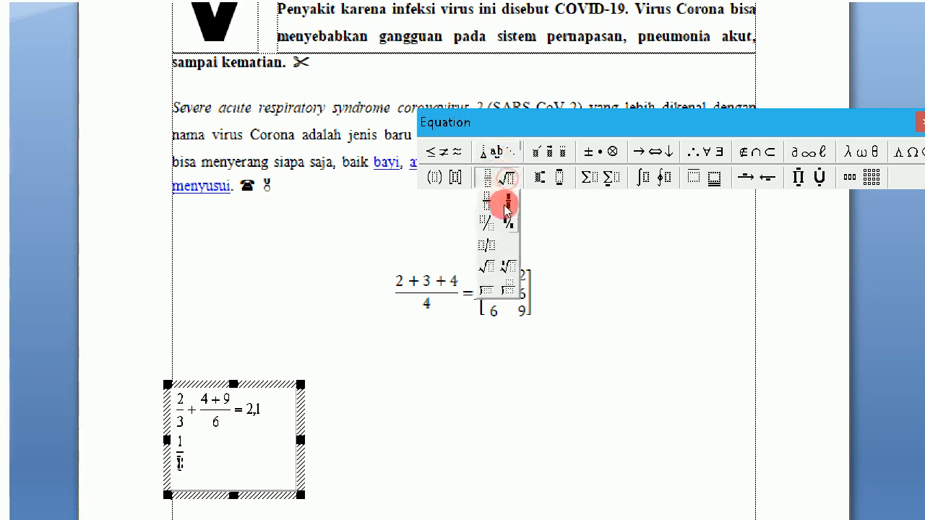
pyautogui.click(504, 232)
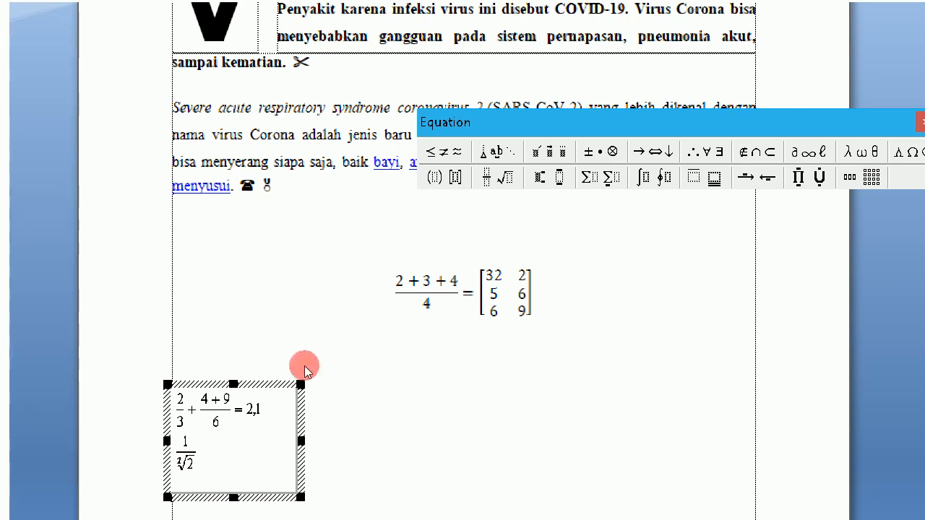
pyautogui.scroll(-1, 306, 361)
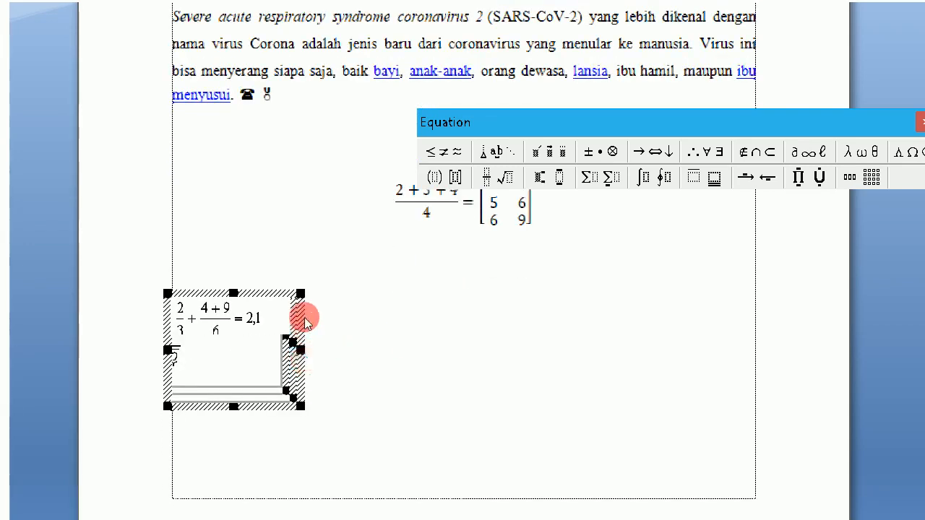
pyautogui.scroll(1, 301, 282)
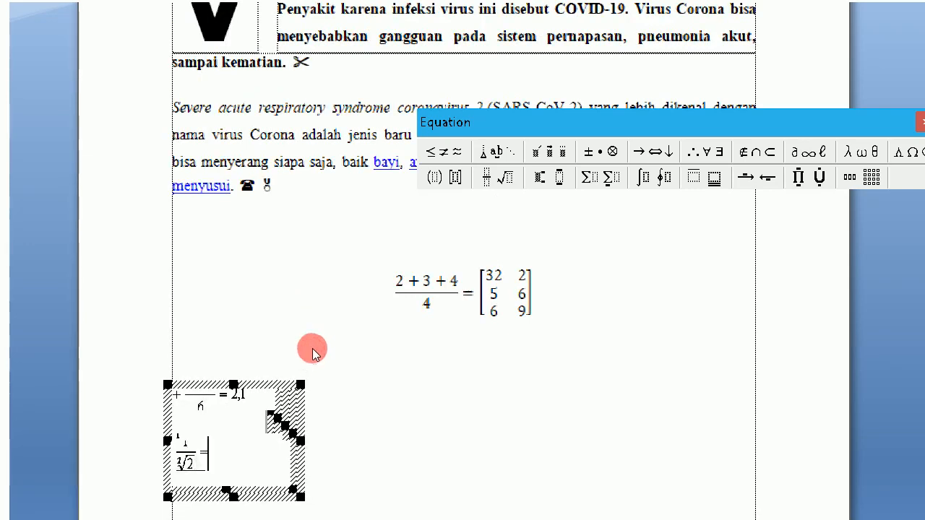
# Step: Add a summation after the equals sign on the second line, with 2 as its upper and lower limits
pyautogui.click(574, 178)
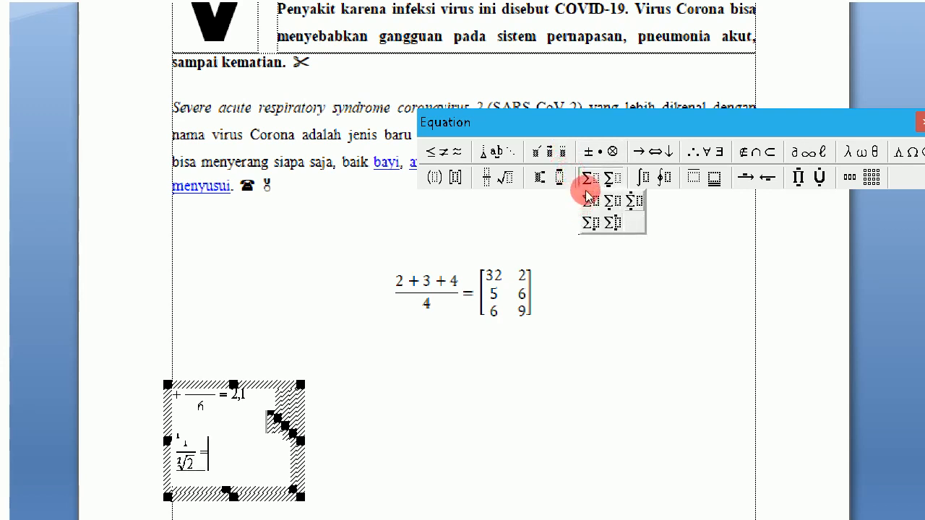
pyautogui.click(589, 199)
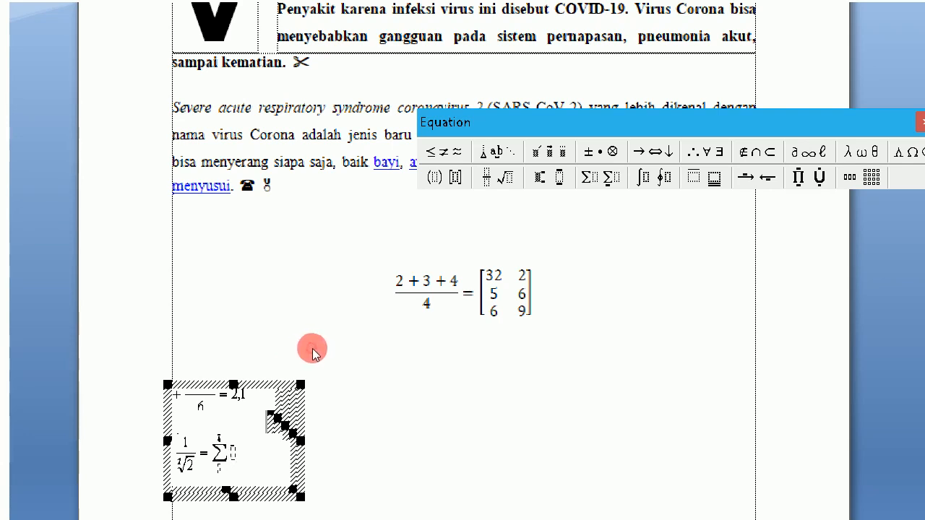
pyautogui.click(313, 350)
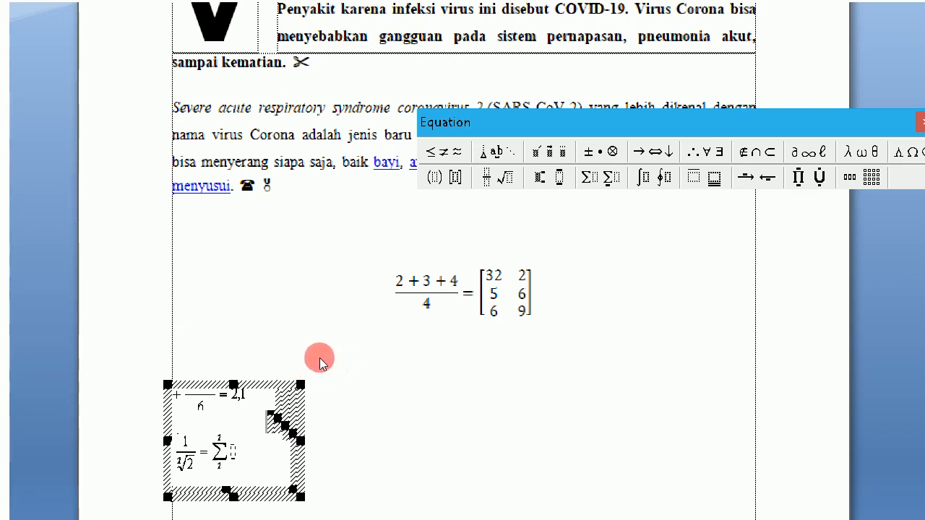
# Step: Enter 3 as the term of the second line's summation and return from the equation object to the document text
pyautogui.write('3')
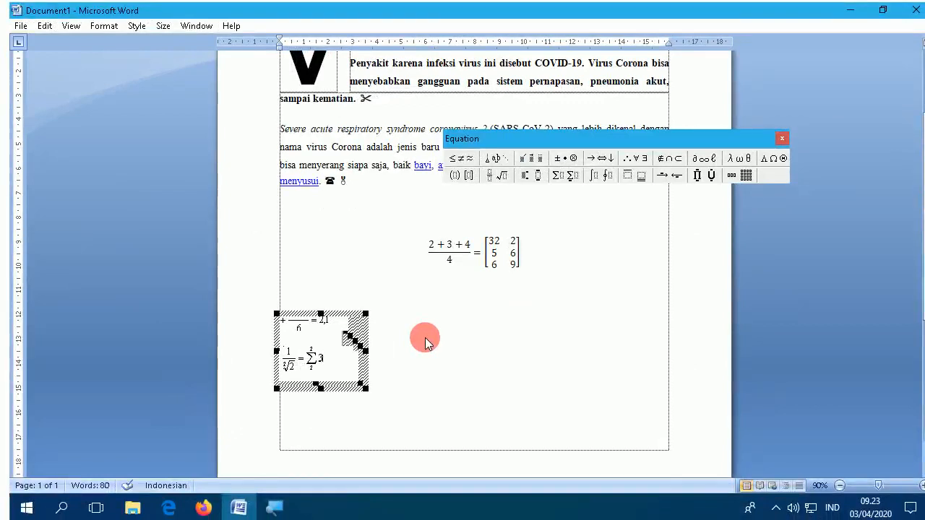
pyautogui.click(425, 342)
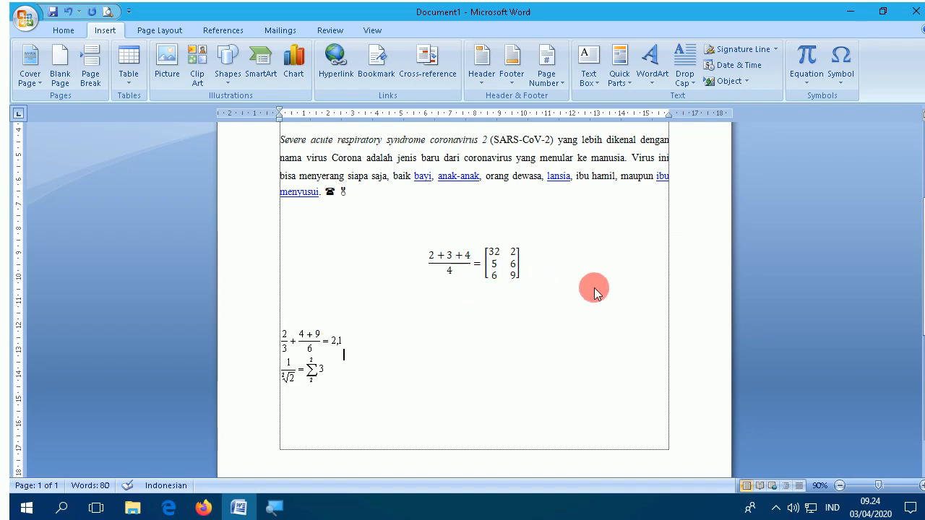
pyautogui.doubleClick(308, 337)
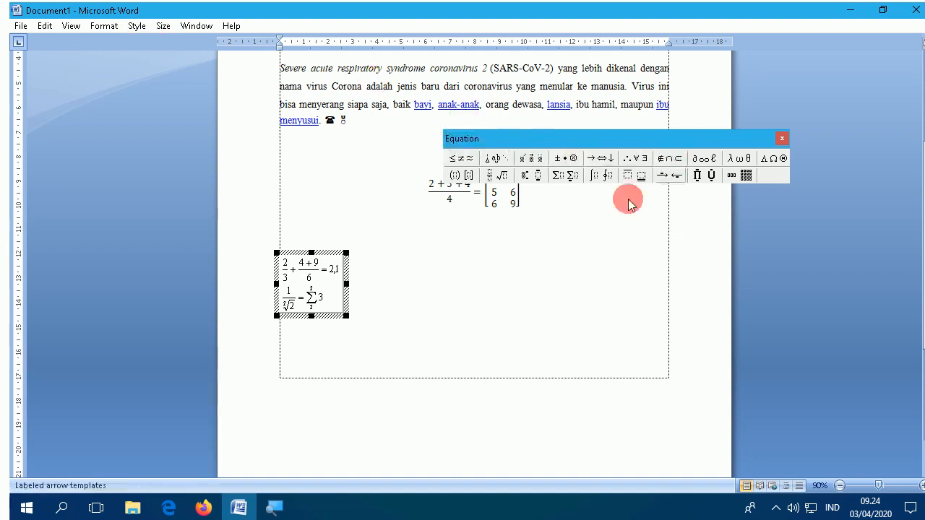
pyautogui.click(418, 271)
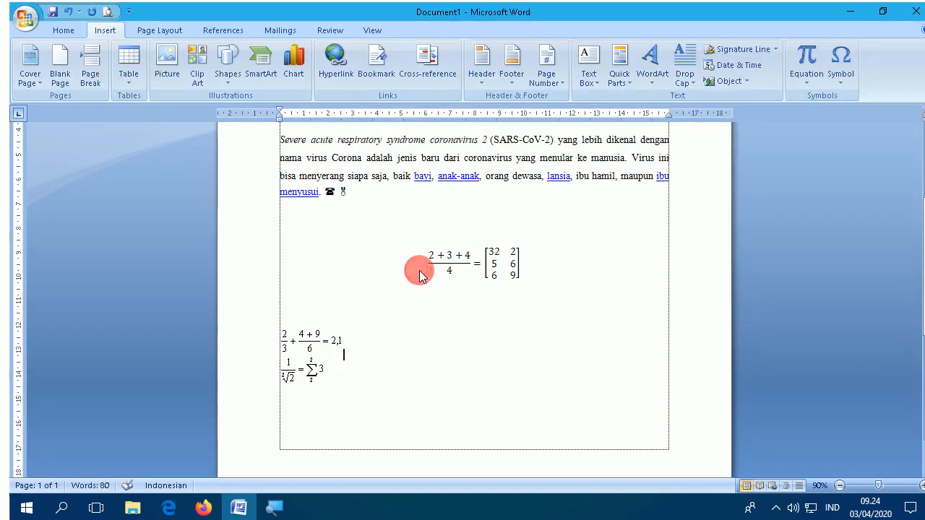
pyautogui.scroll(2, 505, 231)
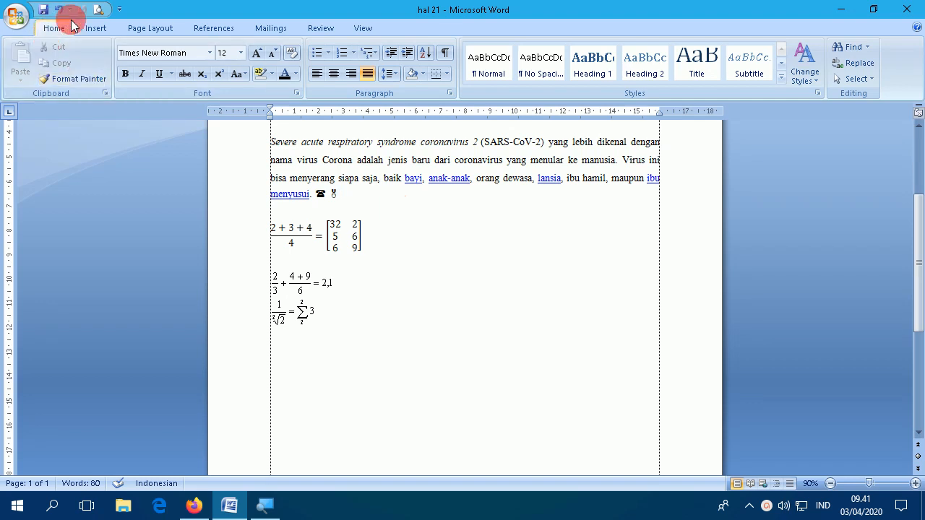
# Step: Insert a clustered column chart at the end of the paragraph about SARS-CoV-2
pyautogui.click(94, 27)
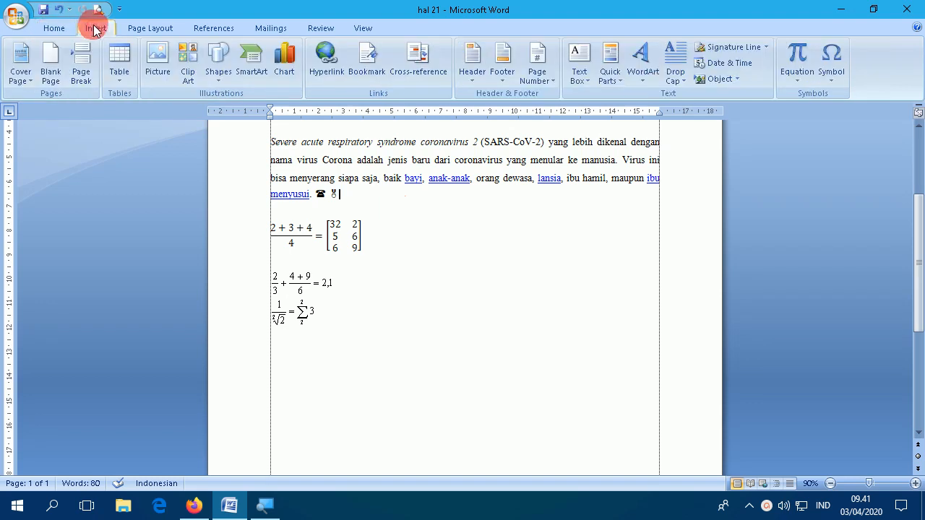
pyautogui.click(286, 72)
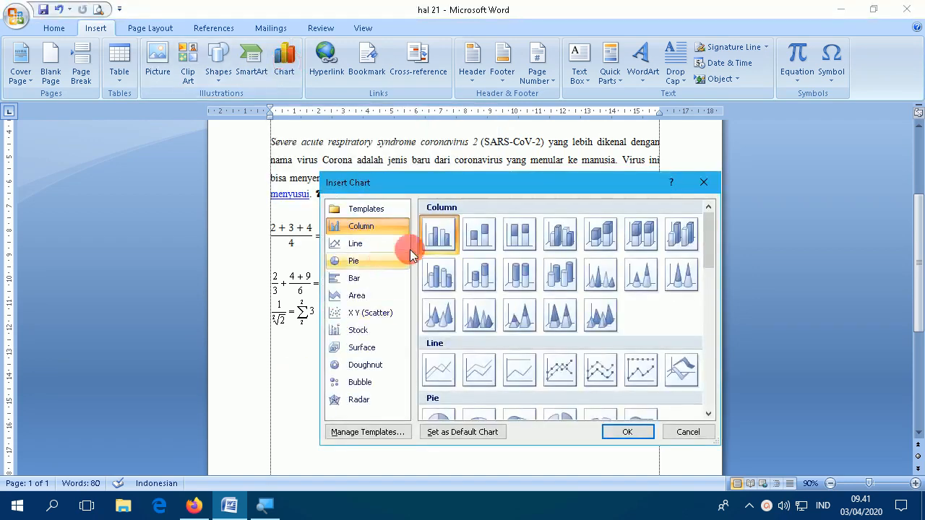
pyautogui.moveTo(474, 183); pyautogui.dragTo(530, 122)
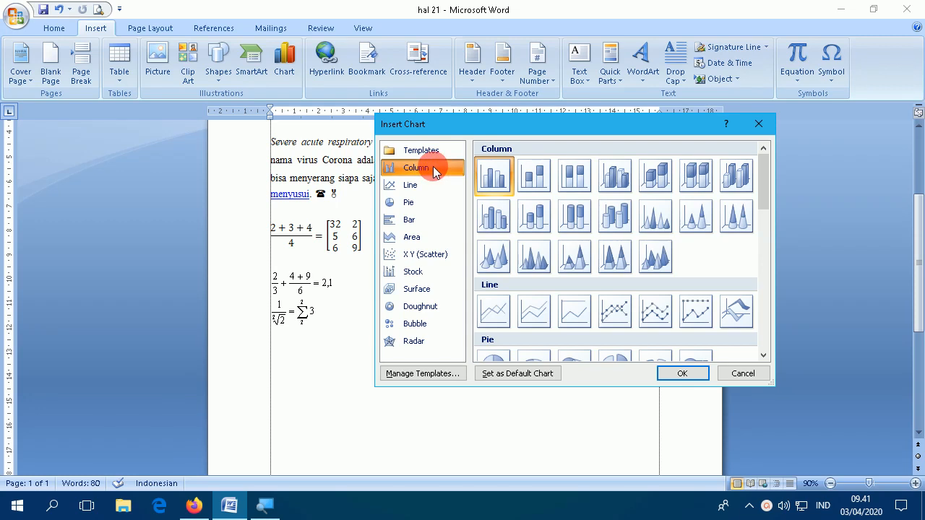
pyautogui.click(414, 186)
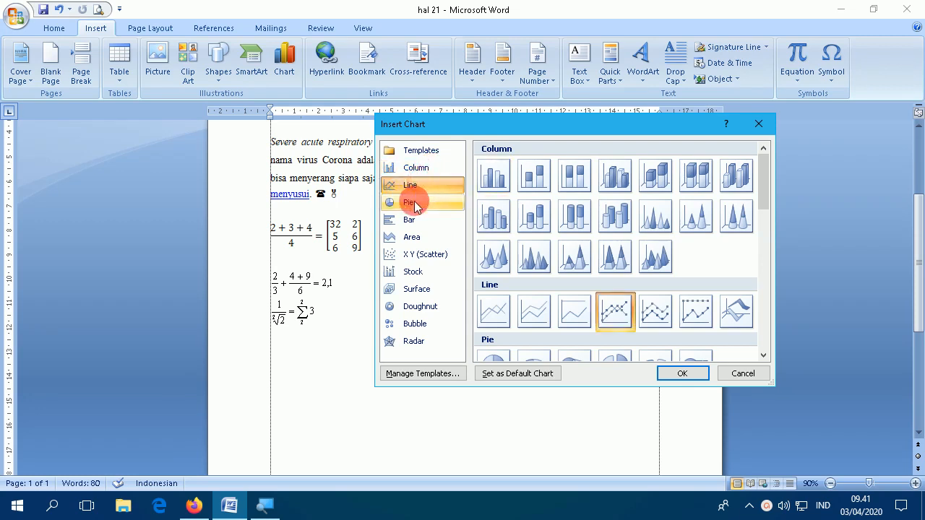
pyautogui.click(416, 205)
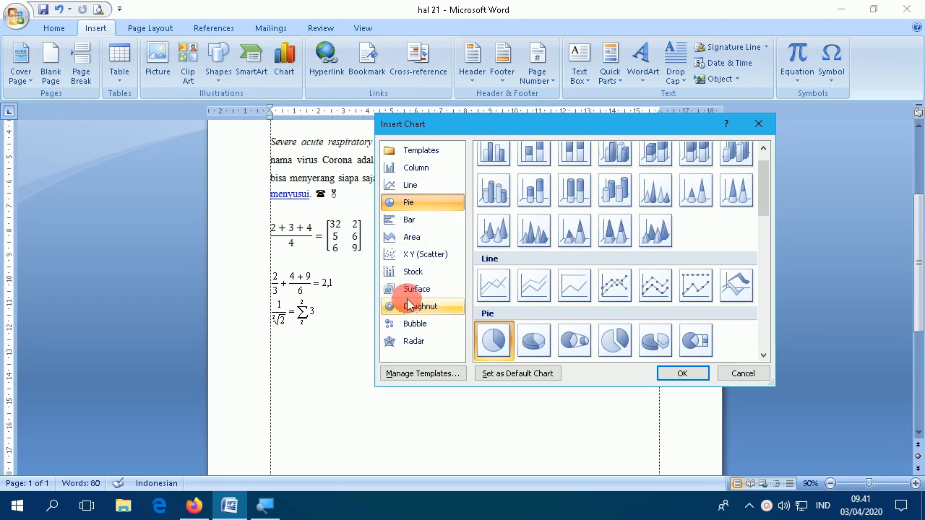
pyautogui.click(421, 169)
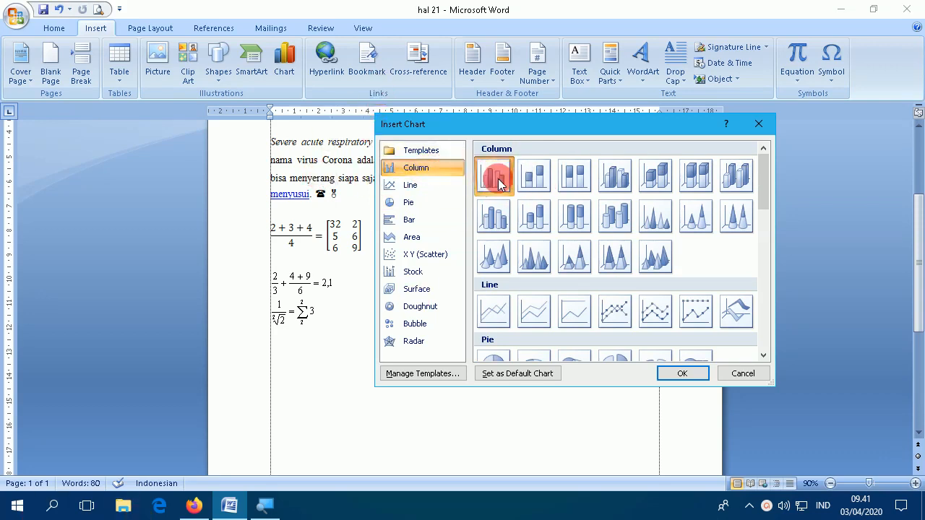
pyautogui.click(687, 373)
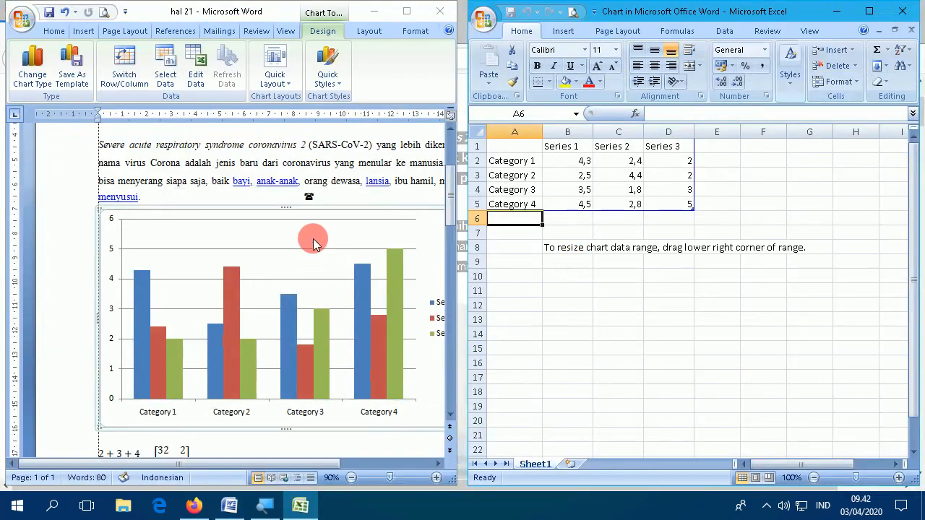
# Step: Rename the chart's first series as positif in cell B1 of the chart data sheet
pyautogui.moveTo(448, 181); pyautogui.dragTo(449, 196)
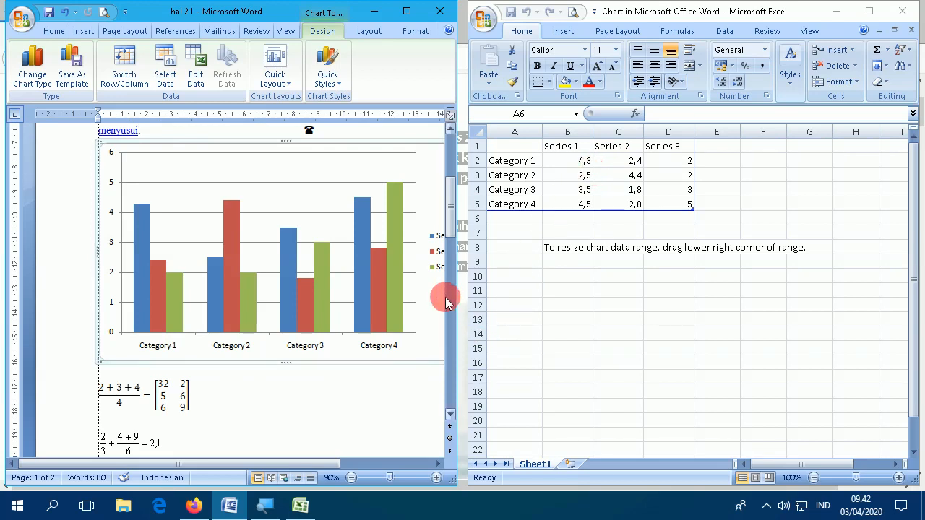
pyautogui.moveTo(453, 224); pyautogui.dragTo(454, 217)
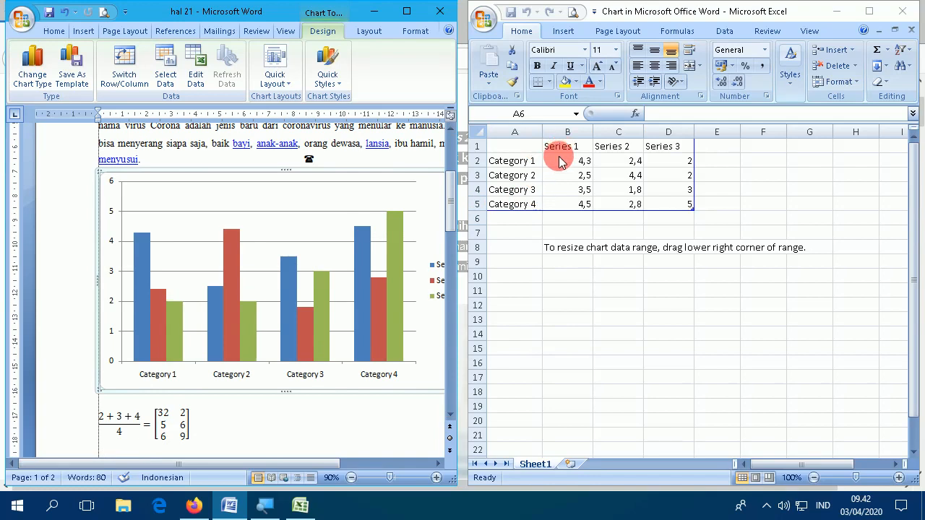
pyautogui.hscroll(3, 329, 465)
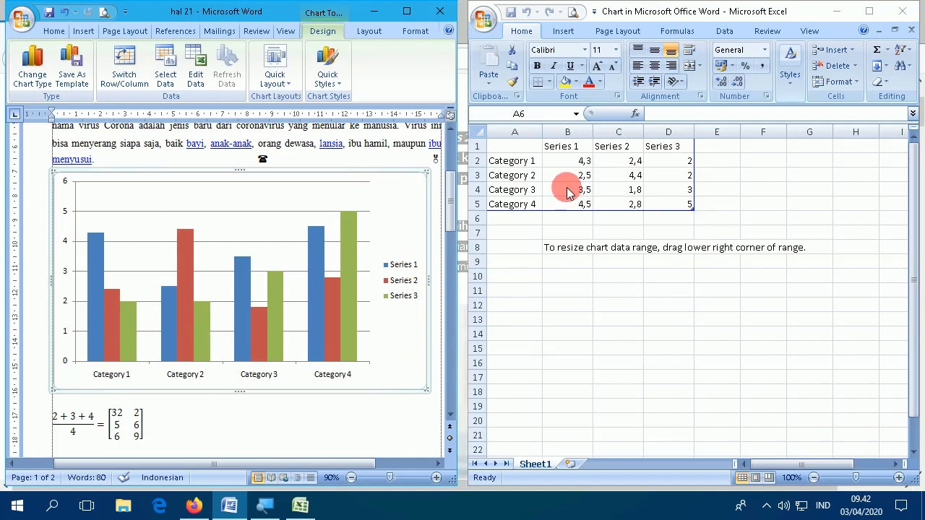
pyautogui.click(553, 151)
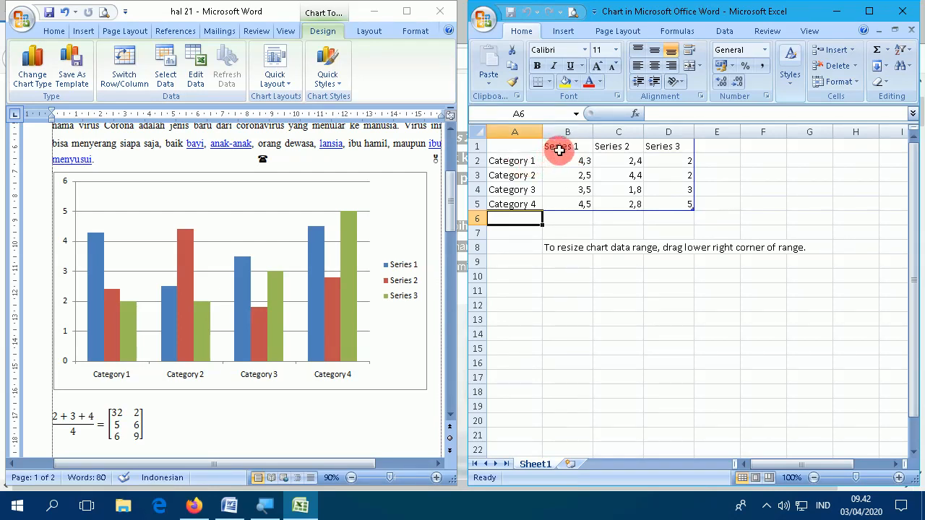
pyautogui.click(559, 149)
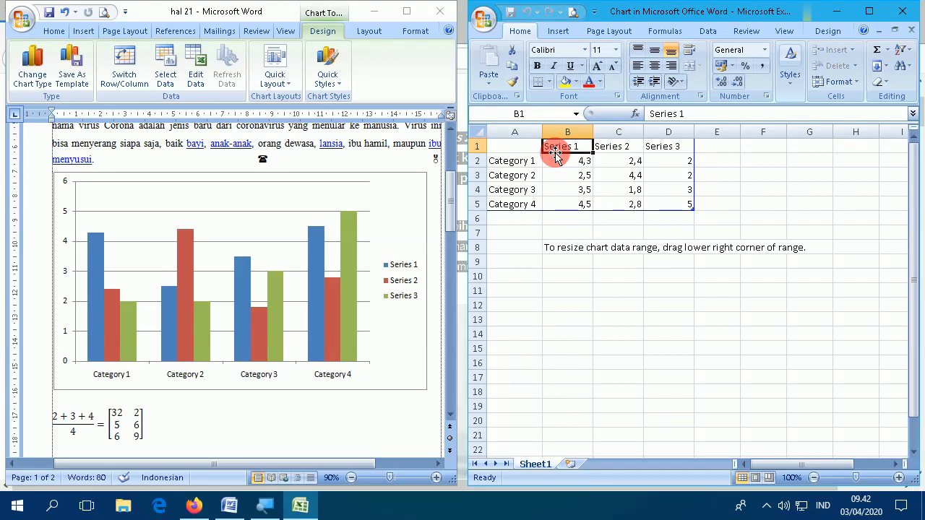
pyautogui.write('positif')
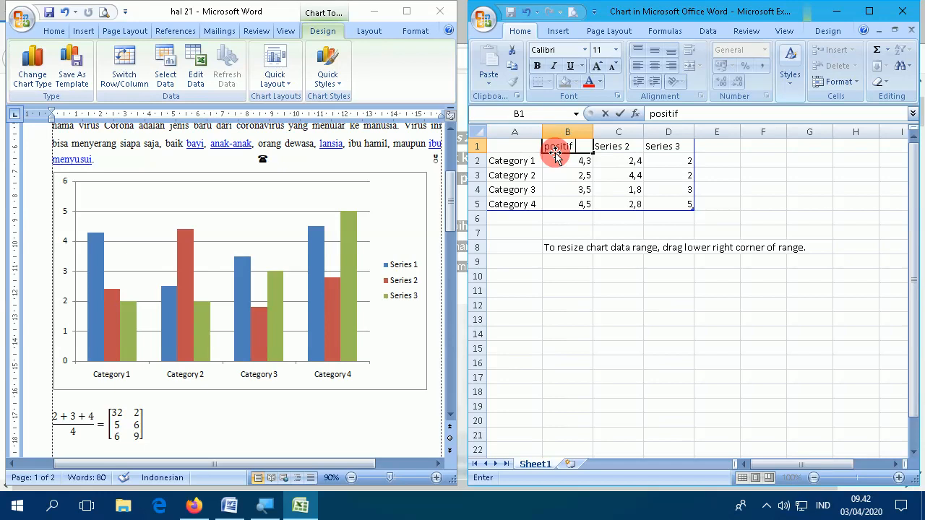
# Step: Rename the second series as negatif in cell C1 of the chart data
pyautogui.click(609, 144)
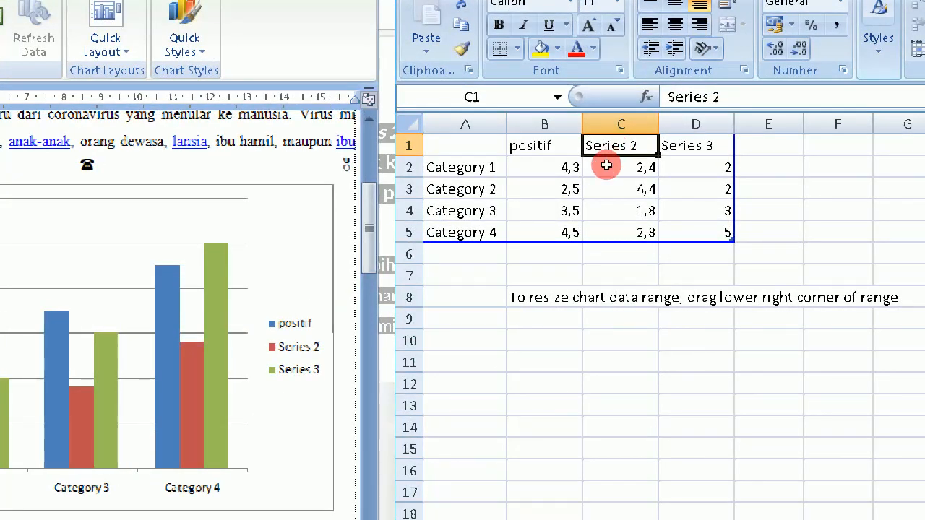
pyautogui.hotkey('alt', 'n')
pyautogui.press('e')
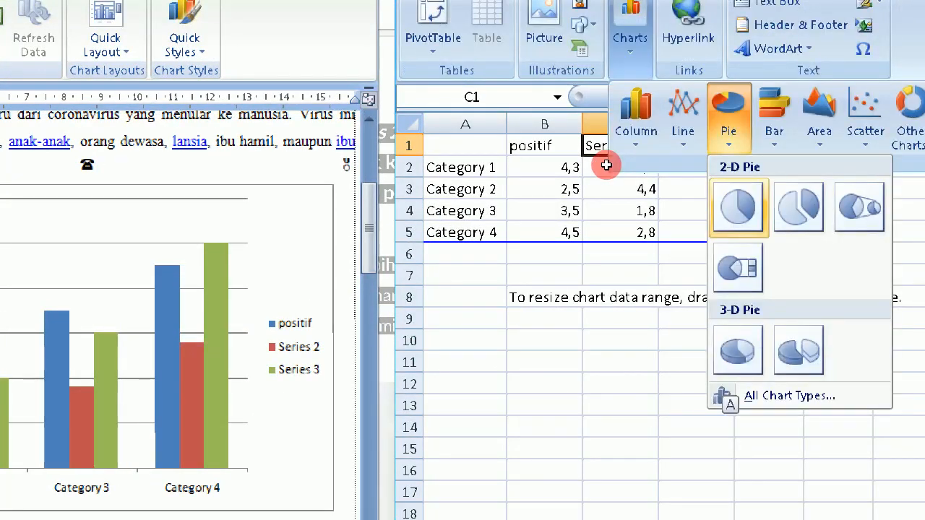
pyautogui.press('Escape')
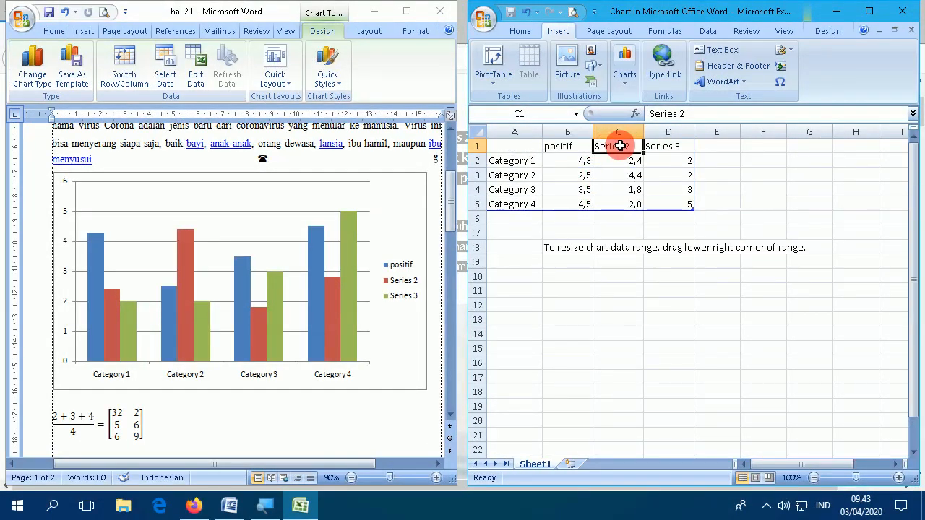
pyautogui.write('ne')
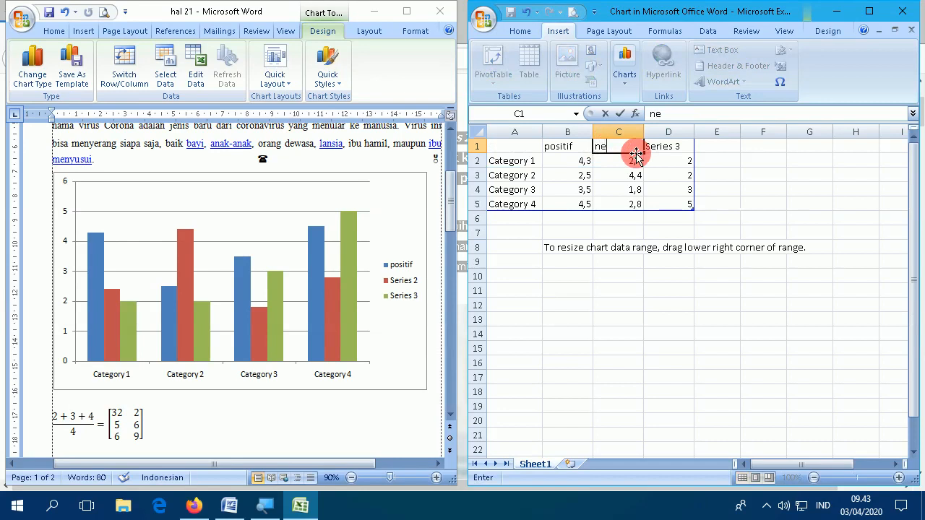
pyautogui.write('gatif')
pyautogui.press('Return')
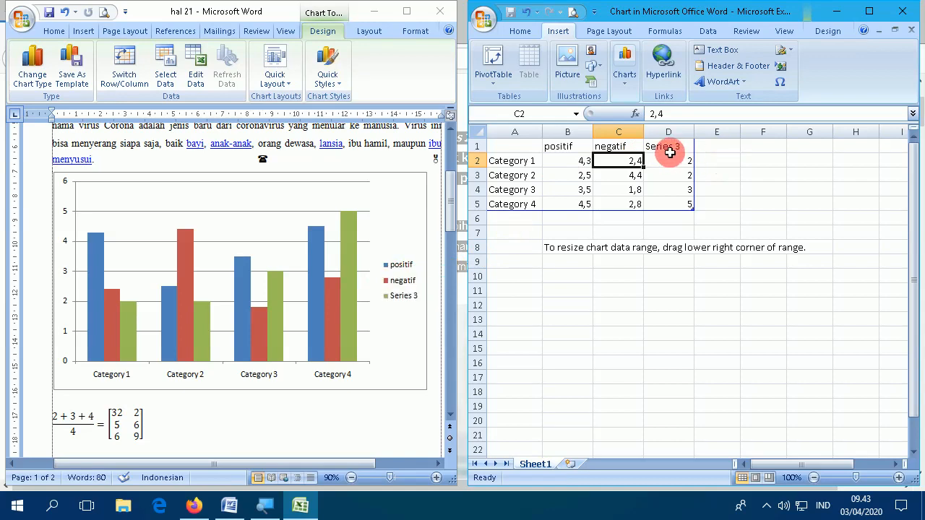
# Step: Rename the third series as meninggal in cell D1 of the chart data
pyautogui.click(671, 148)
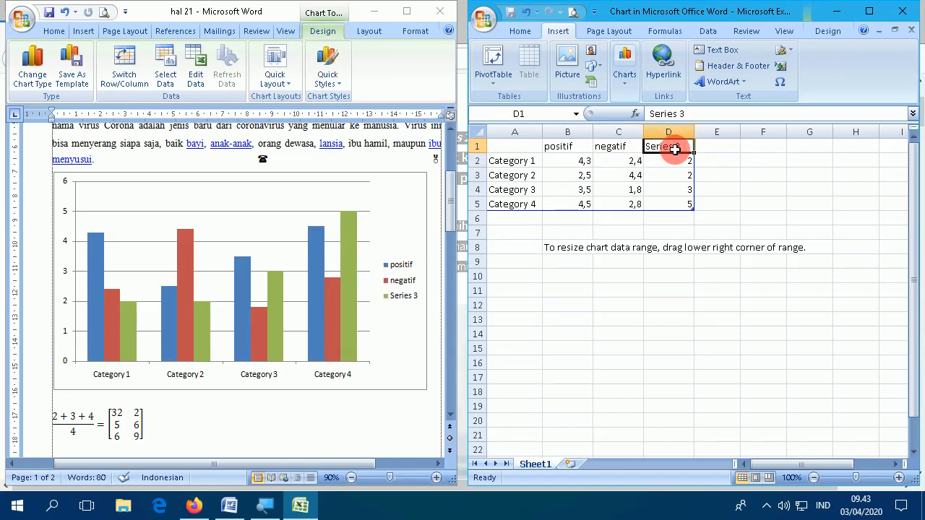
pyautogui.write('meninggal')
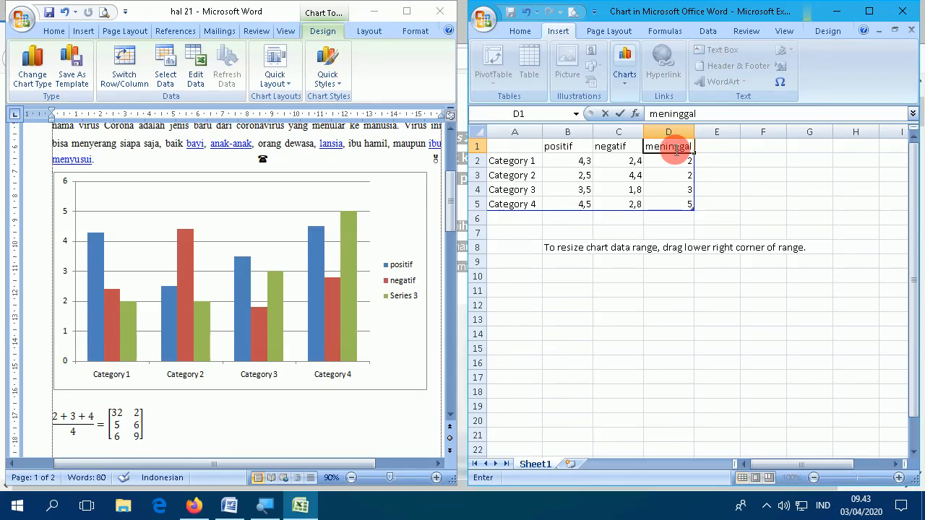
pyautogui.press('Return')
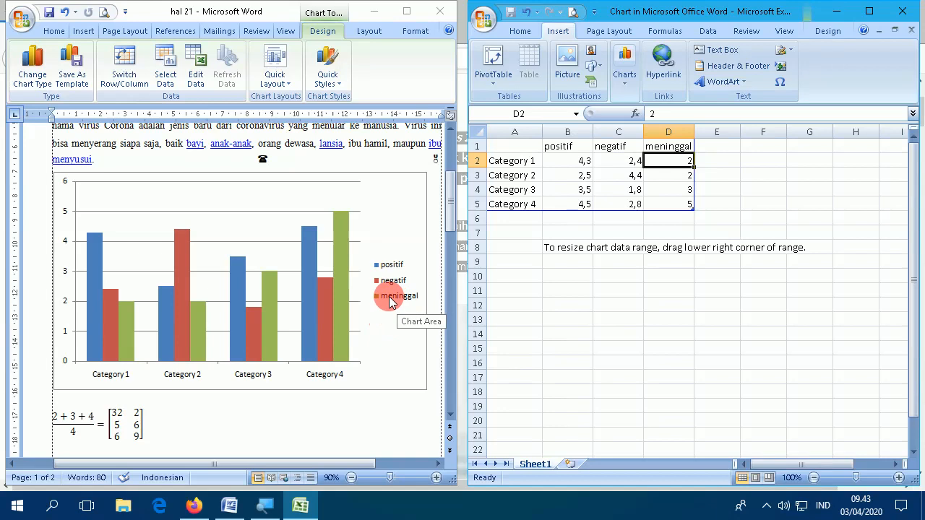
# Step: Replace the four category names in A2 to A5 with FEBRUARI, MARET, APRIL and MEI
pyautogui.click(510, 161)
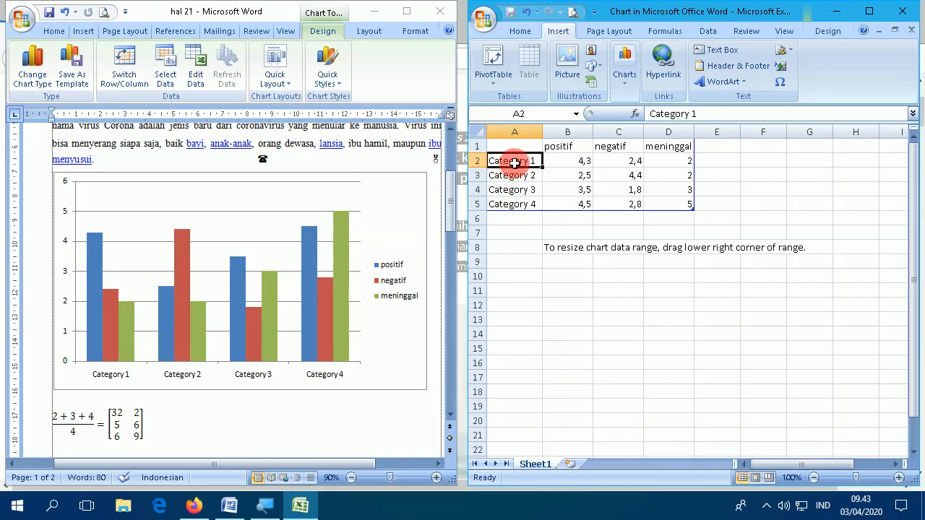
pyautogui.write('F')
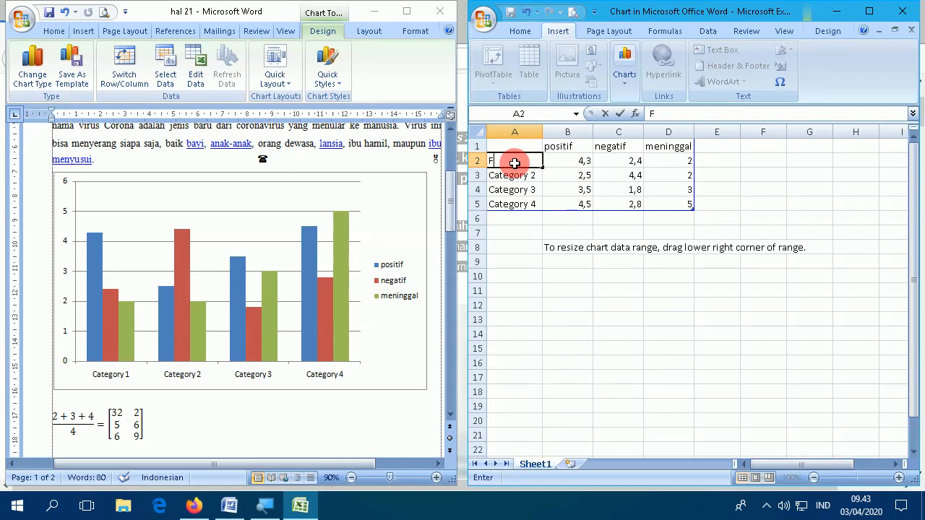
pyautogui.write('EBRUARI')
pyautogui.press('Return')
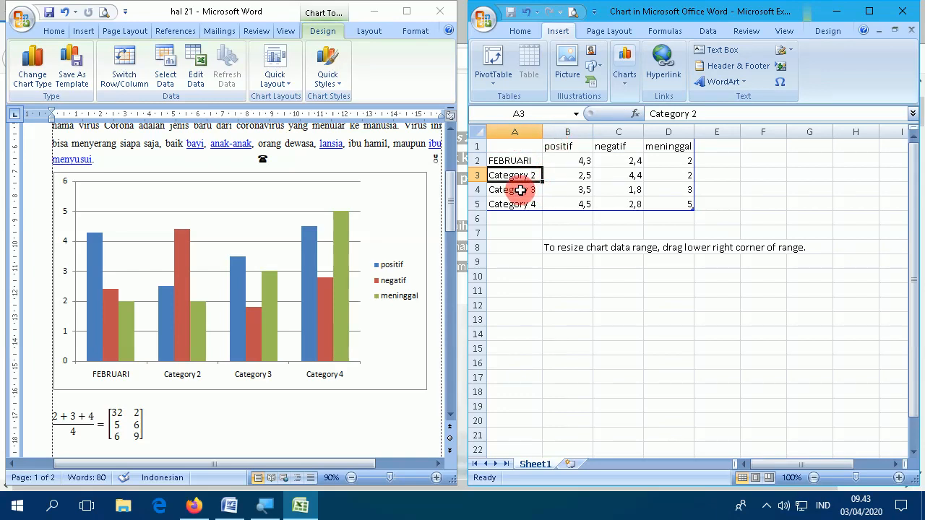
pyautogui.write('MARET')
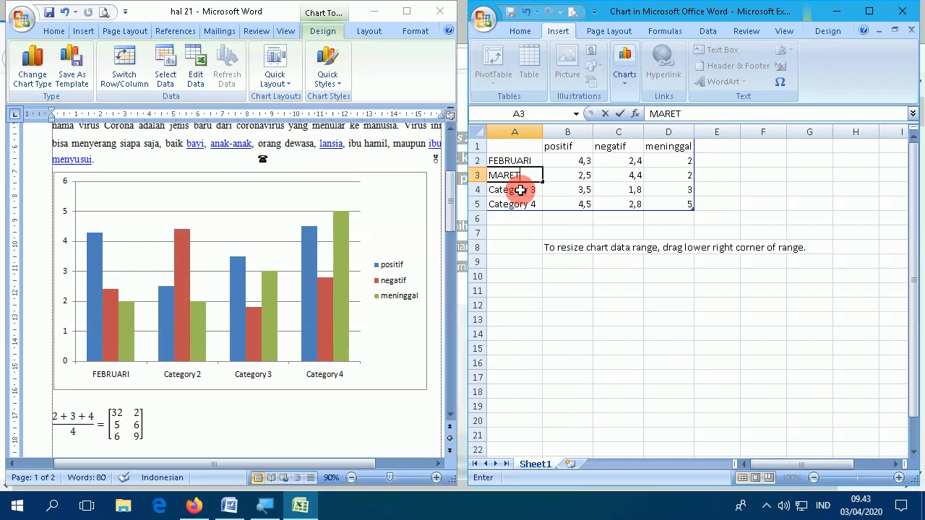
pyautogui.press('Return')
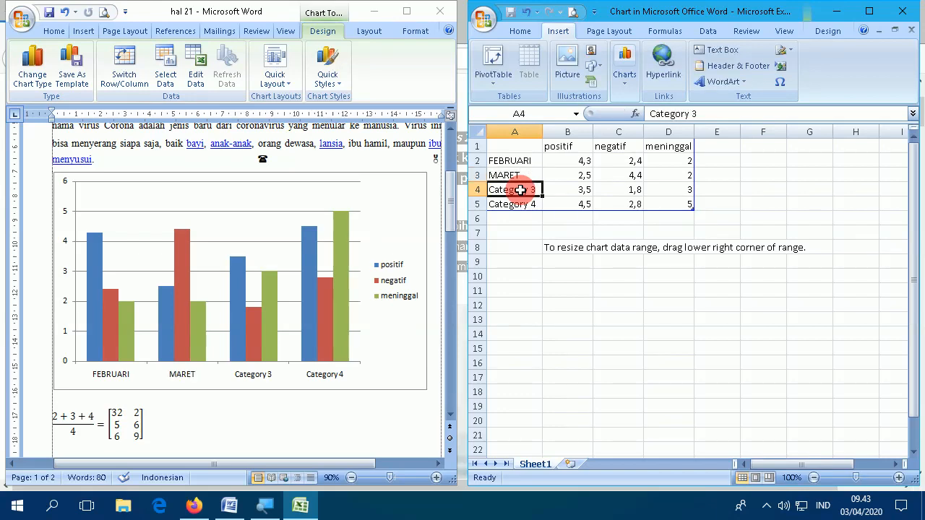
pyautogui.write('APRIL')
pyautogui.press('Return')
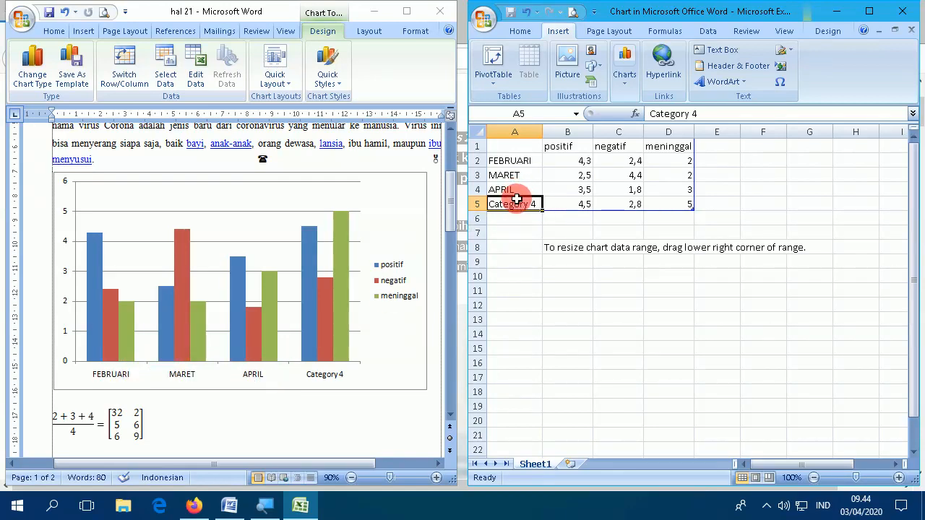
pyautogui.write('MEI')
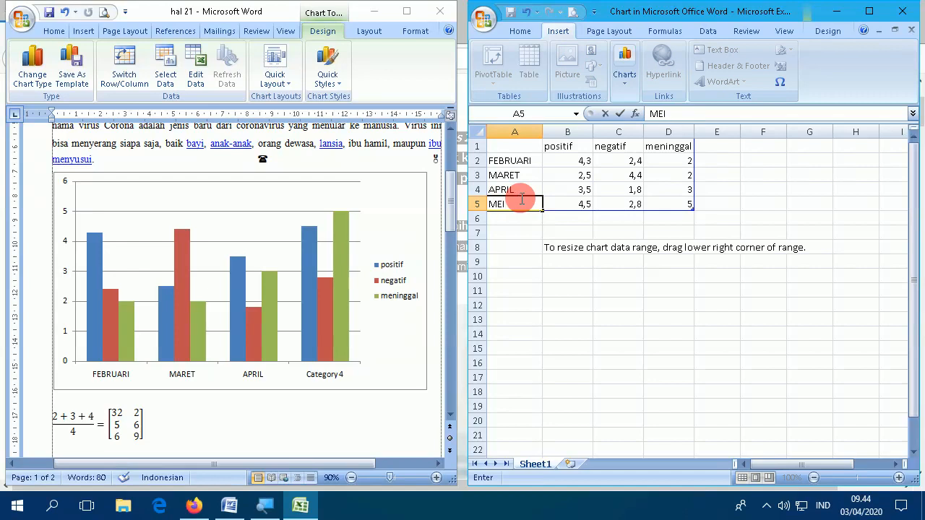
pyautogui.press('Return')
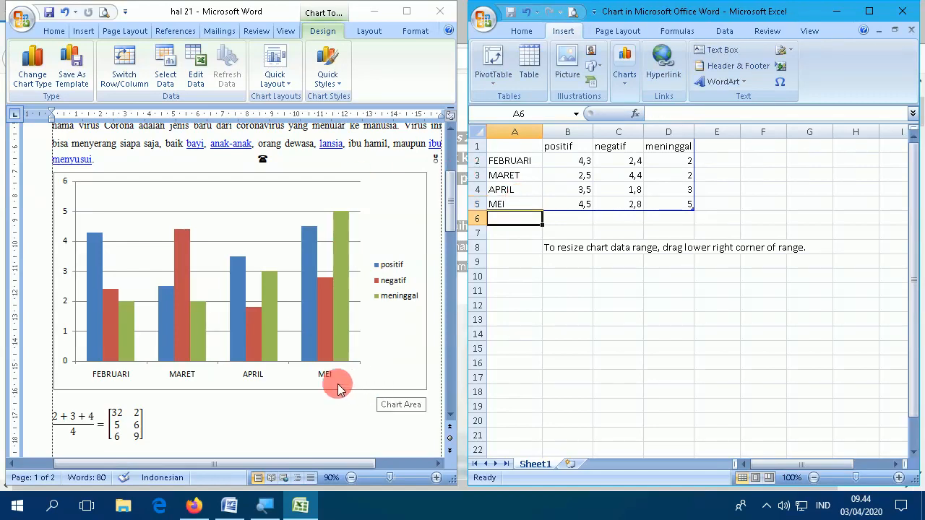
# Step: Set the positif values in B2 to B5 of the chart data to 30, 25, 20 and 15
pyautogui.click(568, 162)
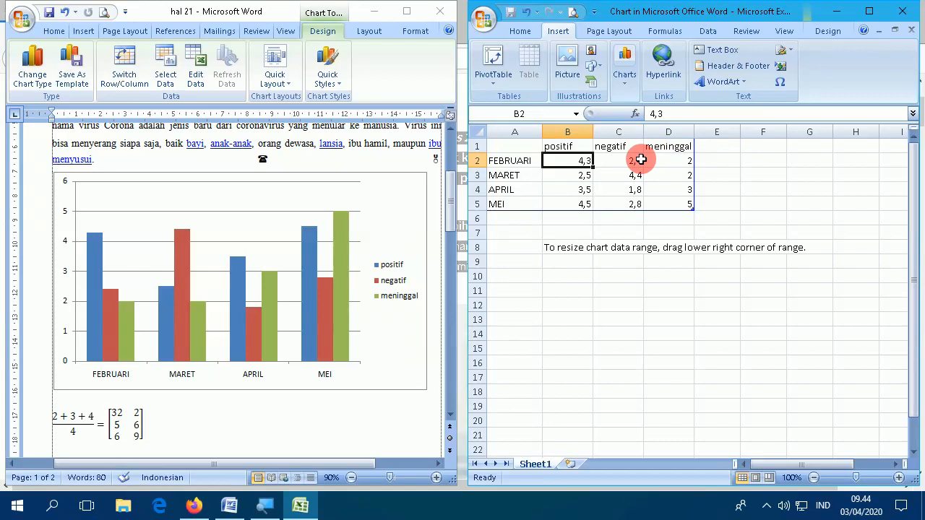
pyautogui.write('3')
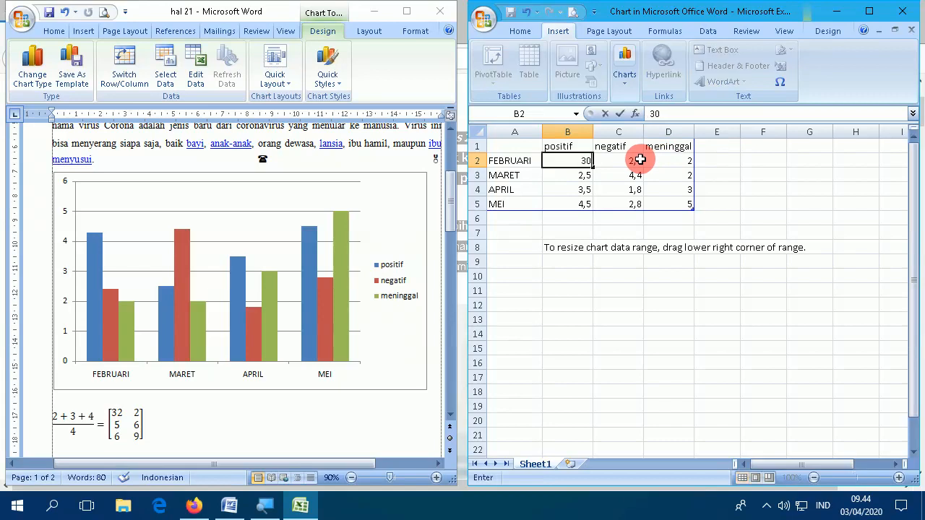
pyautogui.write('0')
pyautogui.press('Return')
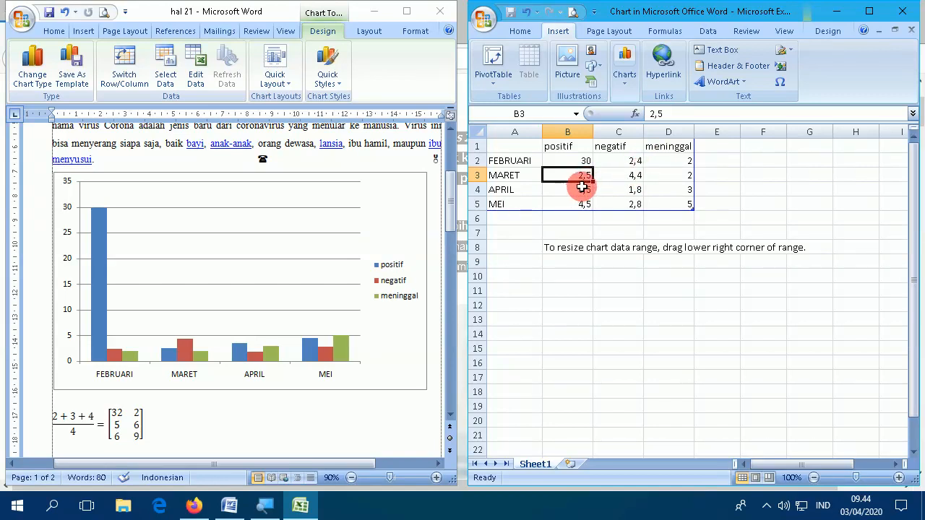
pyautogui.write('2')
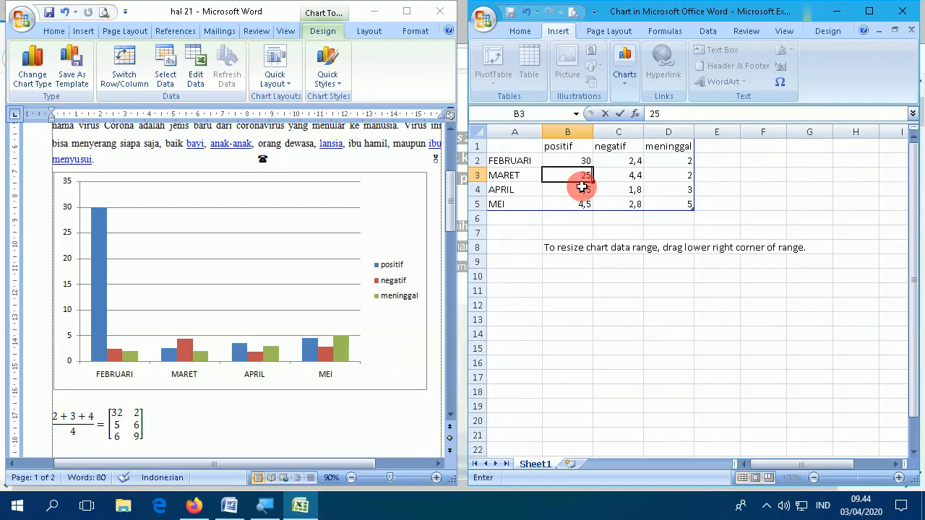
pyautogui.press('Return')
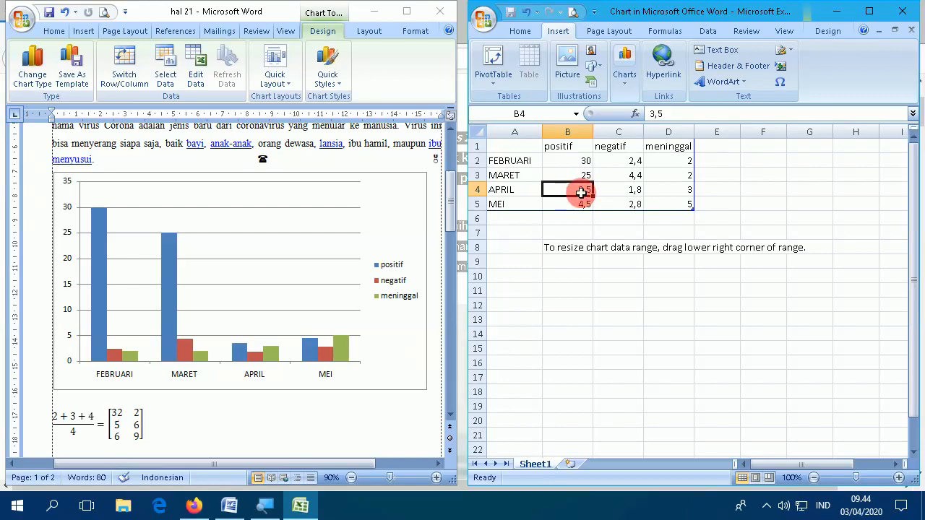
pyautogui.write('20')
pyautogui.press('Return')
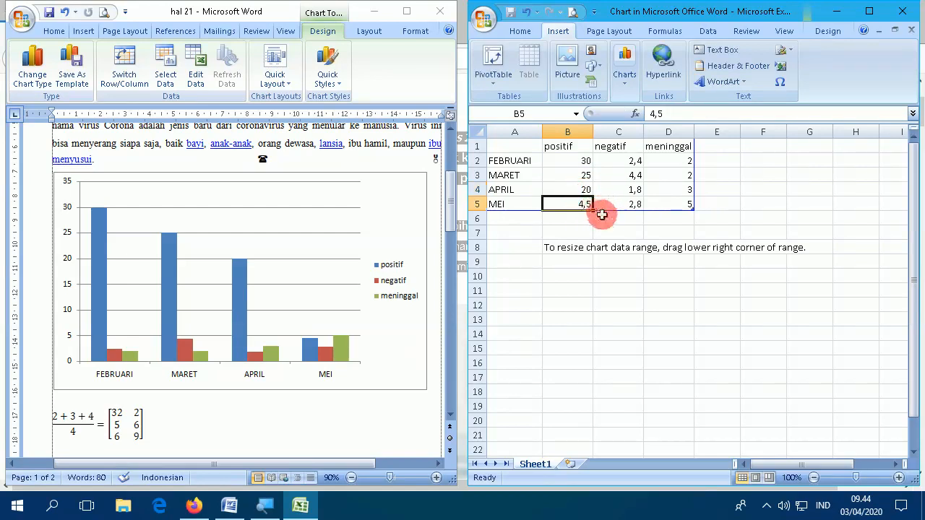
pyautogui.write('15')
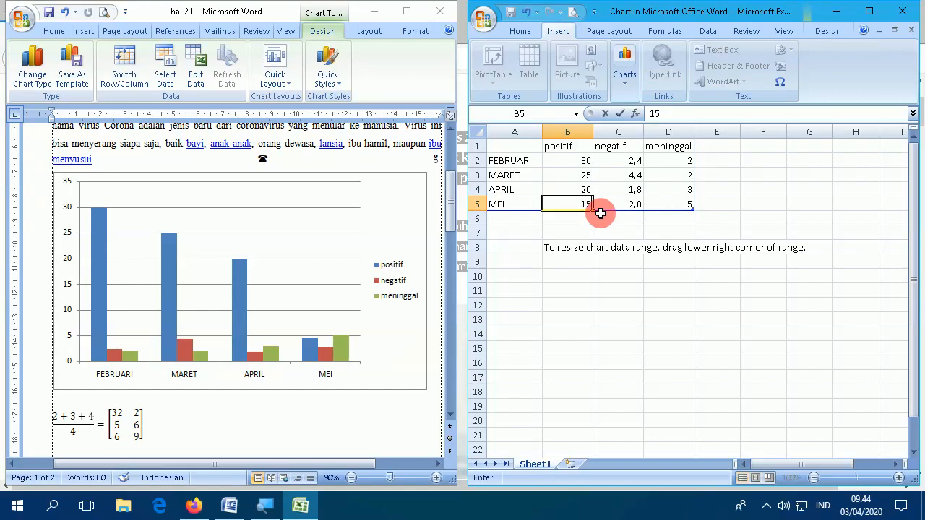
pyautogui.press('Return')
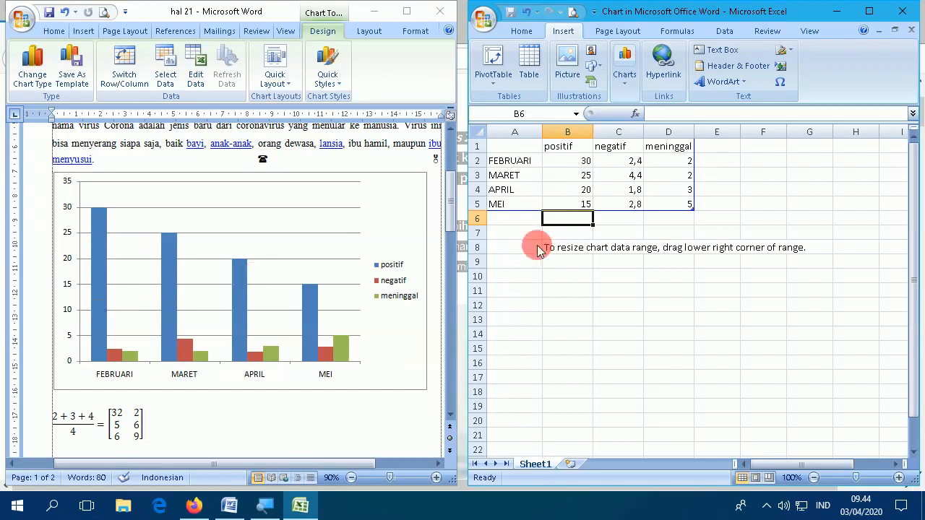
# Step: Set the negatif values in C2 to C5 of the chart data to 22, 20, 30 and 13
pyautogui.click(635, 162)
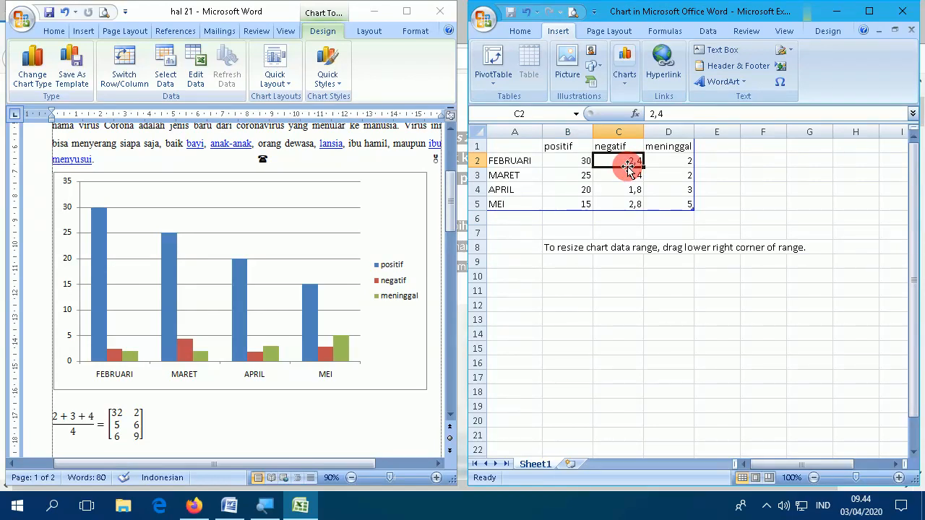
pyautogui.write('22')
pyautogui.press('Return')
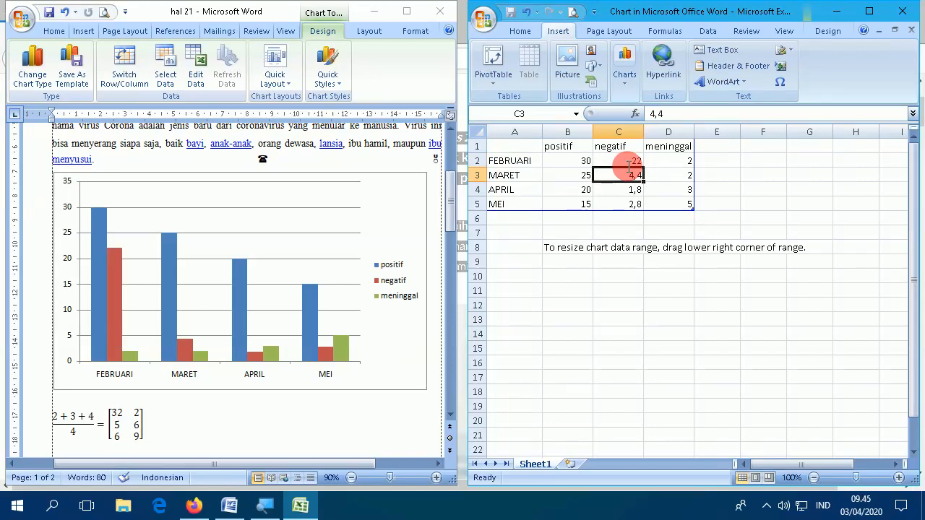
pyautogui.write('20')
pyautogui.press('Return')
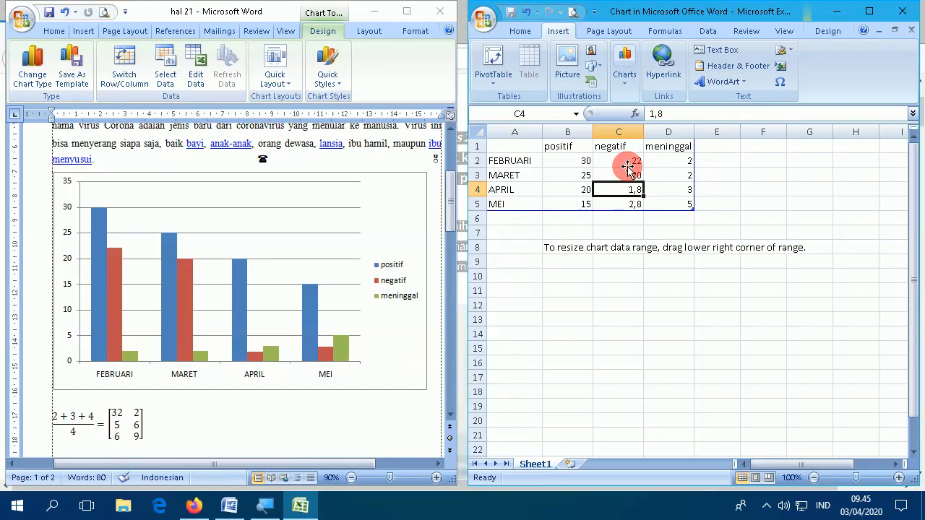
pyautogui.write('30')
pyautogui.press('Return')
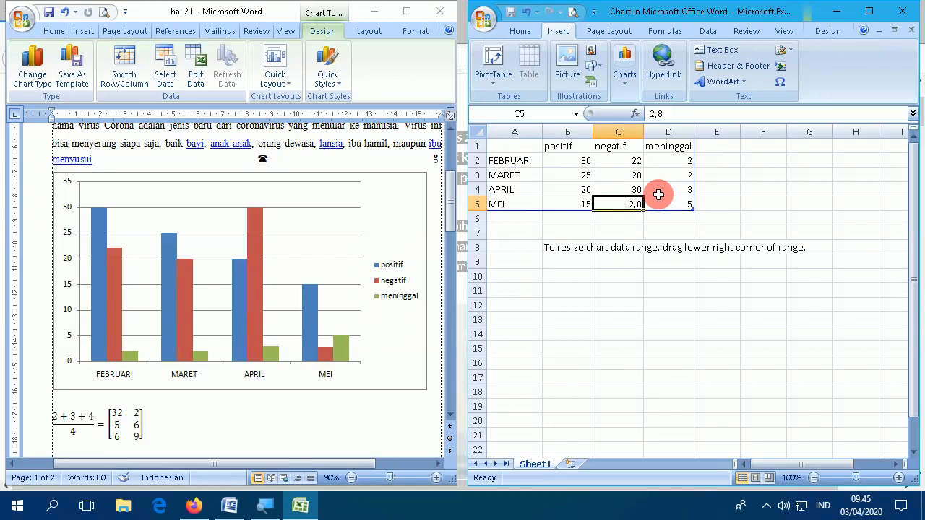
pyautogui.write('13')
pyautogui.press('Return')
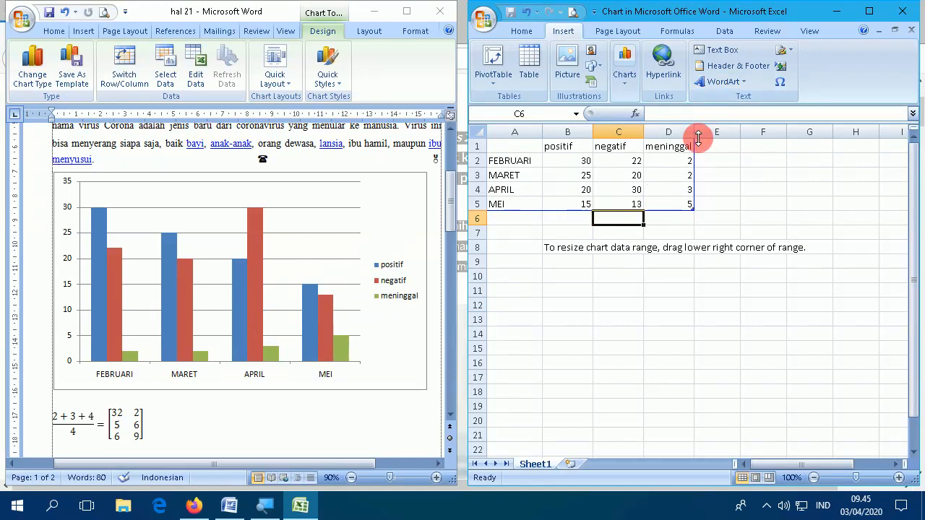
# Step: Set the meninggal values in D2 to D5 to 7, 5, 8 and 10 and close the chart data sheet
pyautogui.click(681, 163)
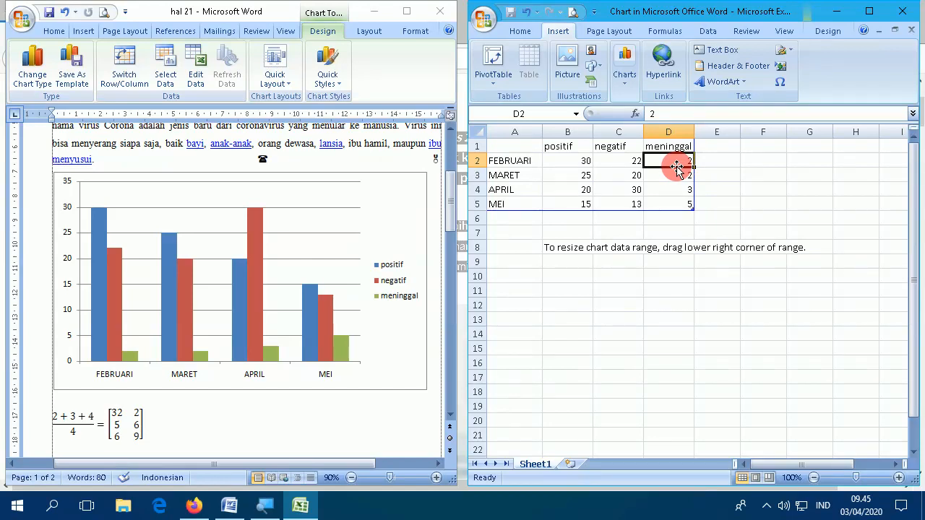
pyautogui.write('7')
pyautogui.press('Return')
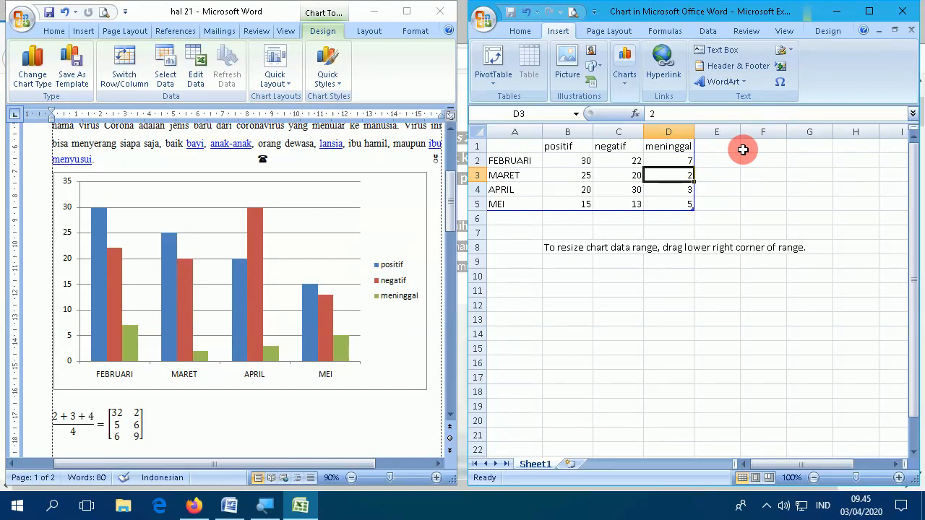
pyautogui.write('5')
pyautogui.press('Return')
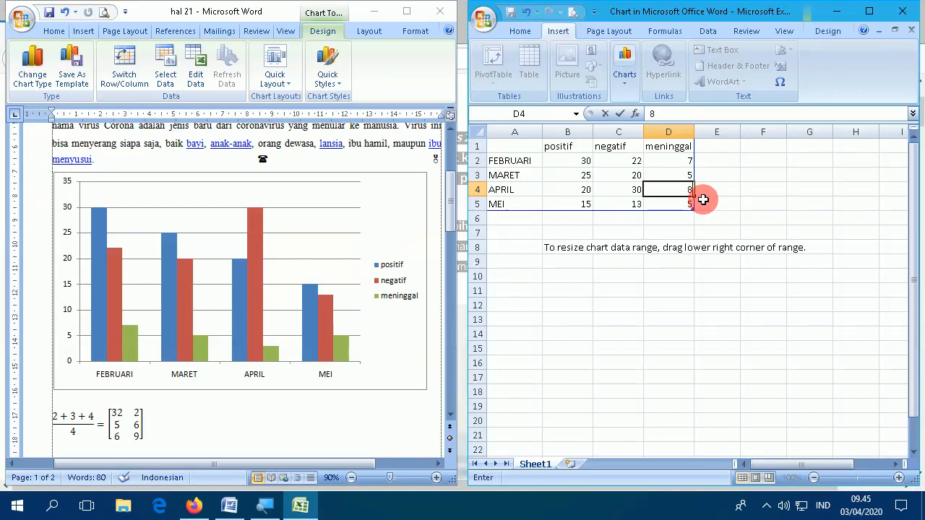
pyautogui.write('8')
pyautogui.press('Return')
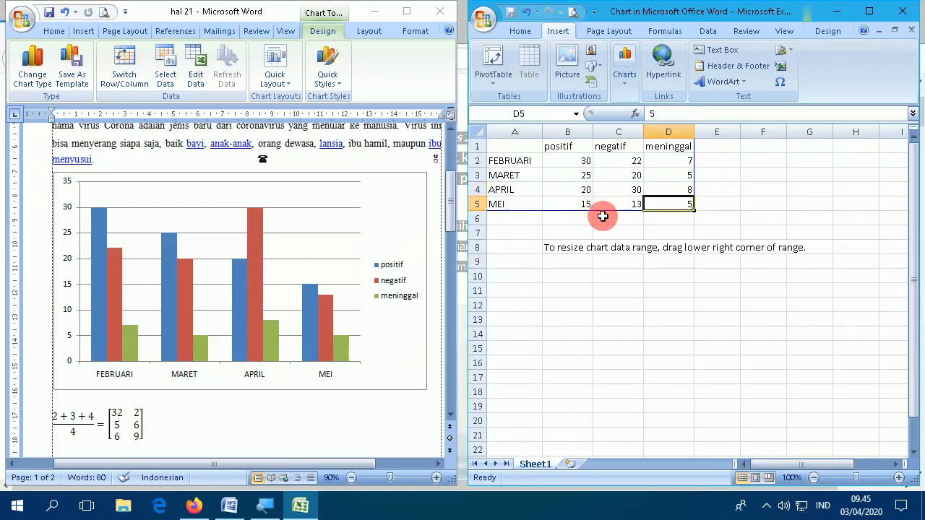
pyautogui.write('1')
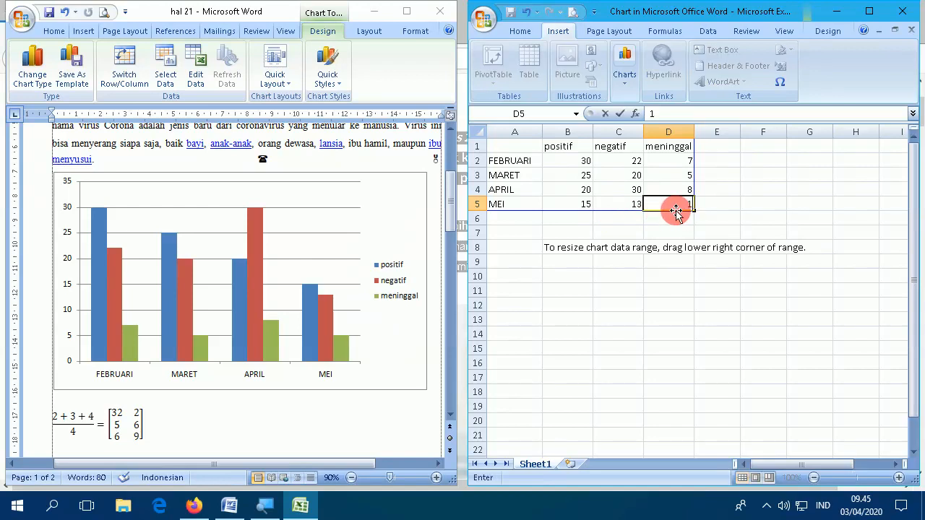
pyautogui.write('0')
pyautogui.press('Return')
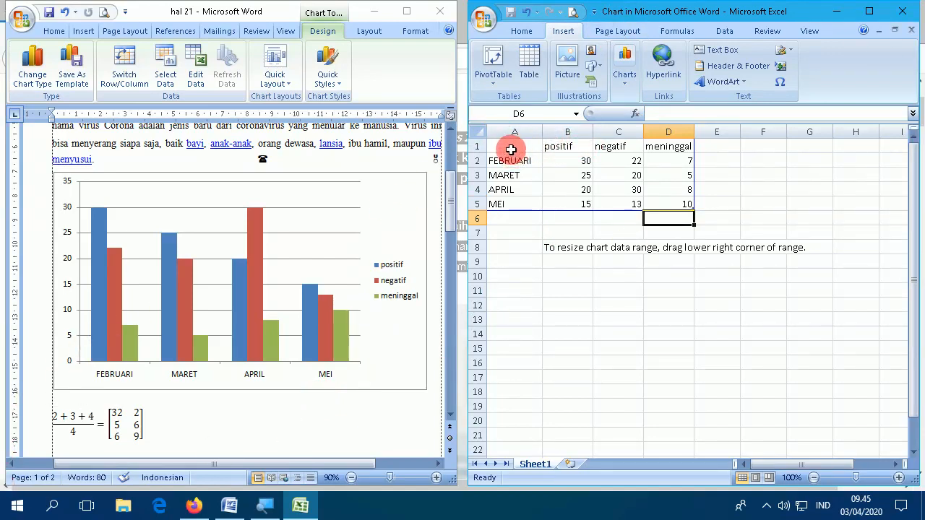
pyautogui.click(587, 156)
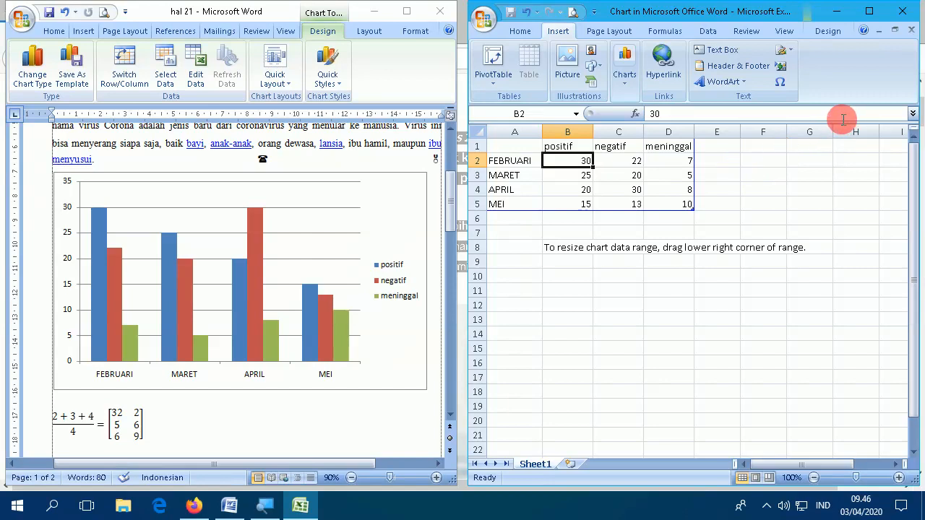
pyautogui.click(909, 20)
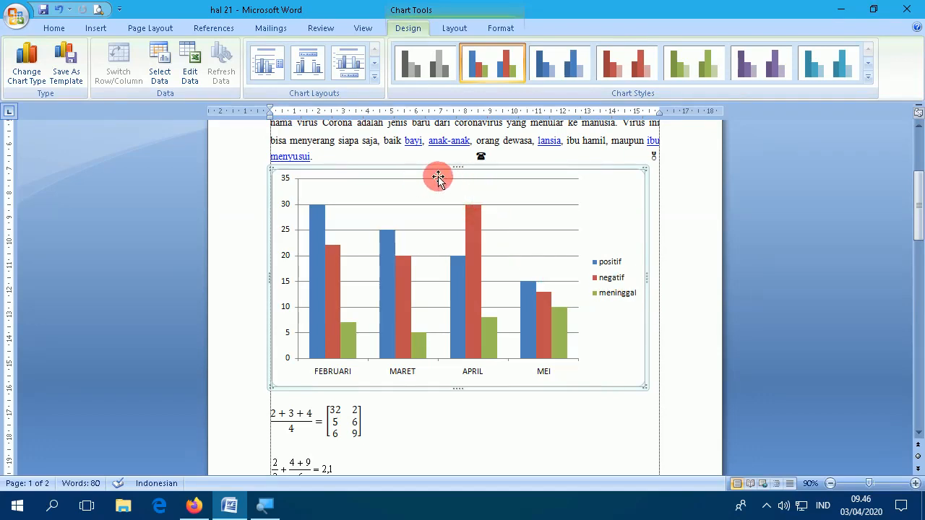
# Step: Try the chart layout with axis title and data labels, and apply the layout with a chart title and side legend instead
pyautogui.click(373, 80)
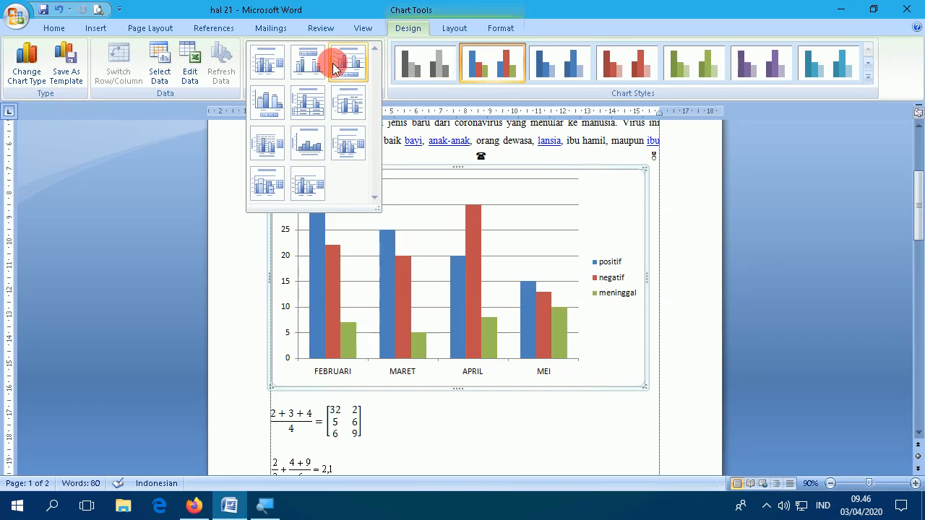
pyautogui.click(349, 102)
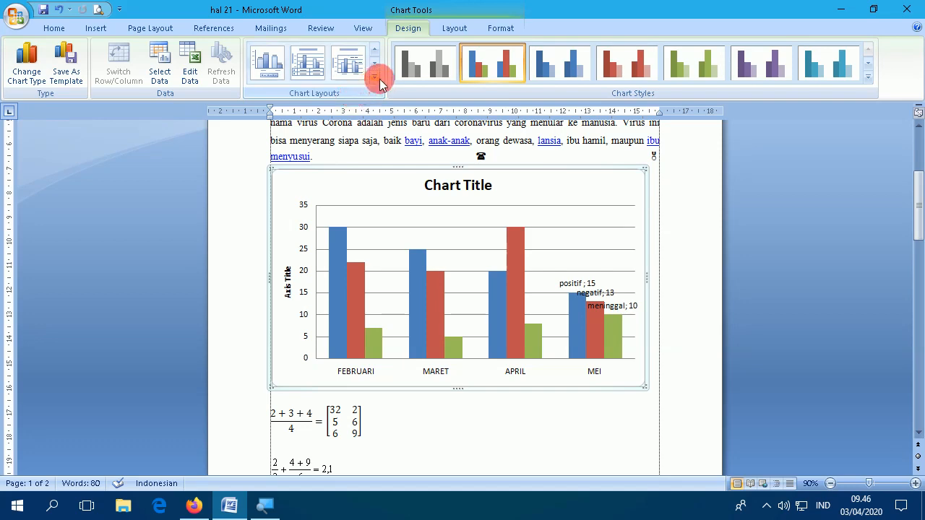
pyautogui.click(375, 78)
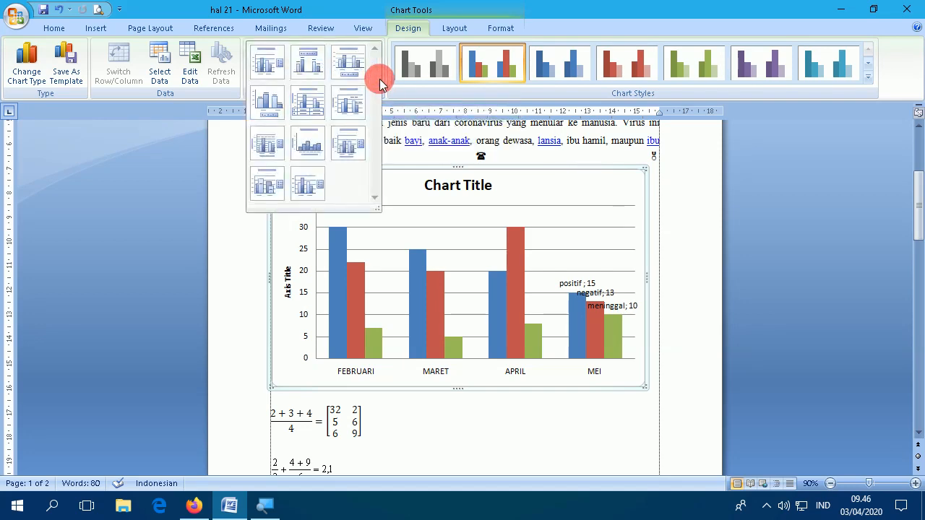
pyautogui.click(277, 66)
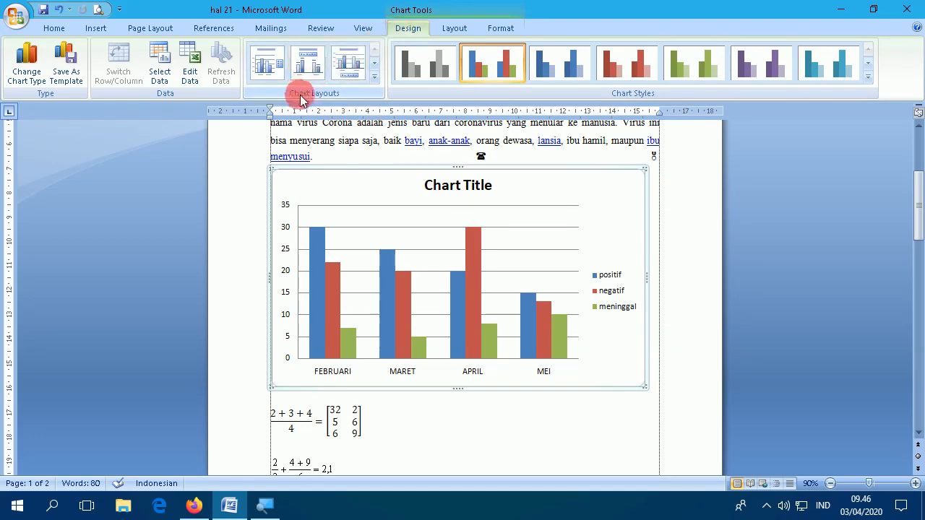
# Step: Replace the chart's placeholder title with GRAFIK AKIBAT CORONA DAERAH A and leave the chart
pyautogui.click(428, 187)
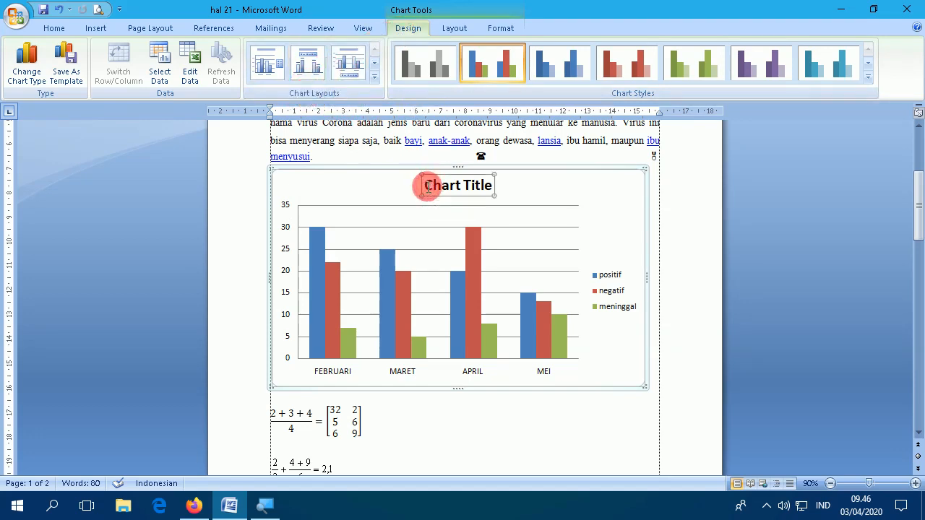
pyautogui.moveTo(427, 187); pyautogui.dragTo(493, 180)
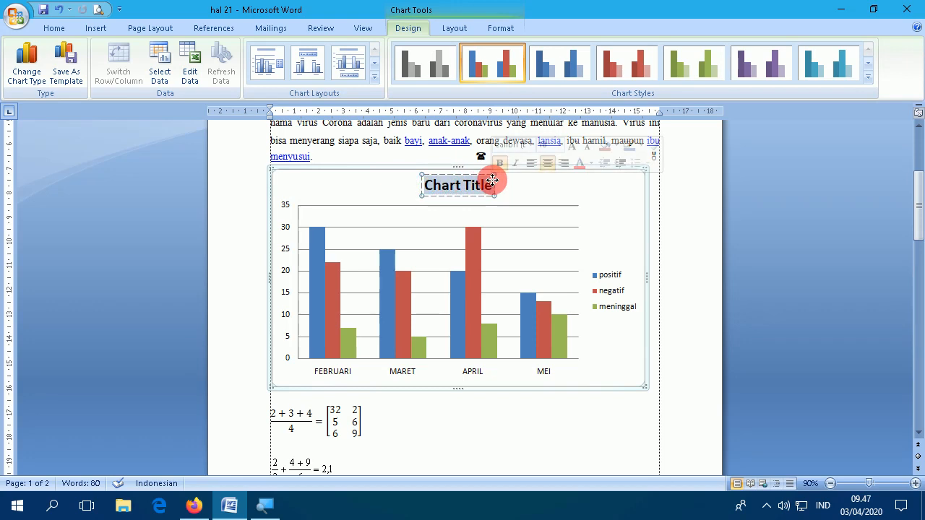
pyautogui.write('GRAFIK')
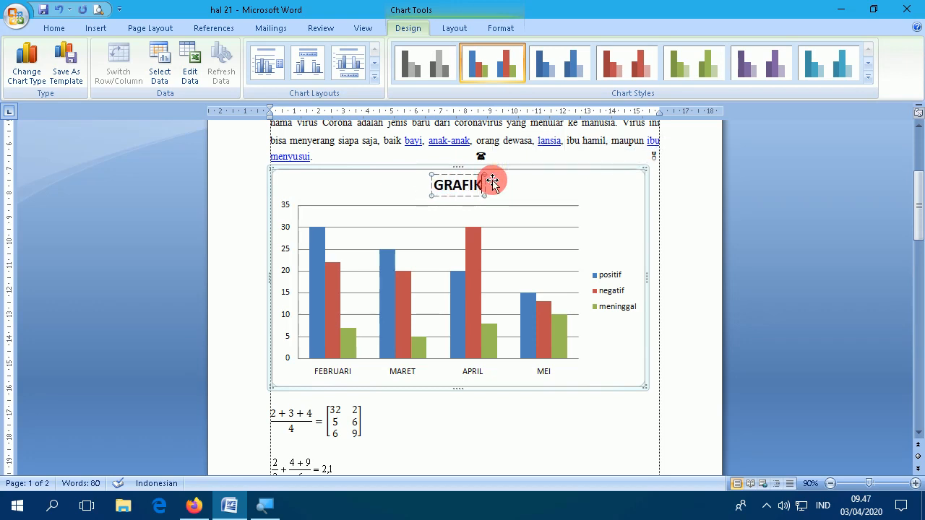
pyautogui.write(' AKIBAT')
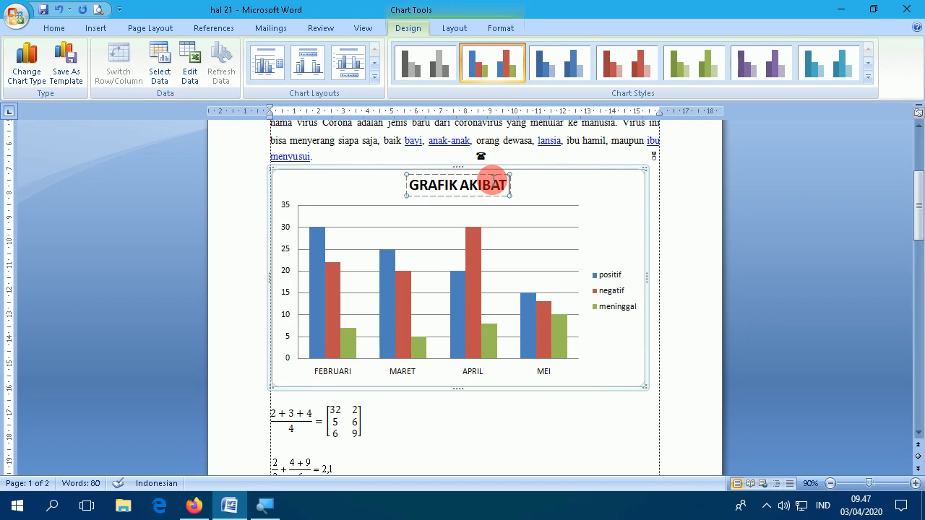
pyautogui.write(' CORON')
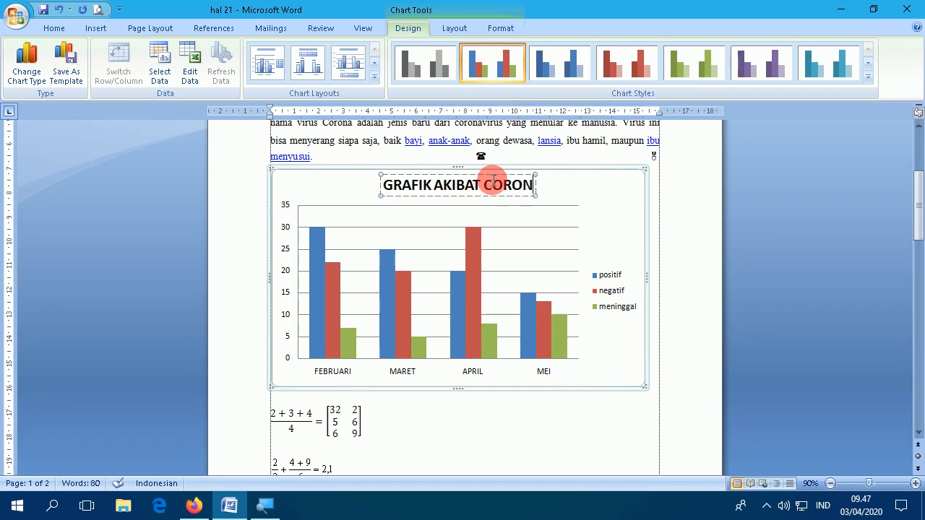
pyautogui.write('A DAERAH A')
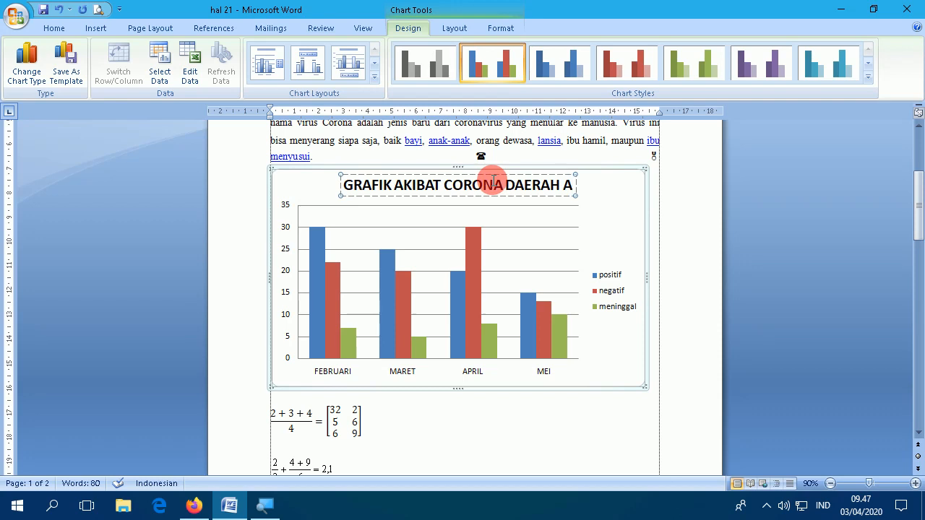
pyautogui.click(690, 214)
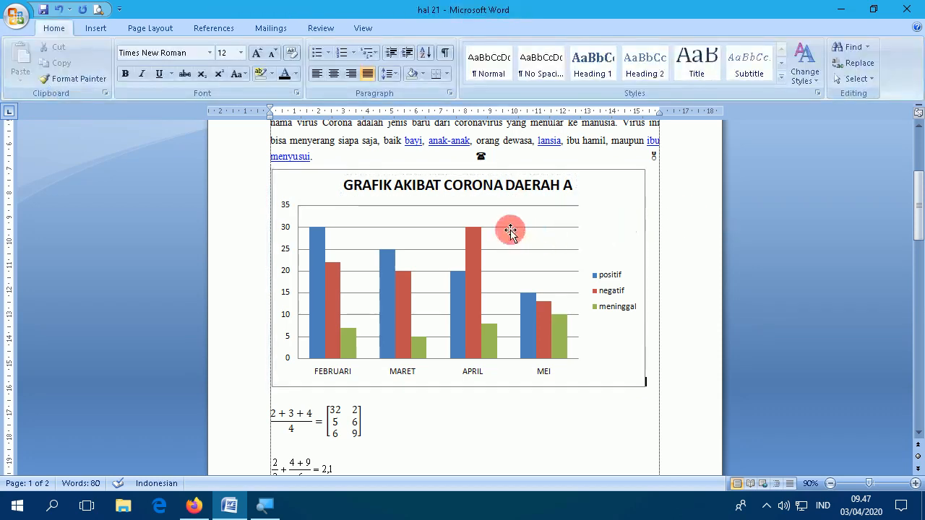
pyautogui.click(398, 194)
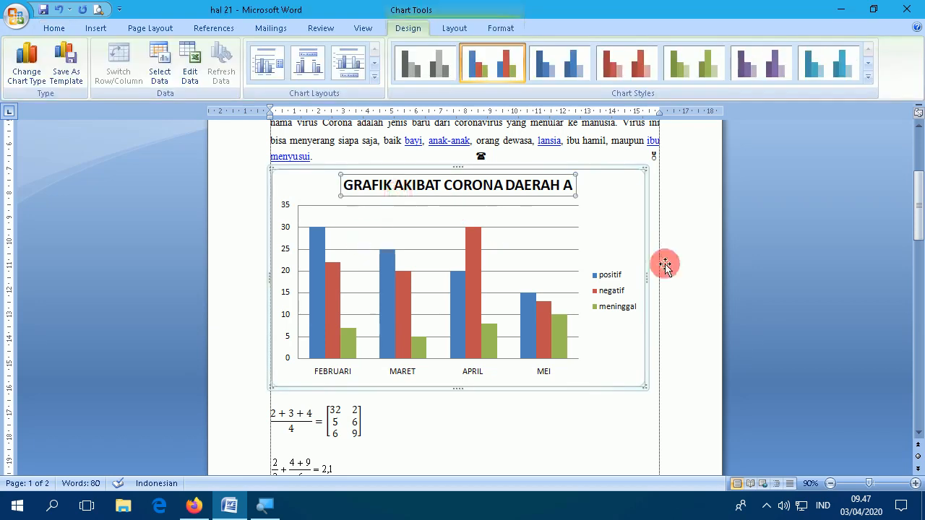
pyautogui.click(695, 241)
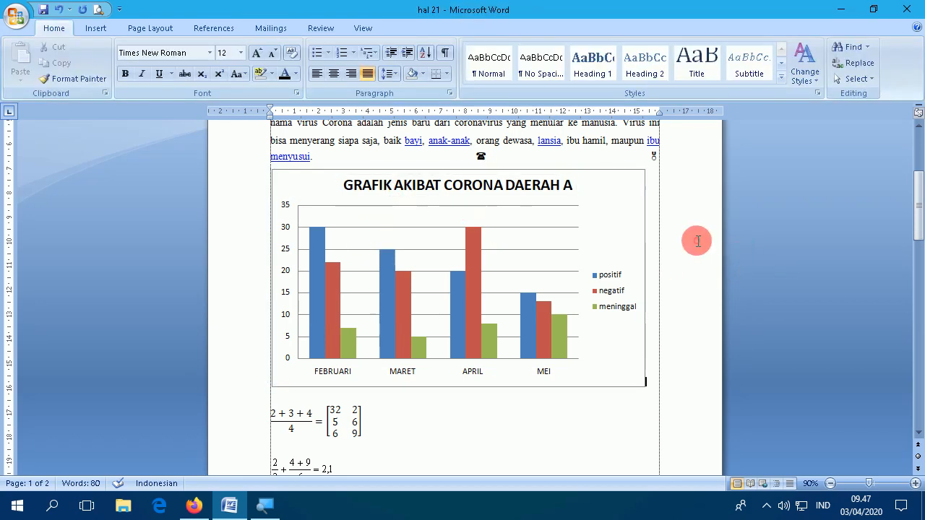
# Step: Set the text wrapping of the GRAFIK AKIBAT CORONA DAERAH A chart to Behind Text
pyautogui.click(280, 171)
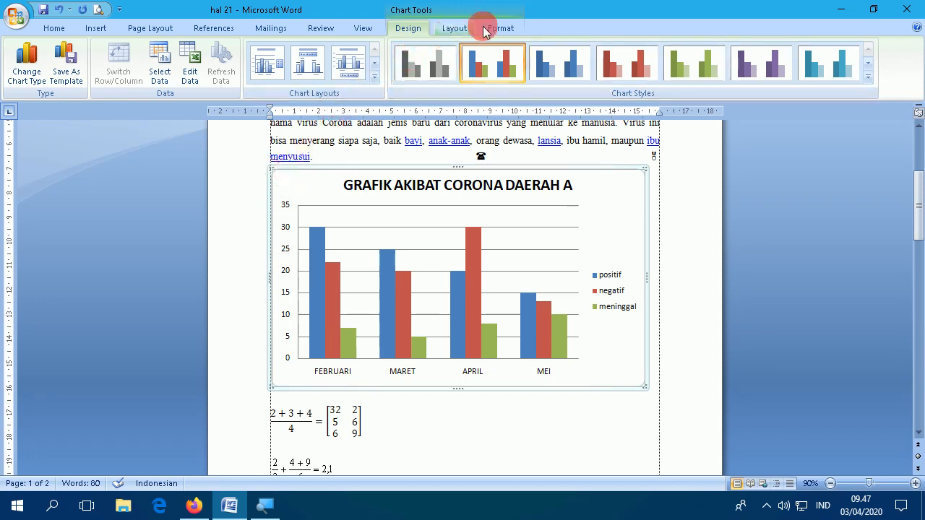
pyautogui.click(509, 28)
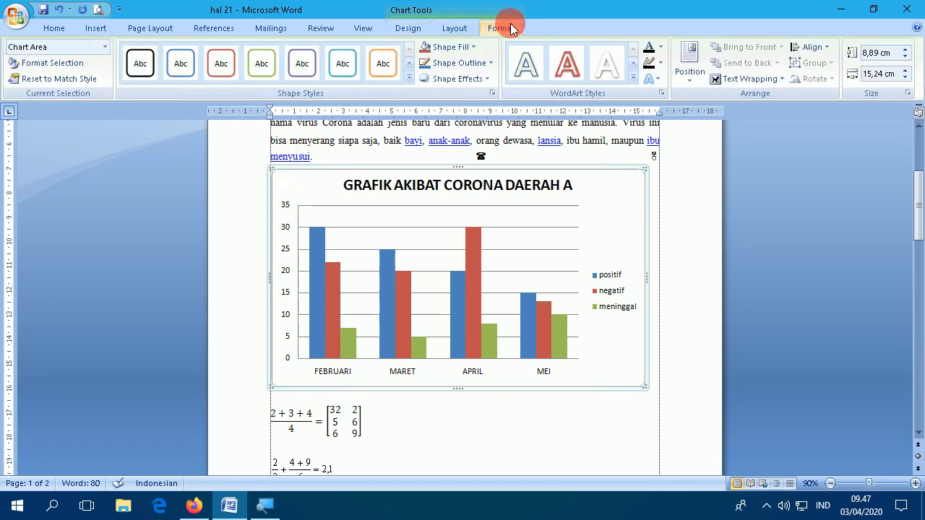
pyautogui.click(781, 81)
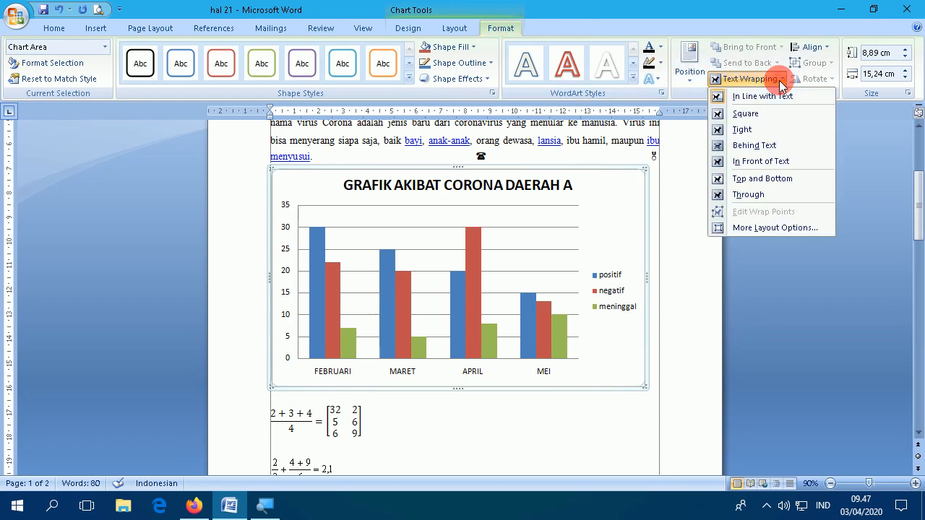
pyautogui.click(772, 147)
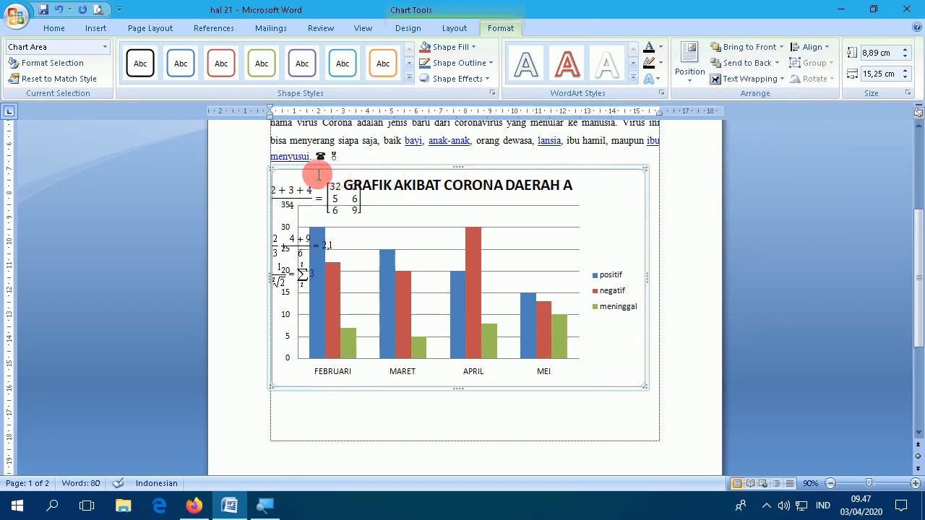
# Step: Resize the chart to about 8.39 cm high and 12.2 cm wide so it sits beside the equations, and deselect it
pyautogui.moveTo(270, 168); pyautogui.dragTo(496, 159)
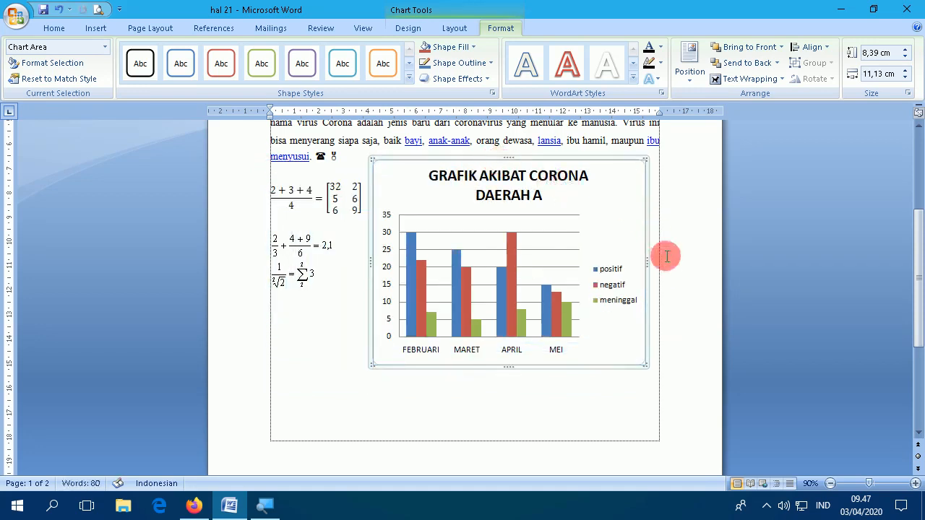
pyautogui.moveTo(646, 263); pyautogui.dragTo(659, 263)
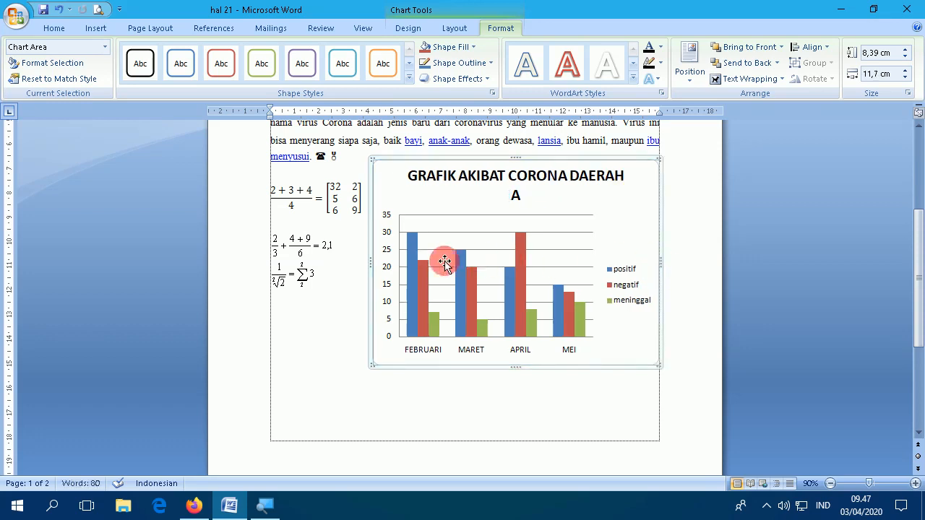
pyautogui.click(642, 384)
pyautogui.click(620, 225)
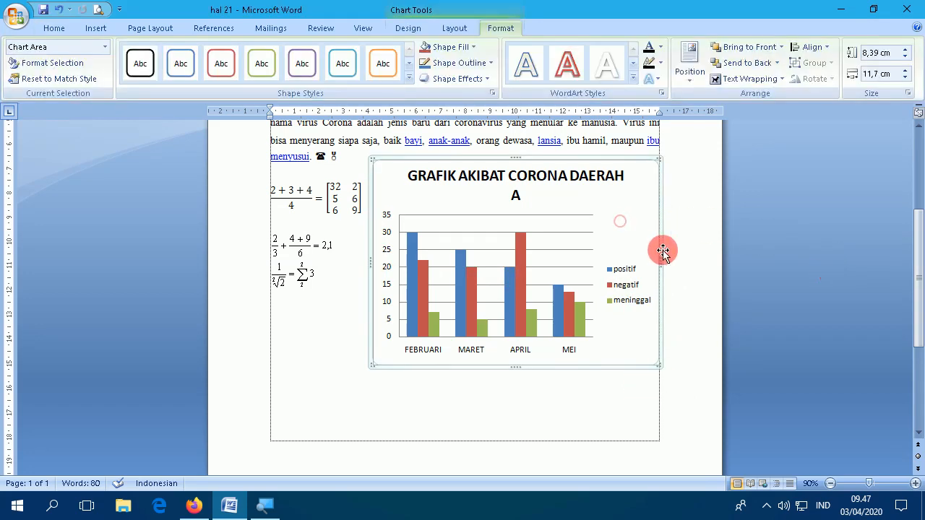
pyautogui.moveTo(660, 262); pyautogui.dragTo(672, 262)
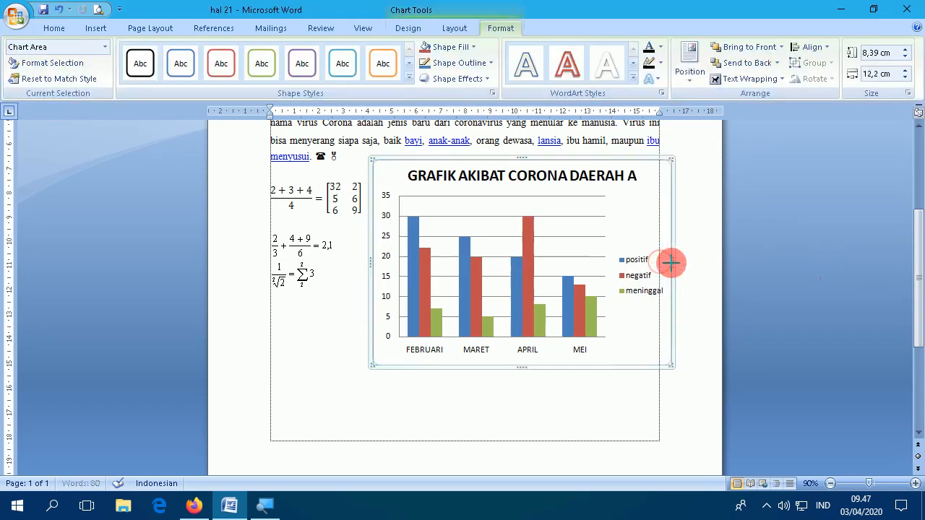
pyautogui.click(536, 400)
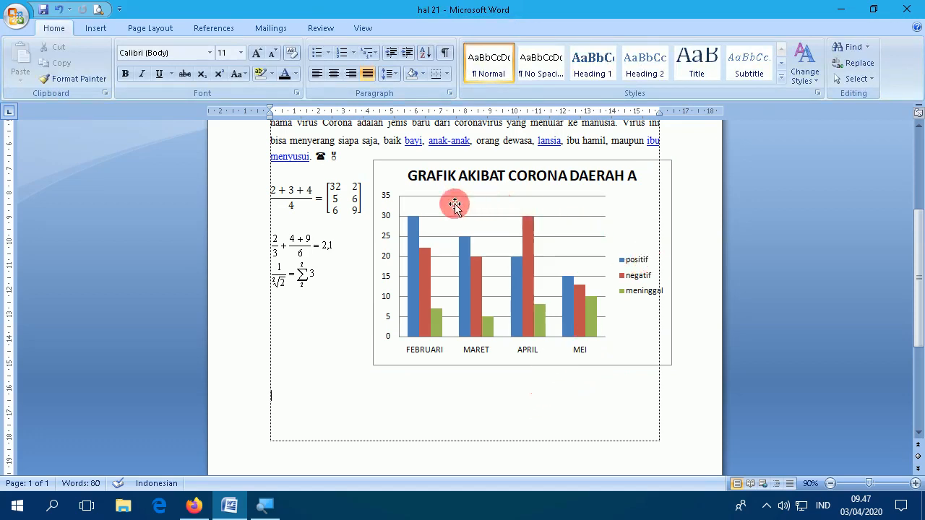
# Step: Set the chart's primary horizontal gridlines to None and leave the chart
pyautogui.click(602, 196)
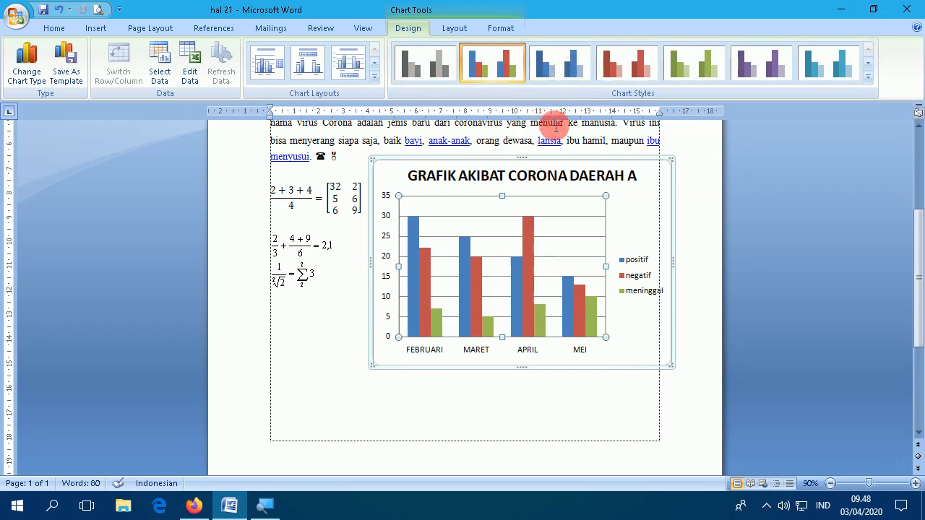
pyautogui.click(455, 29)
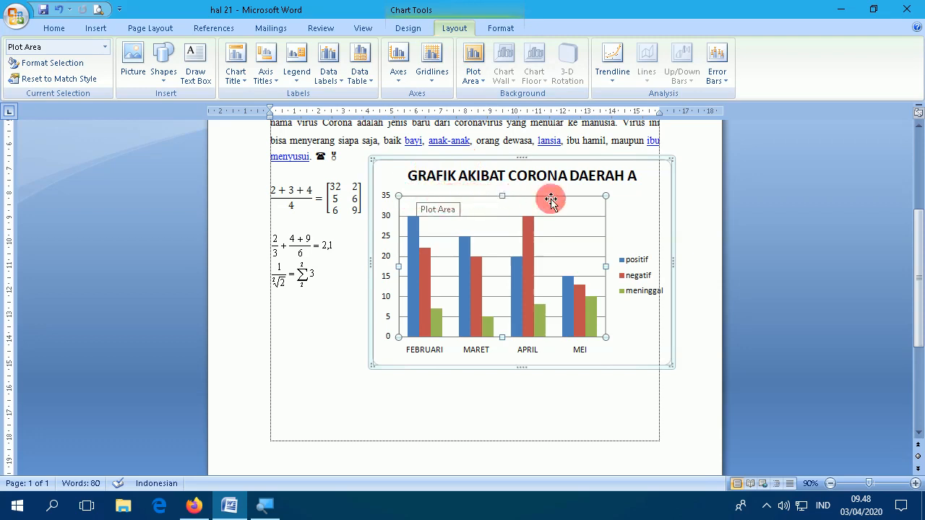
pyautogui.click(432, 85)
pyautogui.moveTo(434, 97)
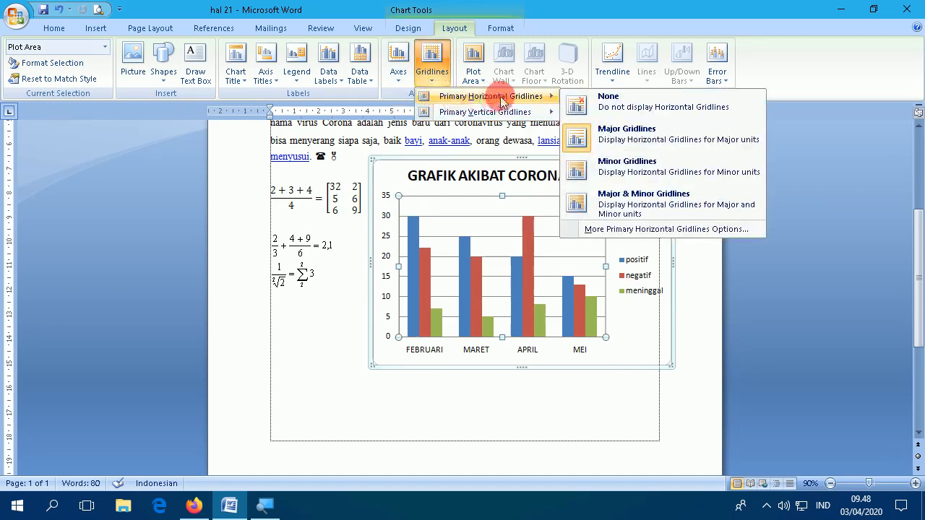
pyautogui.click(607, 108)
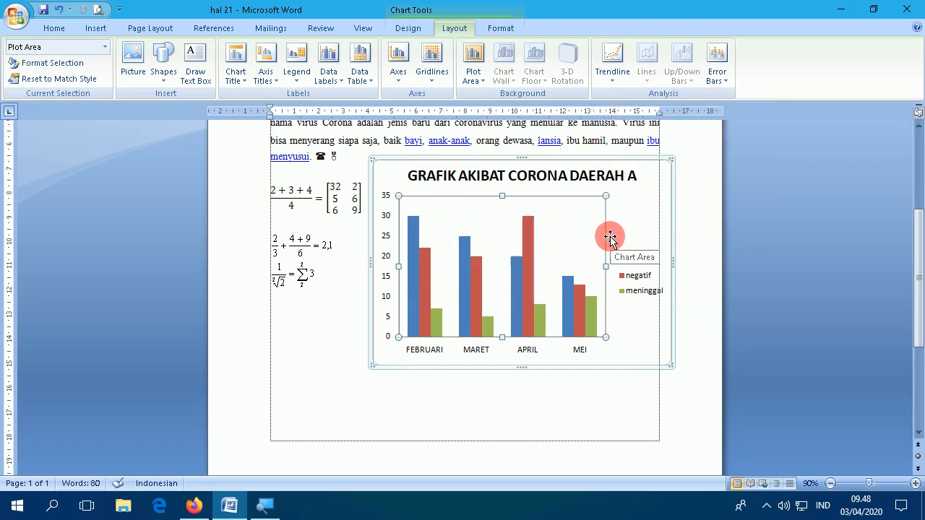
pyautogui.click(601, 380)
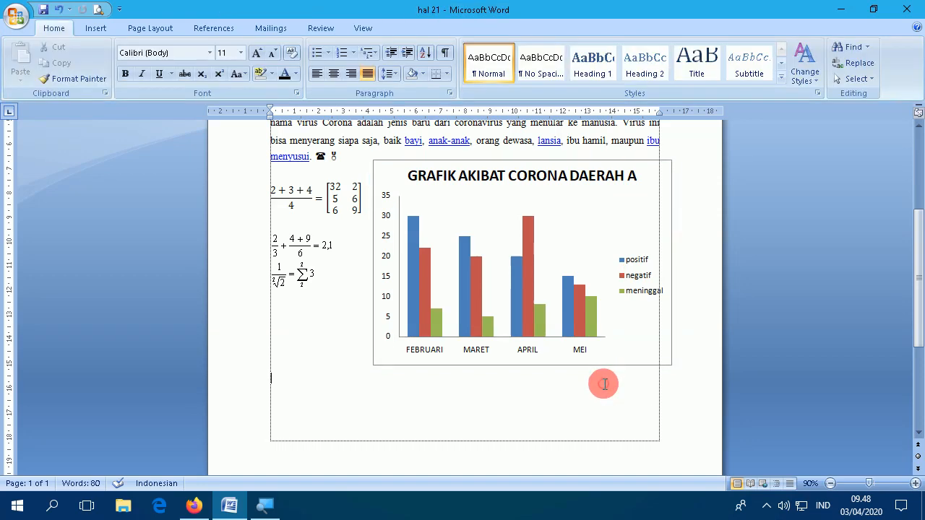
# Step: Select the whole chart again and open its gridline options
pyautogui.click(652, 187)
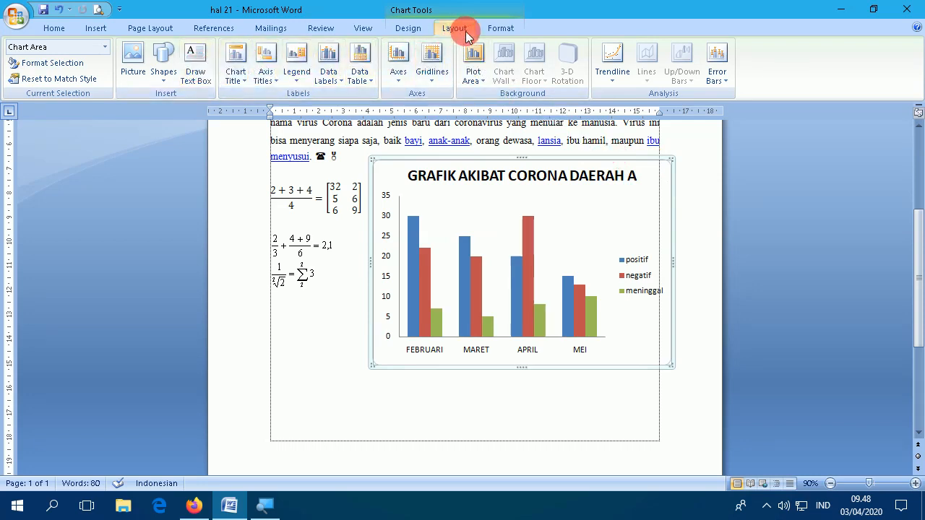
pyautogui.click(407, 36)
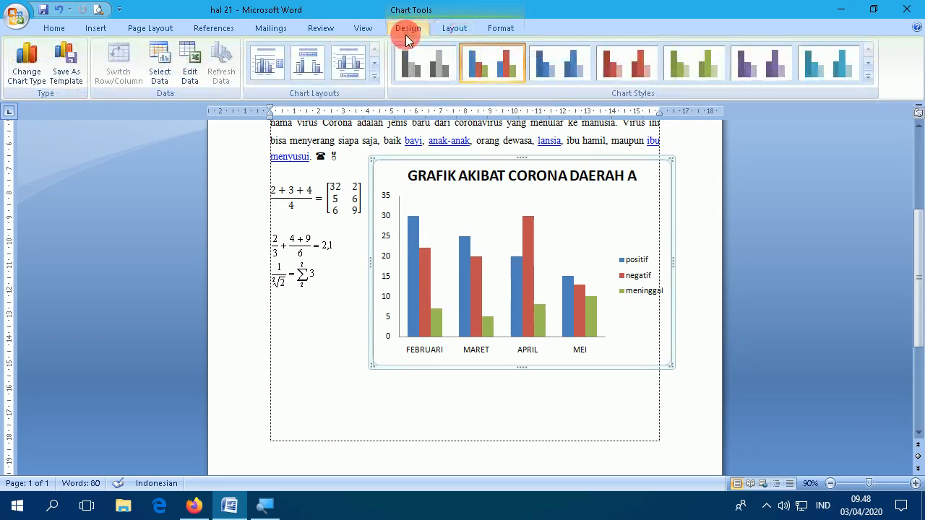
pyautogui.click(454, 28)
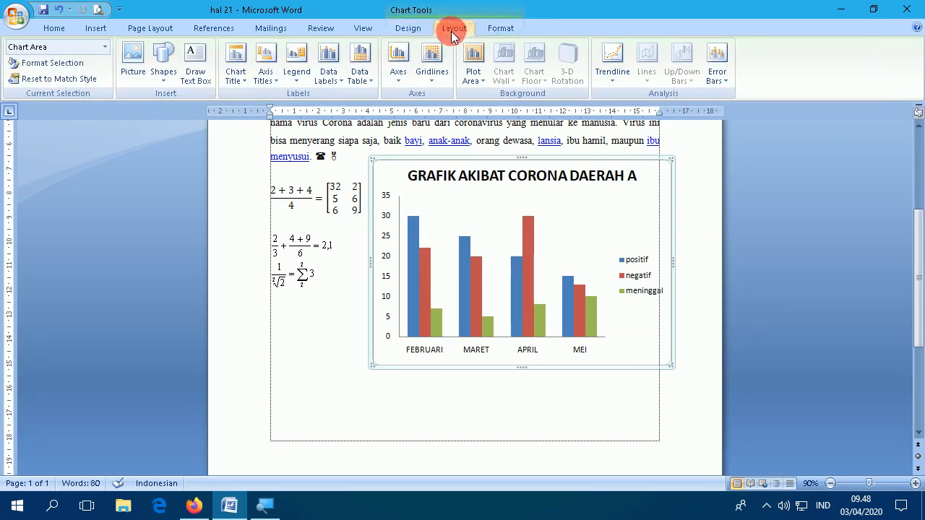
pyautogui.click(436, 80)
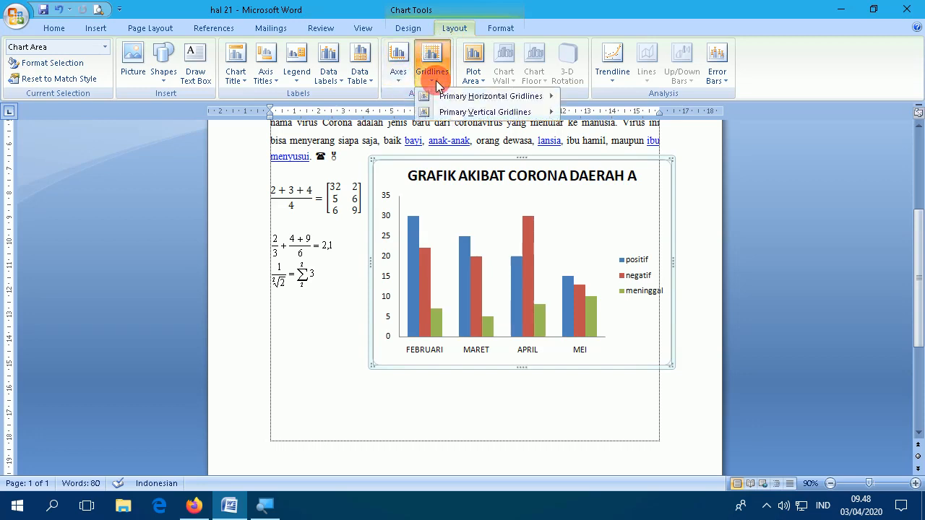